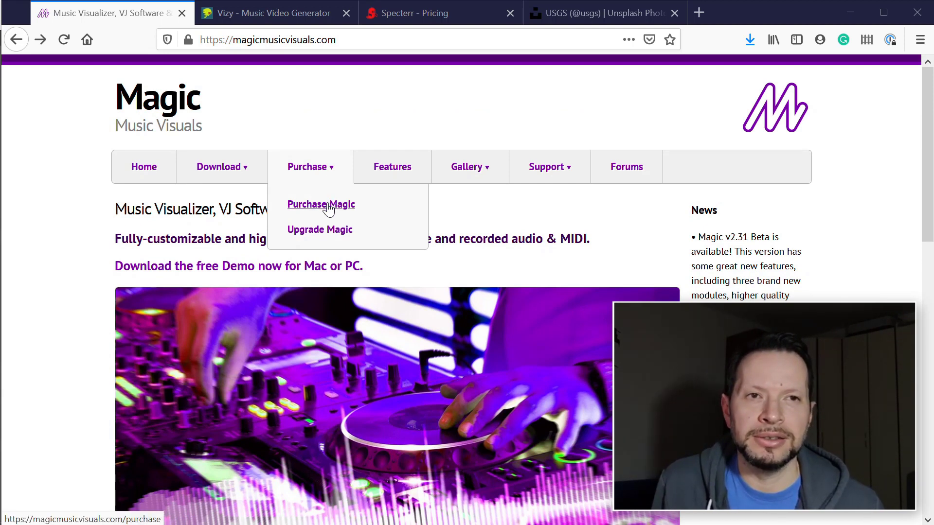
Step: Open the purchase page for Magic on the Magic Music Visuals website
click(329, 205)
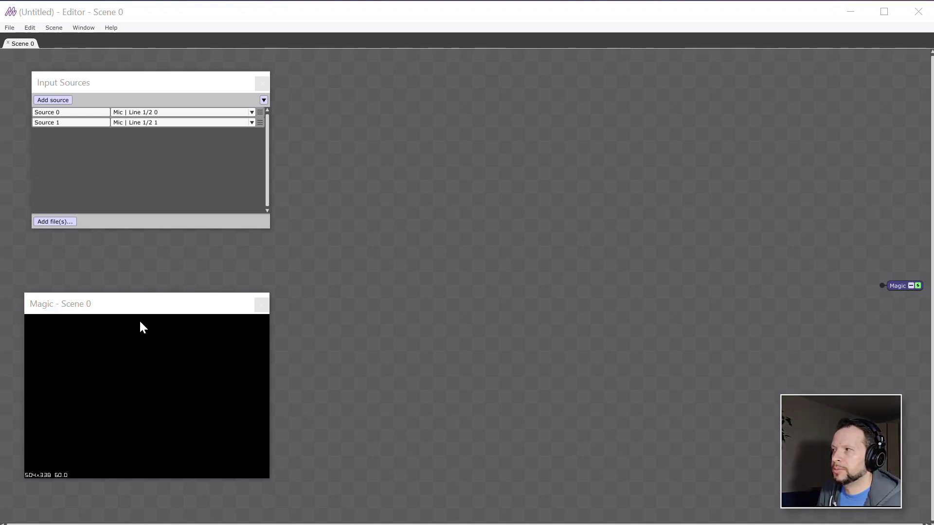
Step: Add the Beesmarck WAV file from the beesmarck folder to the input sources
drag(145, 315, 152, 318)
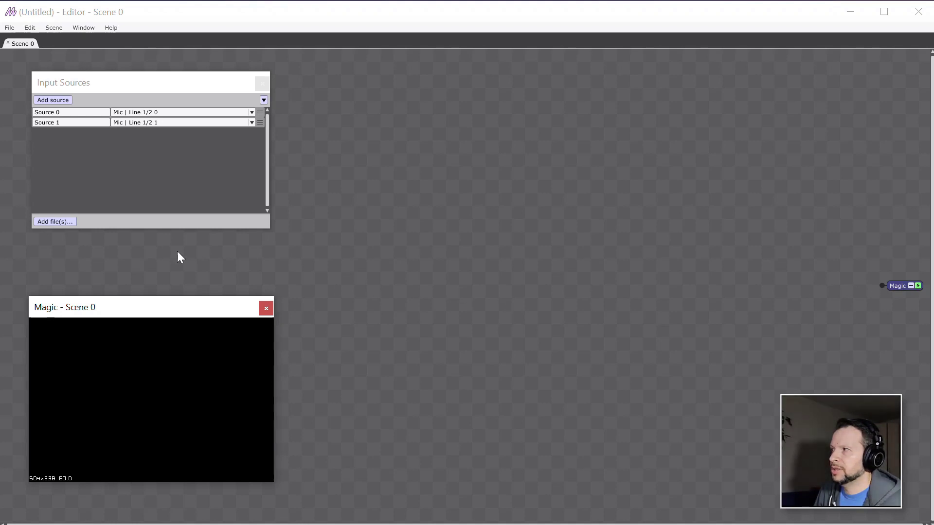
click(65, 220)
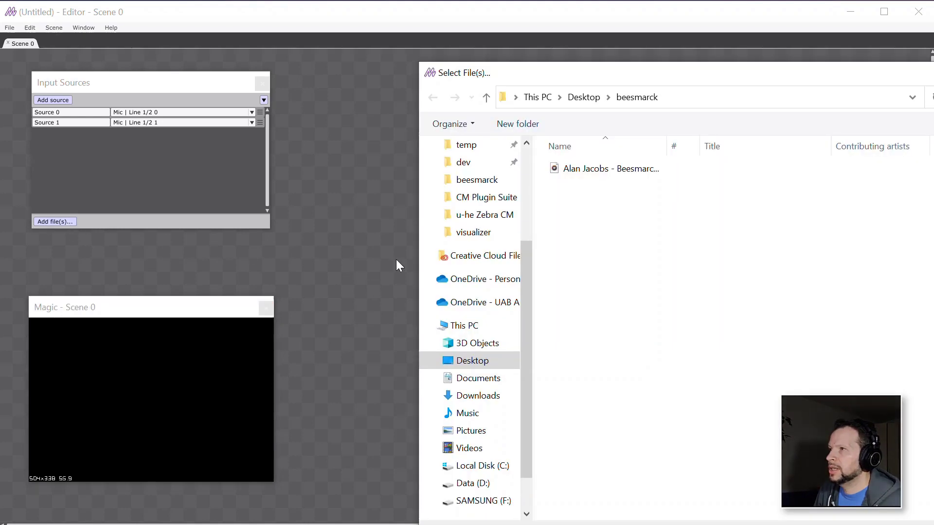
double_click(601, 168)
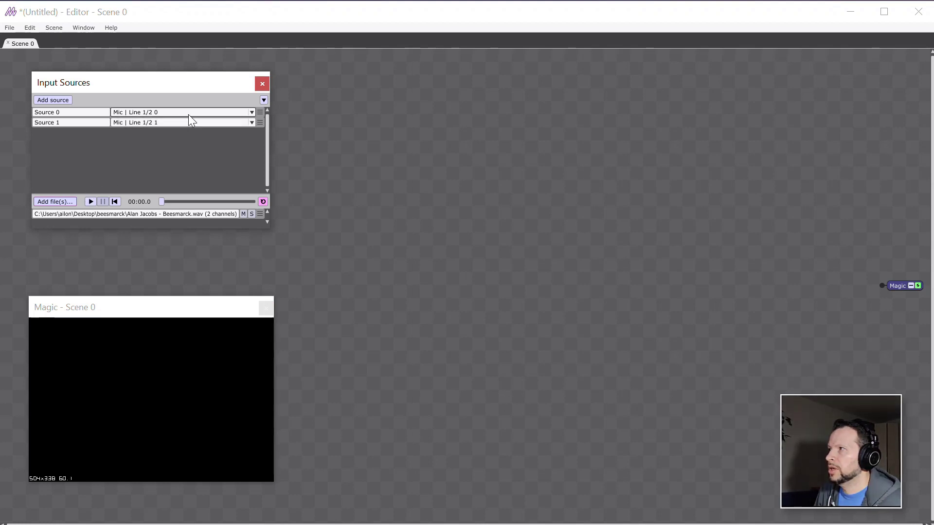
Step: Assign Beesmarck.wav channel 0 to Source 0 and channel 1 to Source 1, and test the playback briefly
click(173, 113)
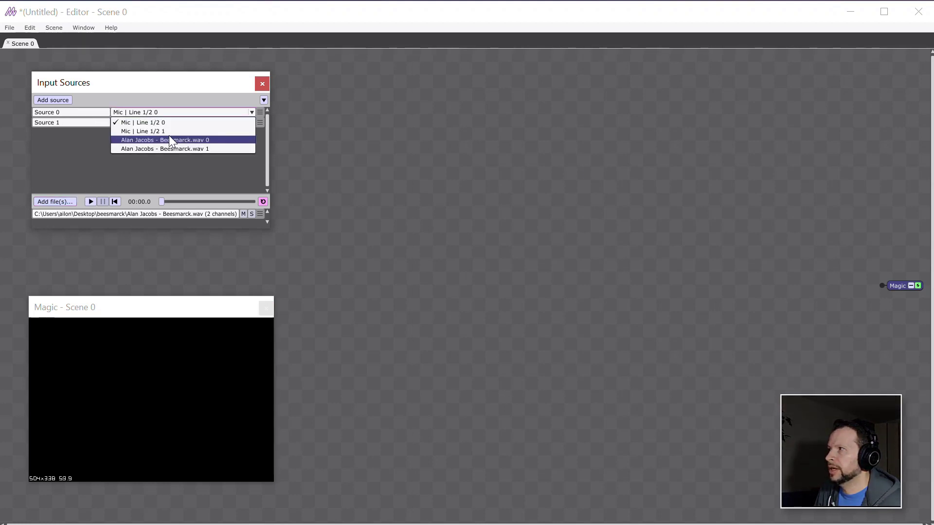
click(169, 138)
click(175, 122)
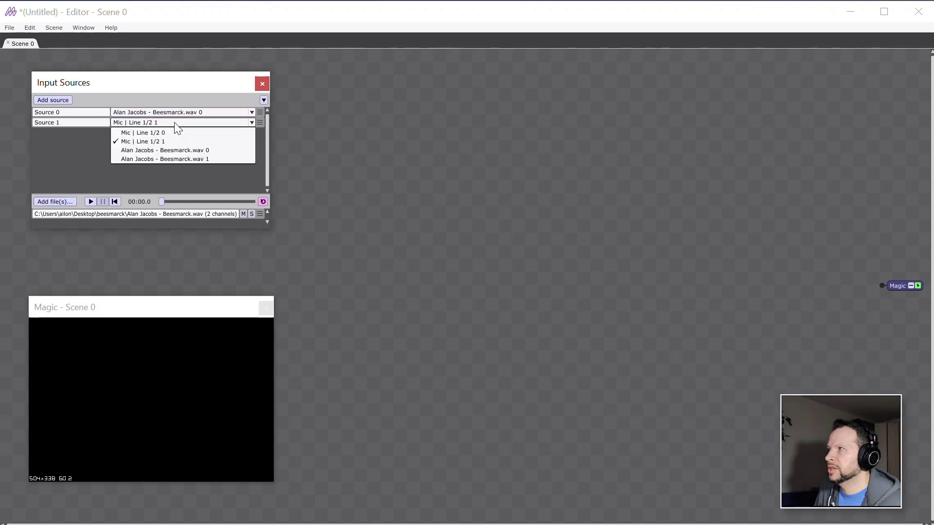
click(177, 158)
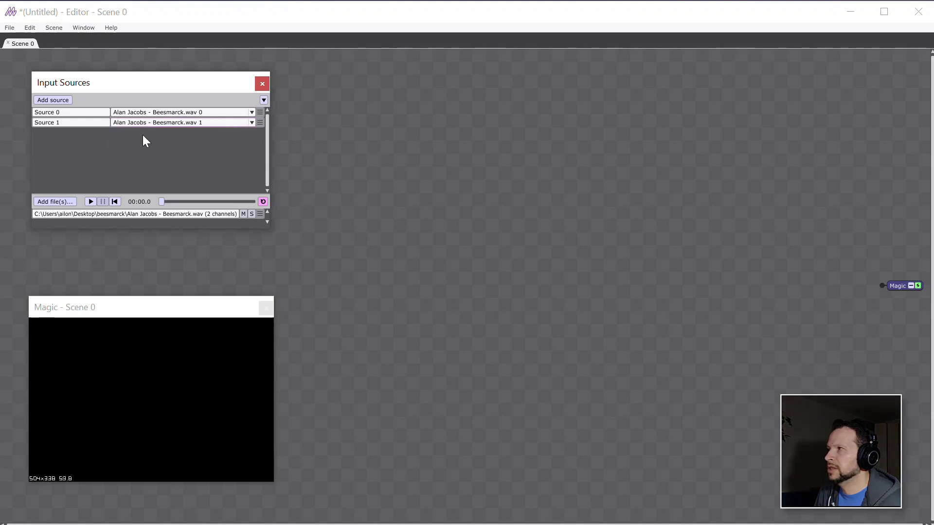
click(90, 201)
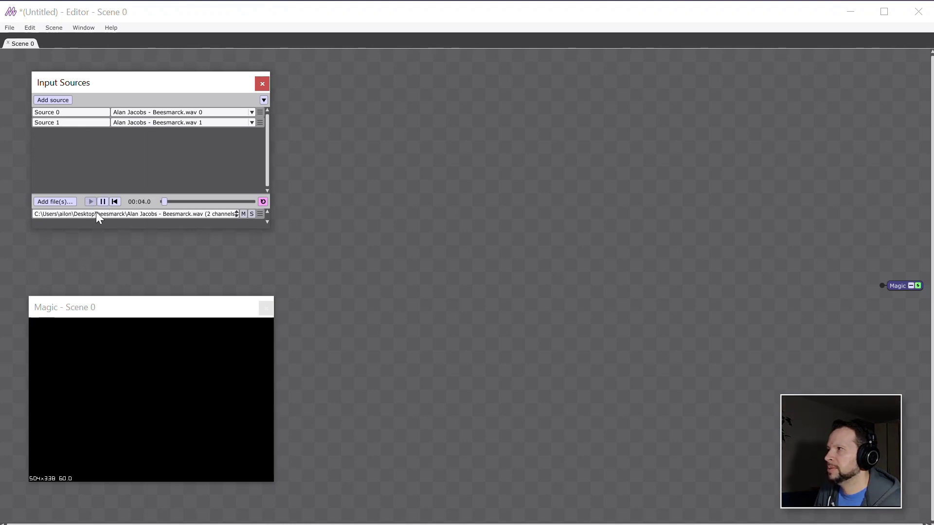
click(103, 201)
Step: Add an Image module to the scene, load the beesmarck cover JPG into it and preview it with the track
right_click(329, 219)
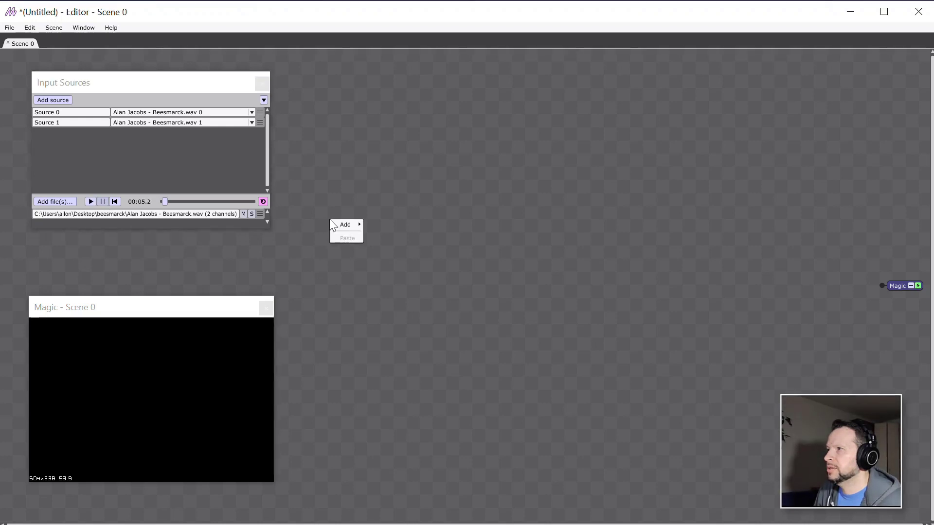
mouse_move(350, 228)
mouse_move(399, 263)
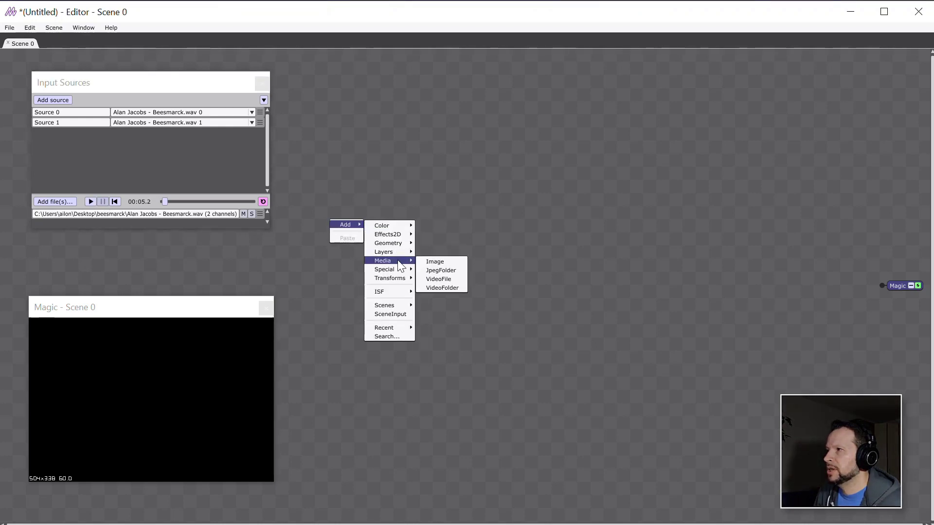
click(429, 261)
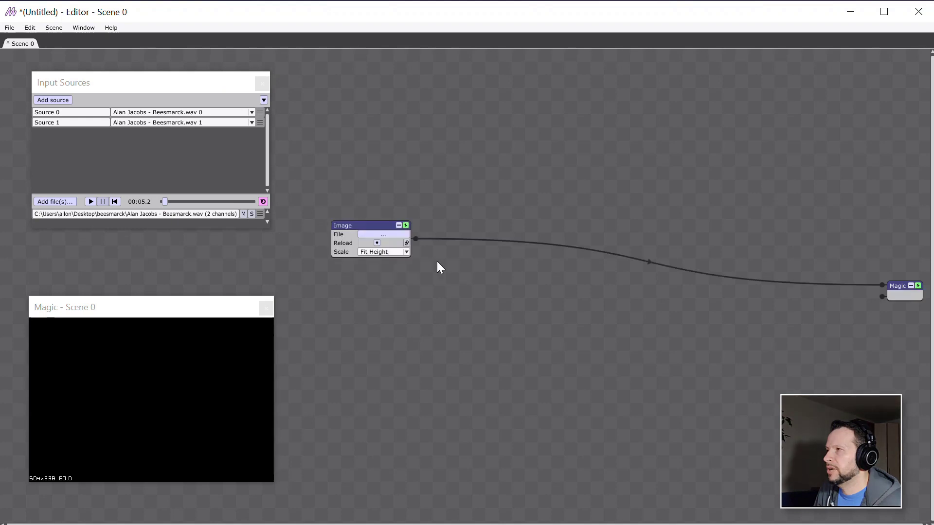
drag(377, 234, 372, 204)
click(374, 204)
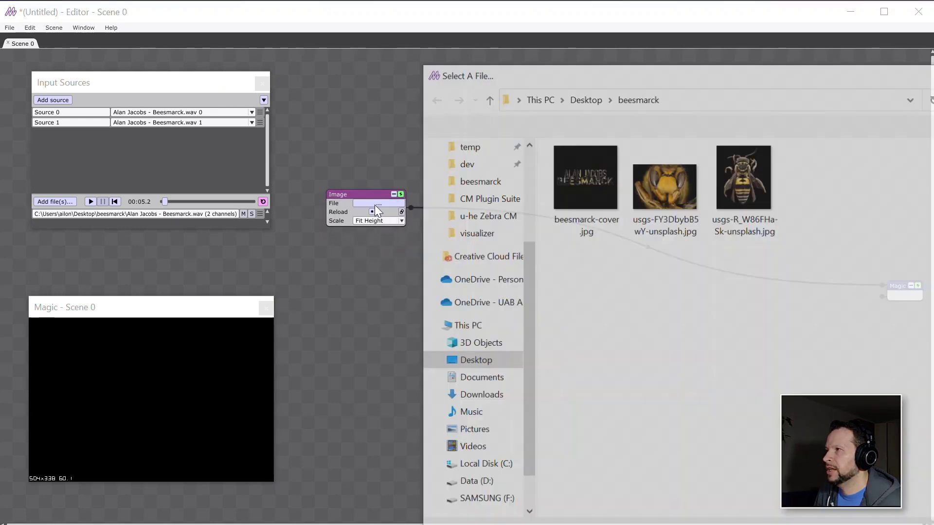
double_click(581, 181)
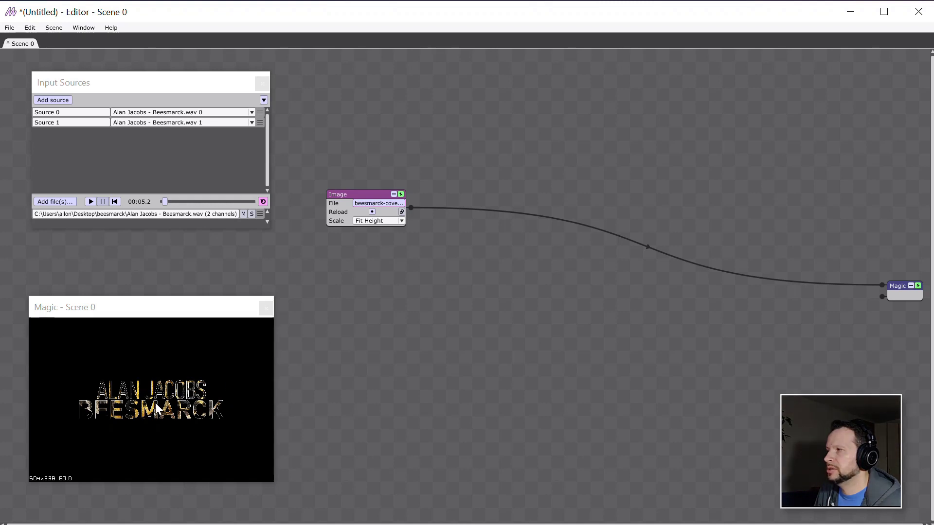
click(88, 202)
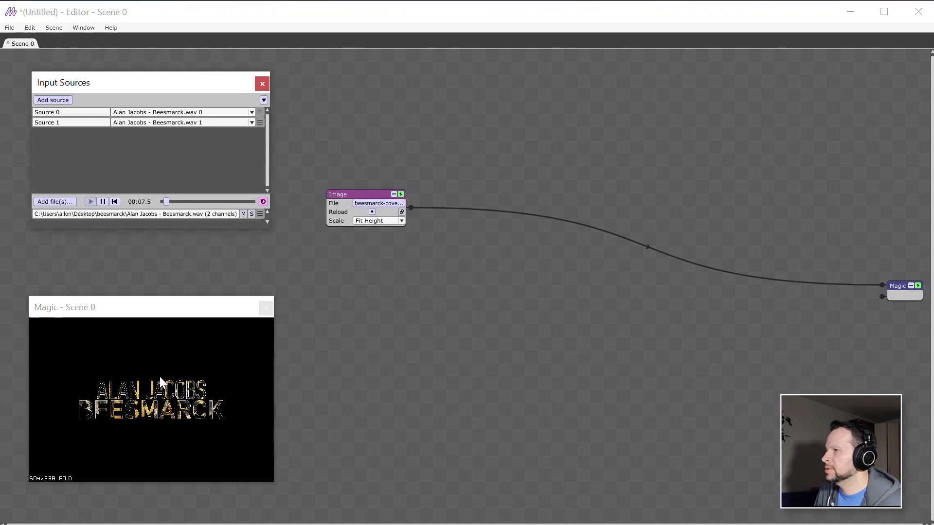
click(104, 203)
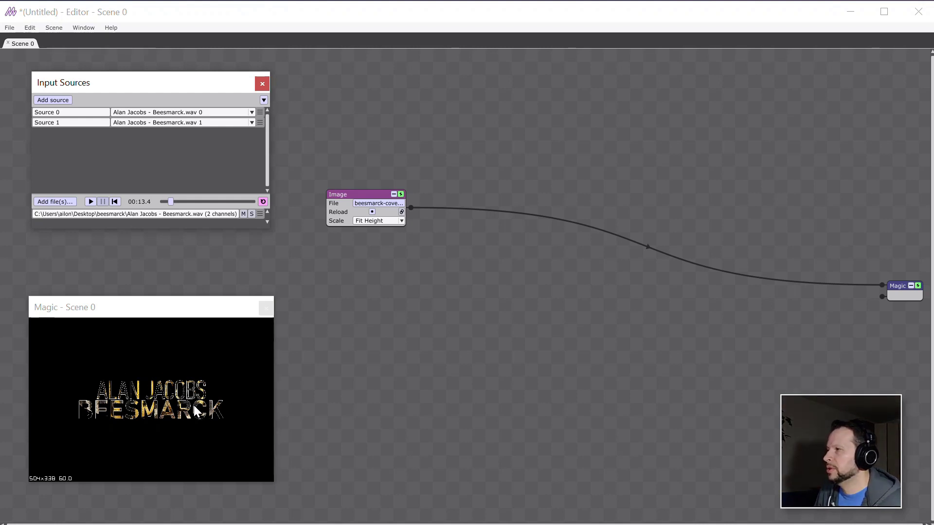
Step: Insert a Scale transform module on the connection between the Image and Magic modules
right_click(495, 212)
mouse_move(516, 217)
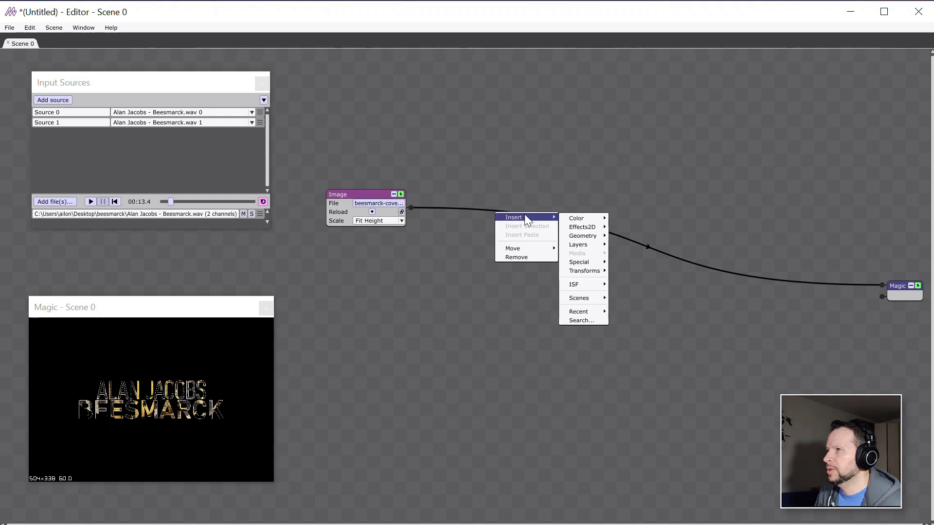
mouse_move(587, 235)
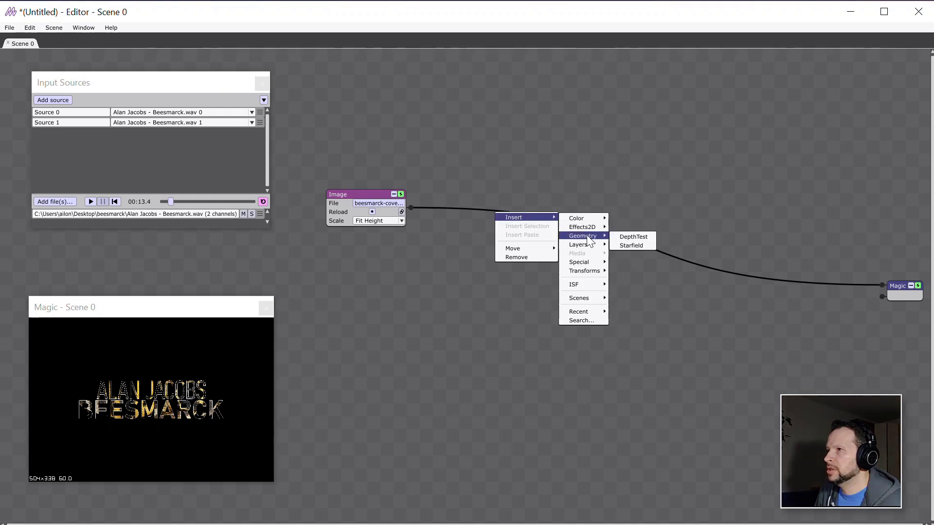
mouse_move(591, 269)
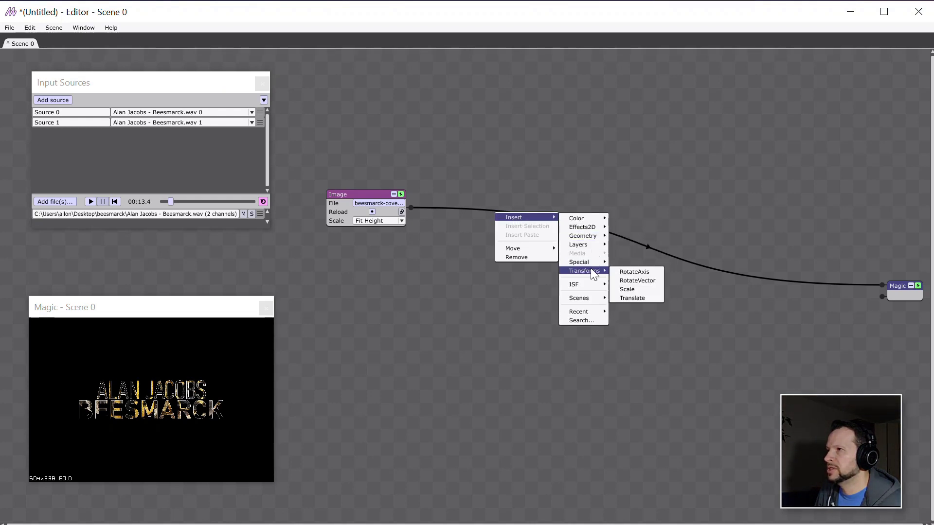
click(631, 288)
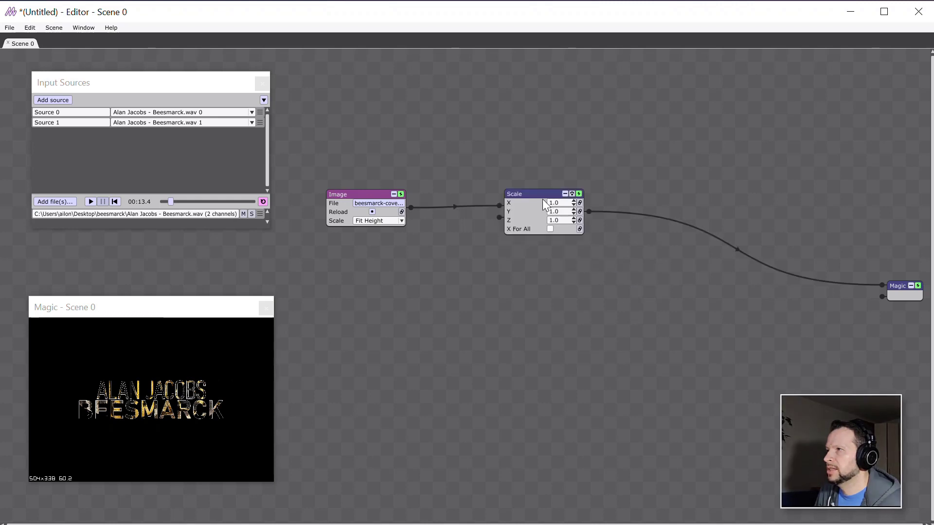
Step: Enable X For All on the Scale module, link X to the volume of Source 0 and test it with the track
click(550, 229)
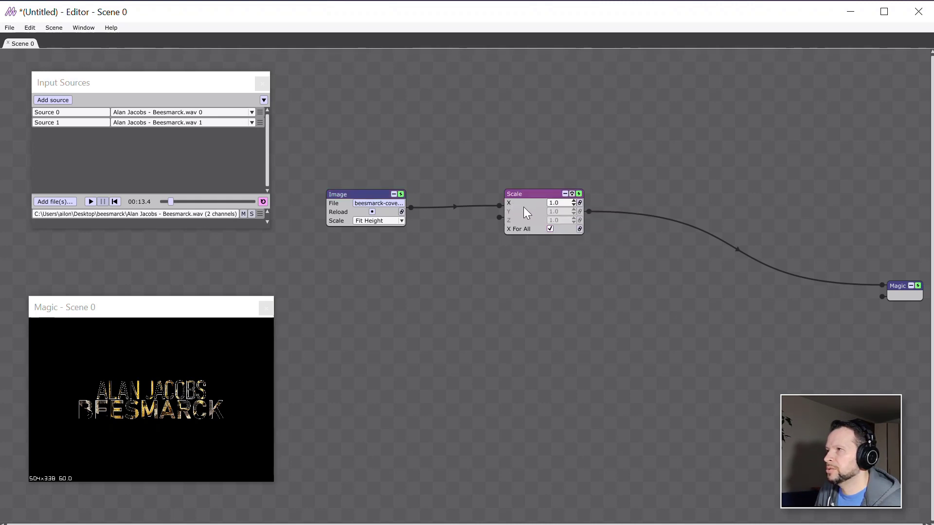
click(579, 202)
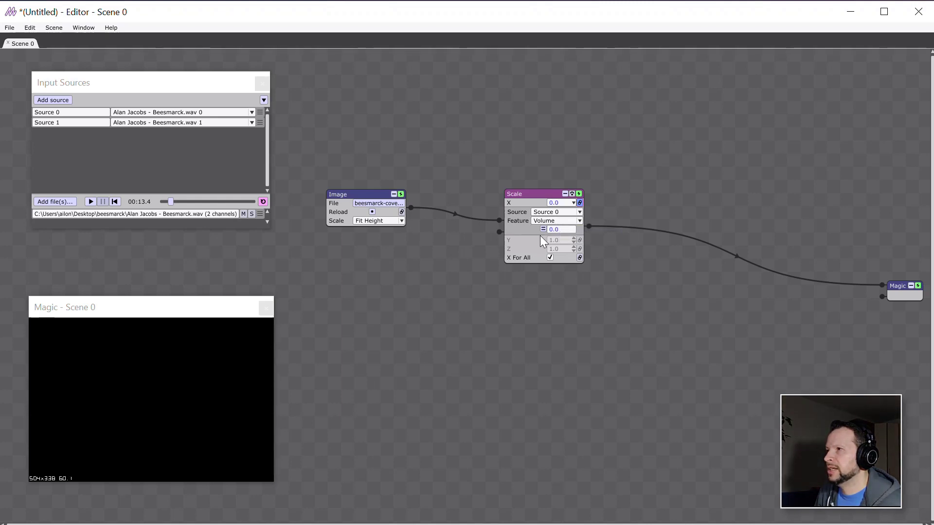
click(91, 201)
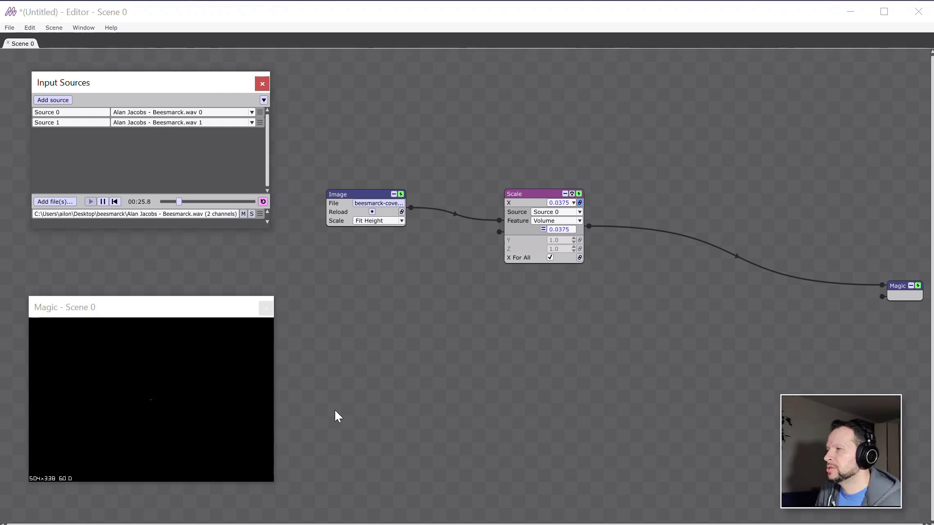
click(102, 201)
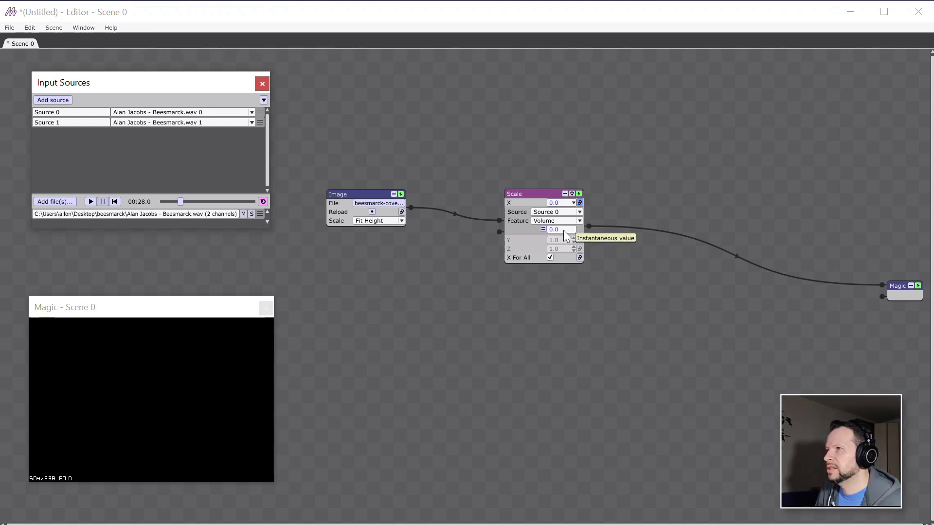
Step: Add an Offset (Add) modifier of 1 to the Scale module's linked X value and test it with the track
click(543, 230)
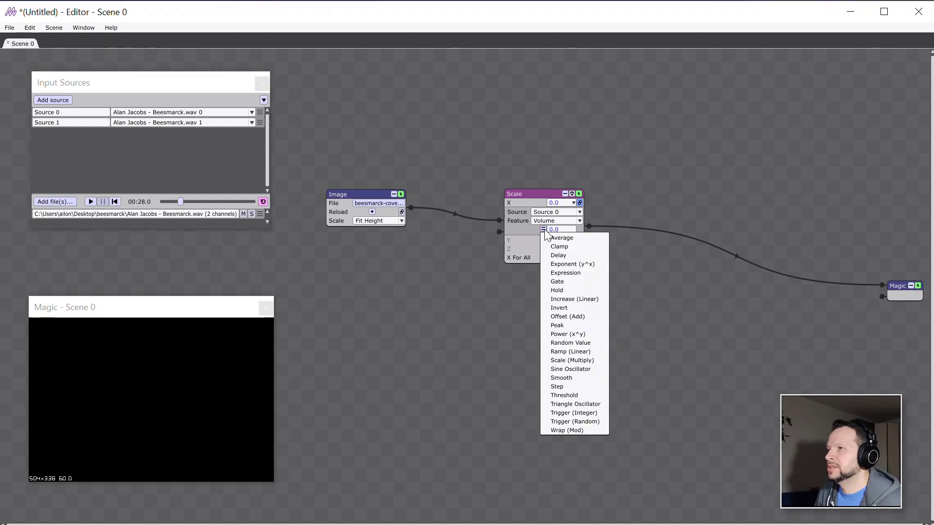
click(583, 317)
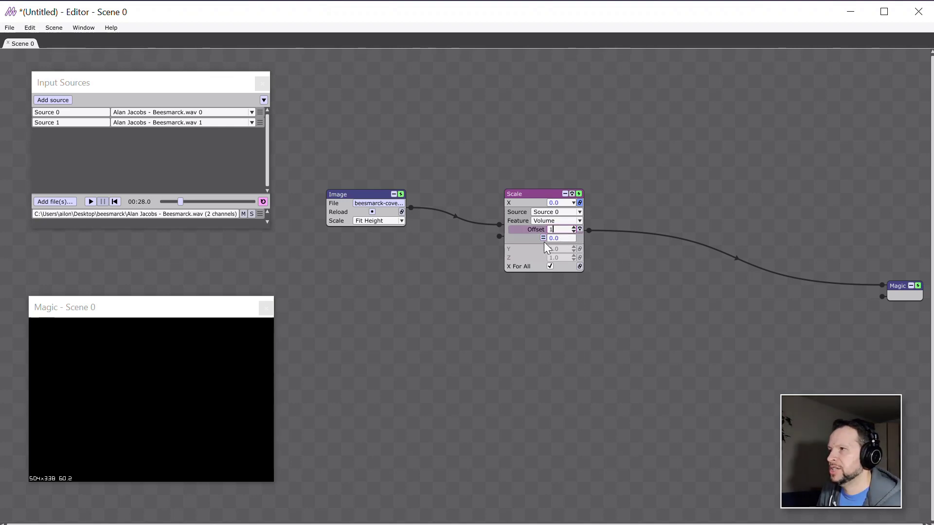
key(Return)
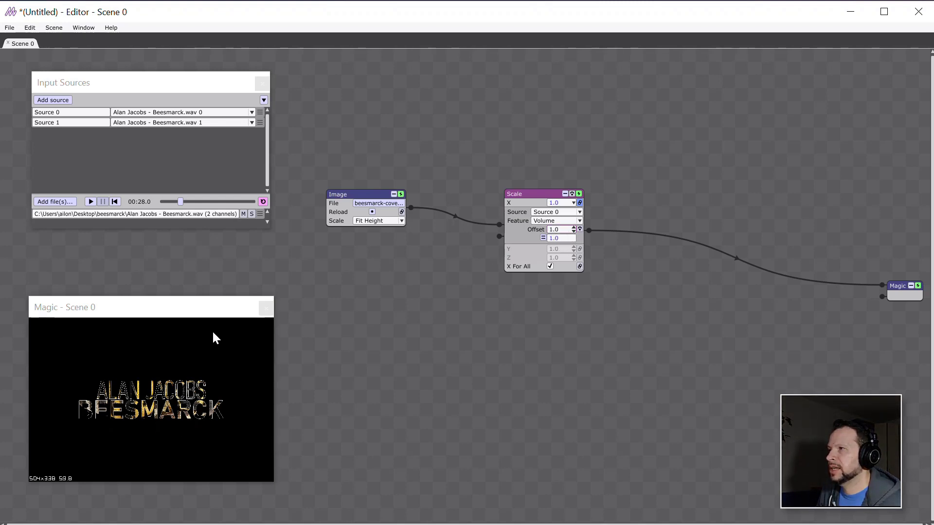
click(89, 202)
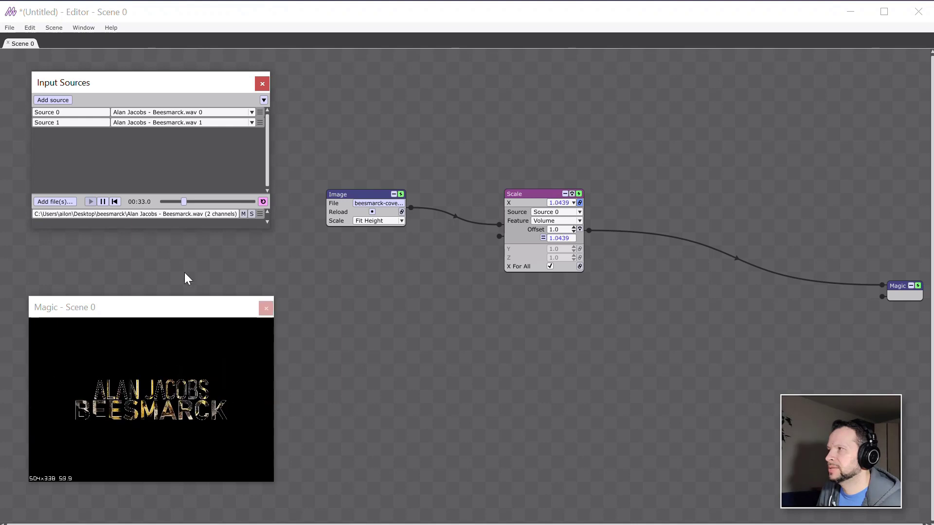
click(102, 202)
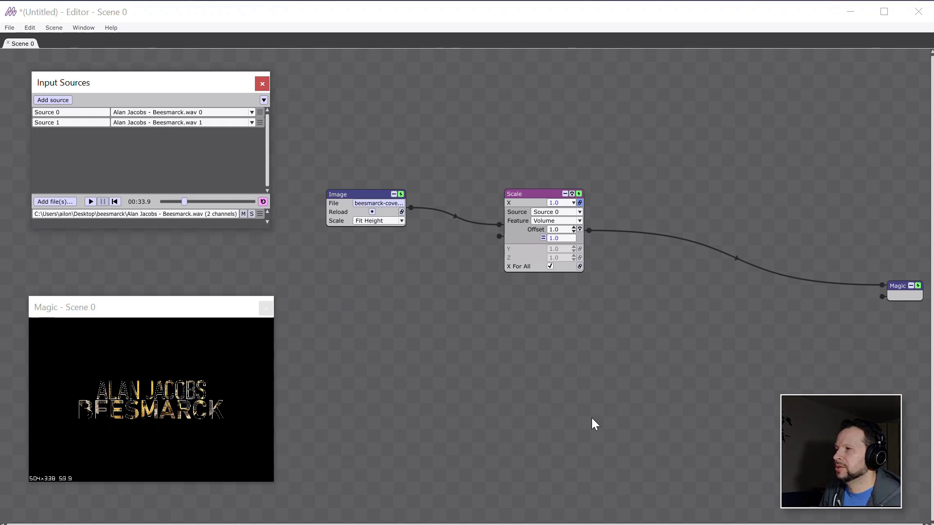
Step: Insert an ISF Pixel Shifter module between the Scale and Magic modules and move it slightly closer to Scale
right_click(667, 237)
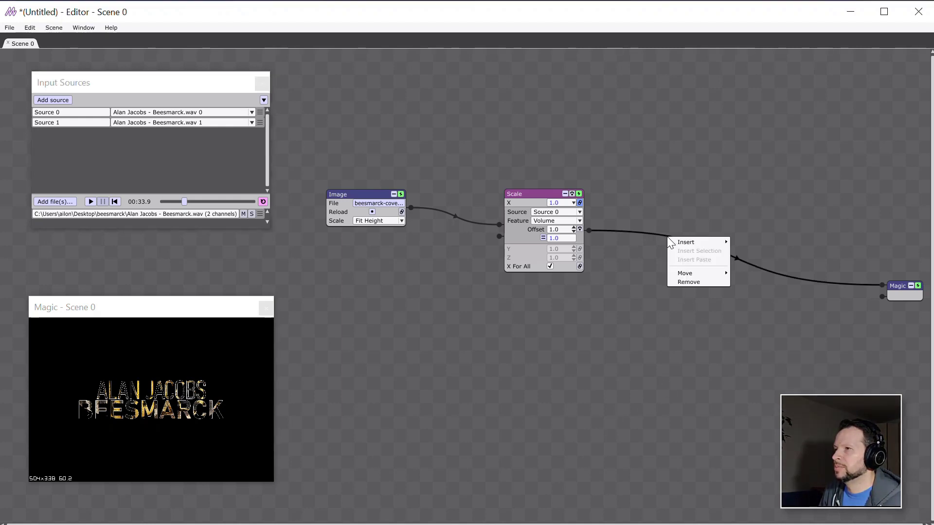
mouse_move(714, 245)
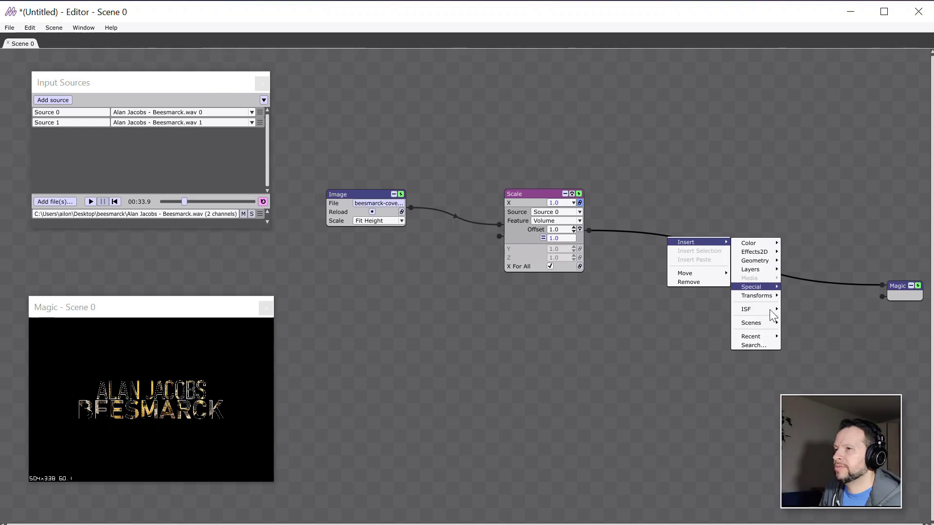
mouse_move(755, 315)
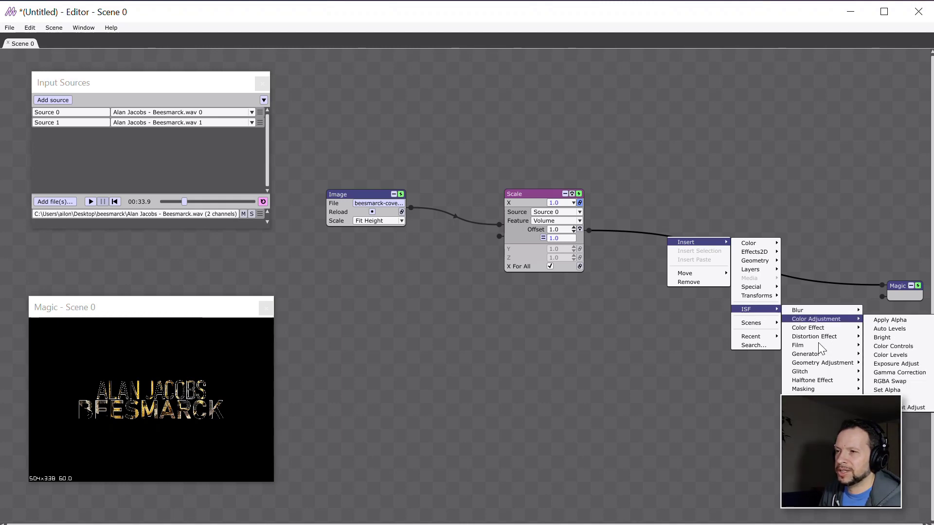
mouse_move(819, 373)
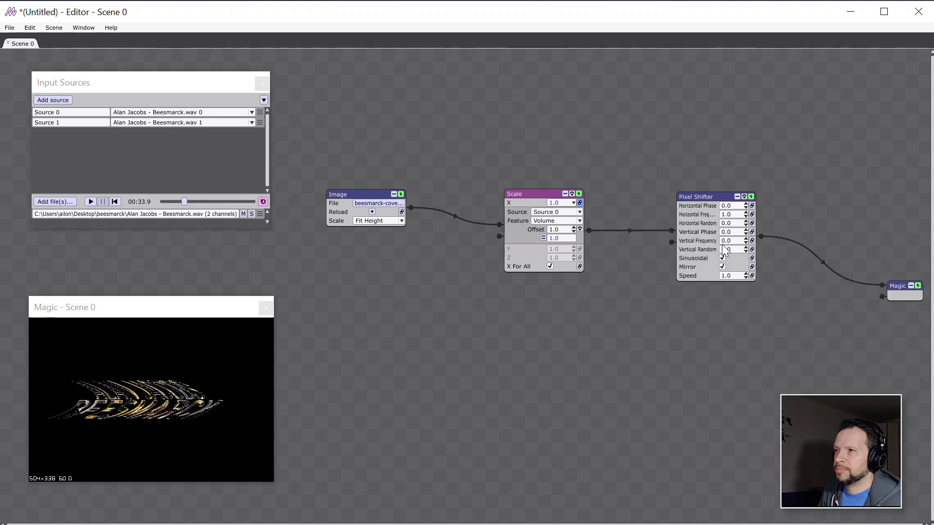
drag(702, 197, 681, 200)
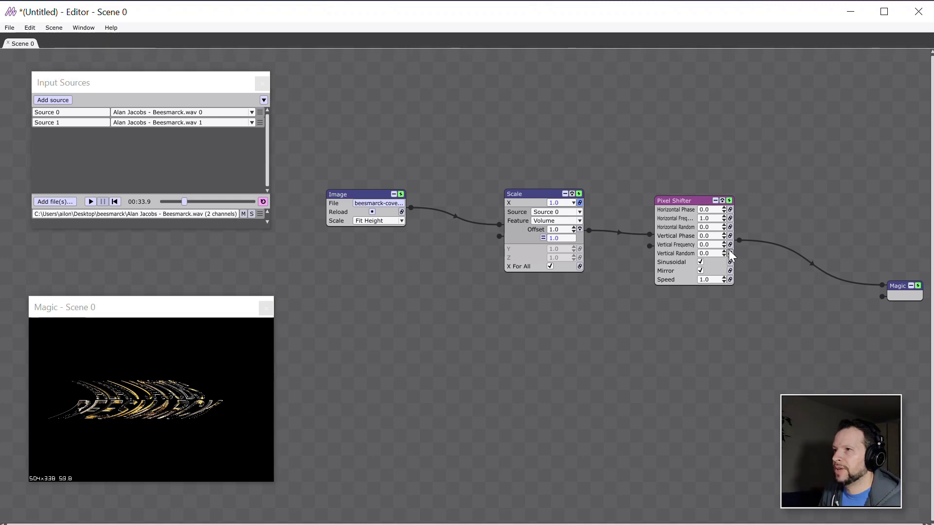
Step: Link the Pixel Shifter's Horizontal Frequency to the 1.2k-5k Hz frequency range of Source 0
click(731, 219)
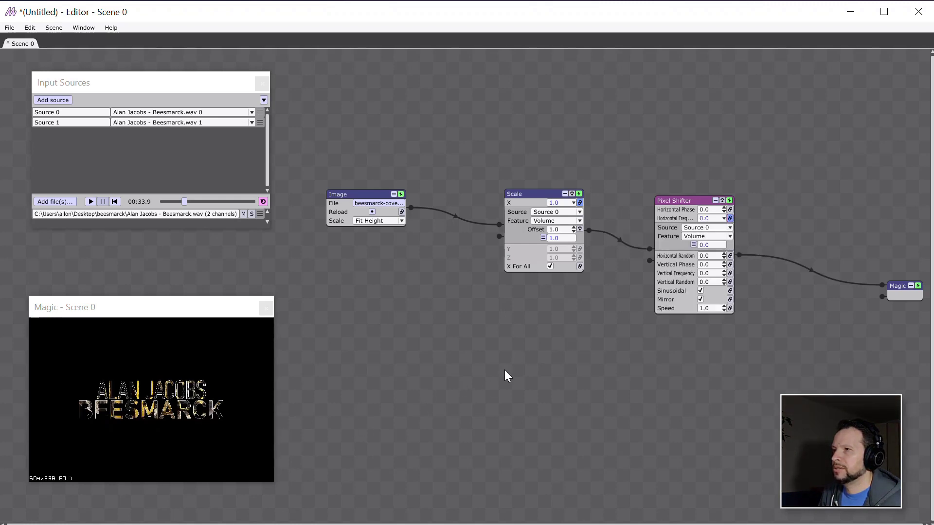
click(706, 239)
mouse_move(708, 253)
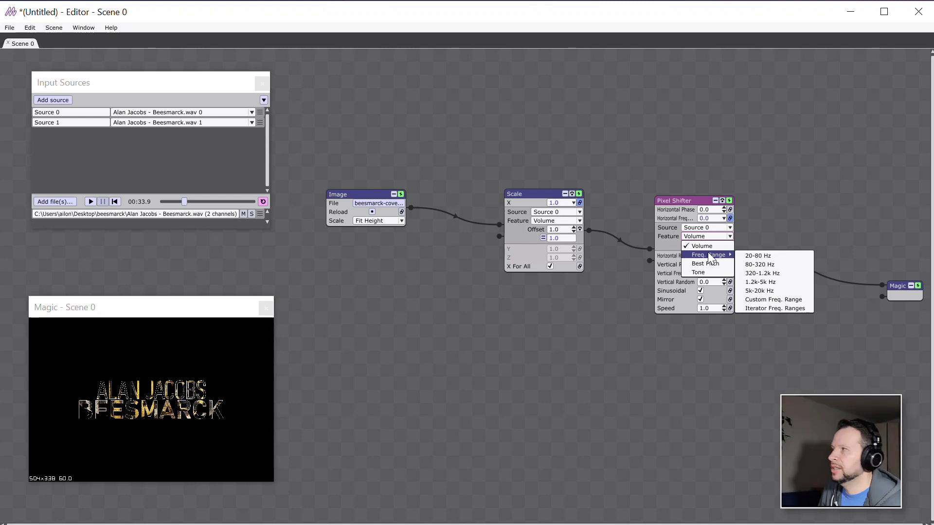
click(771, 282)
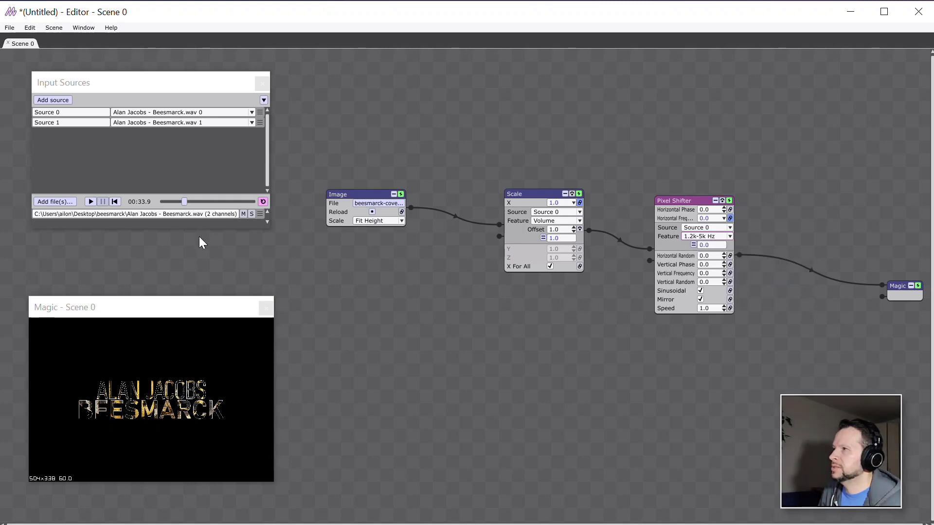
Step: Test the pixel shifting with the track and turn off Mirror on the Pixel Shifter module
click(91, 202)
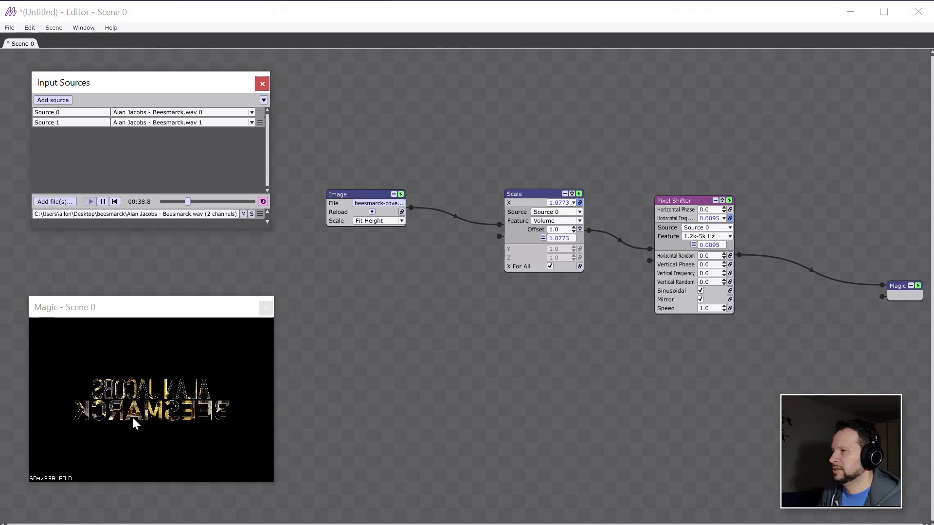
click(701, 300)
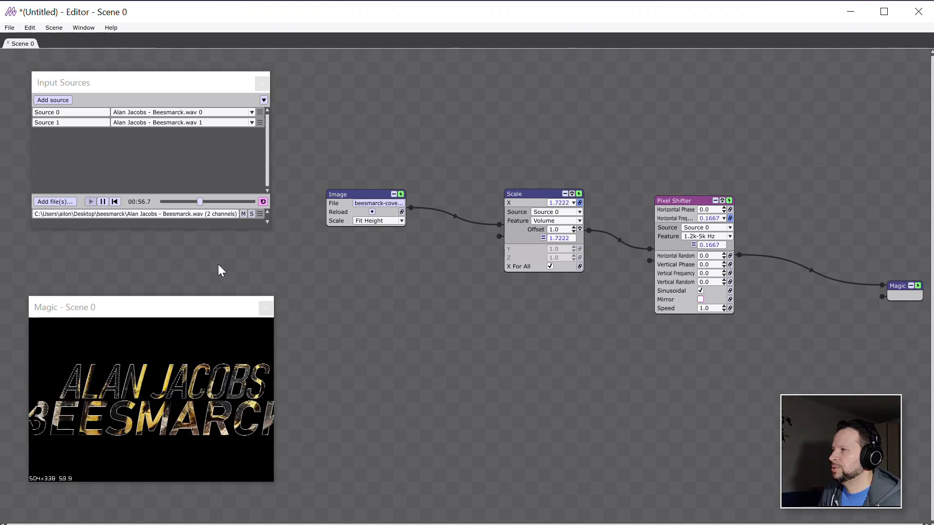
click(103, 202)
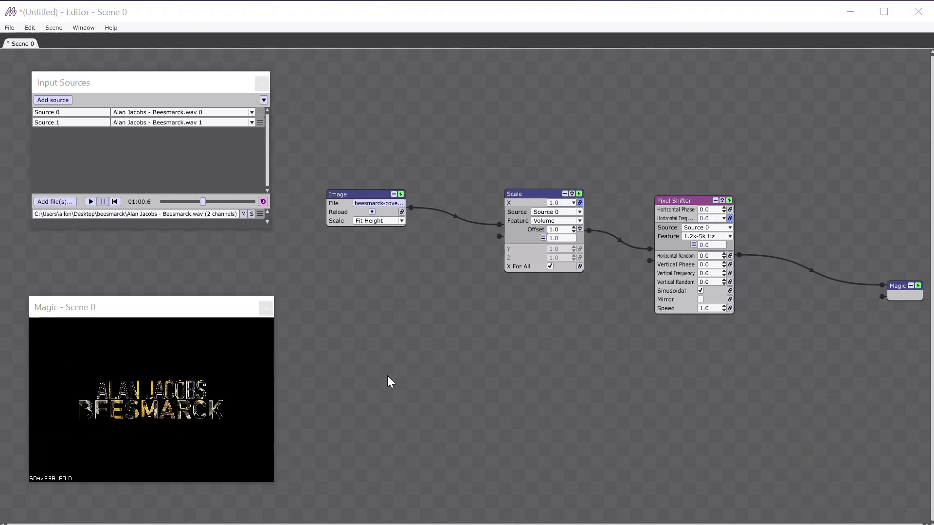
Step: Add a second Image module below the first one and load usgs-FY3DbybB5wY-unsplash.jpg into it
right_click(372, 357)
mouse_move(387, 339)
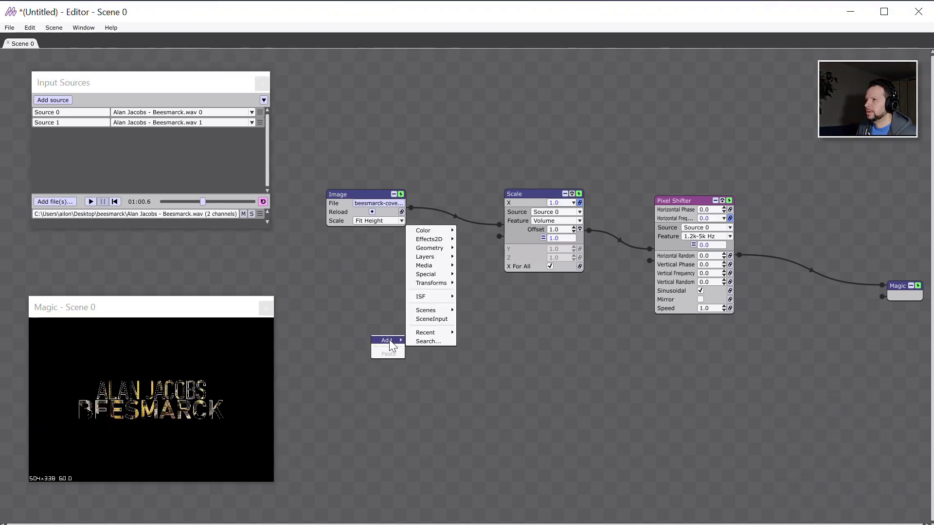
mouse_move(443, 260)
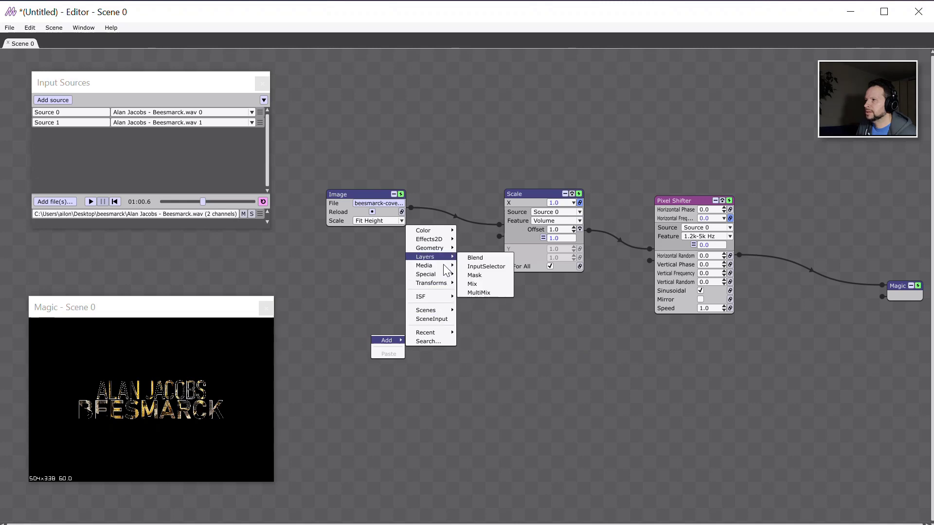
click(474, 266)
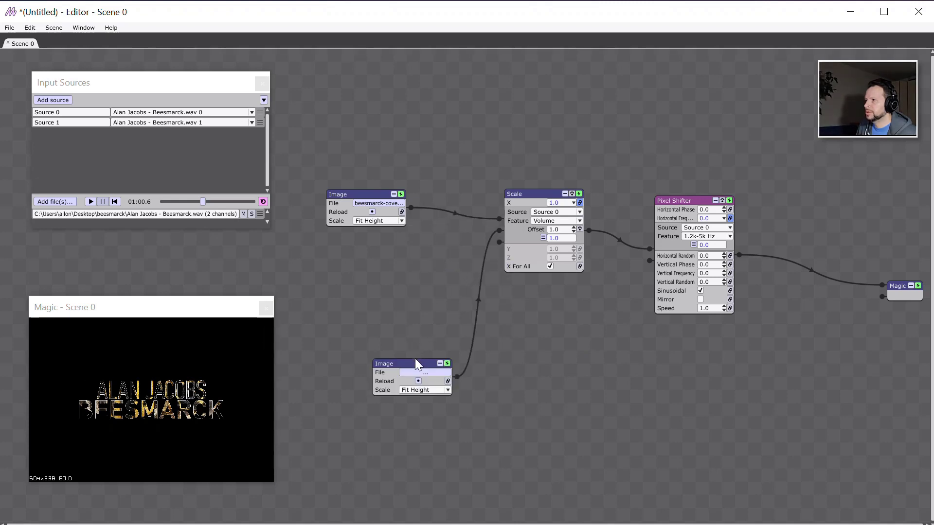
drag(415, 360, 387, 361)
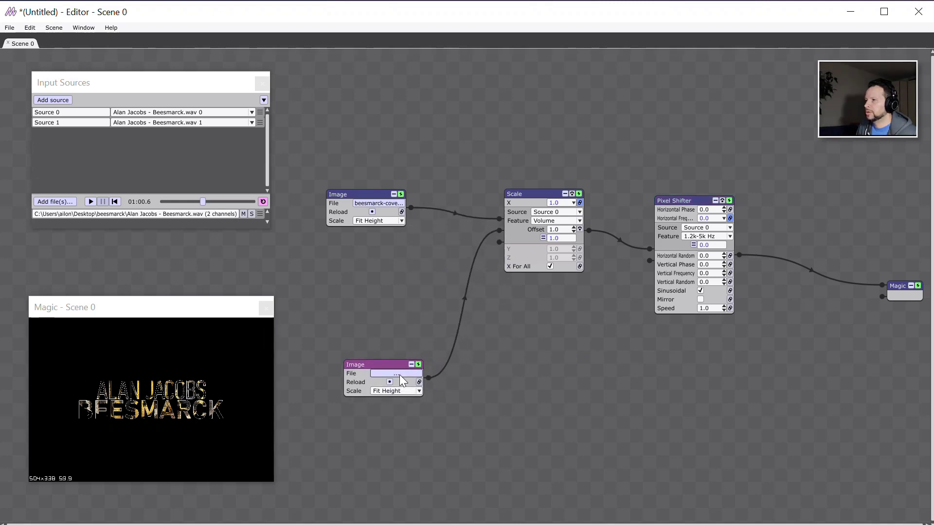
click(400, 375)
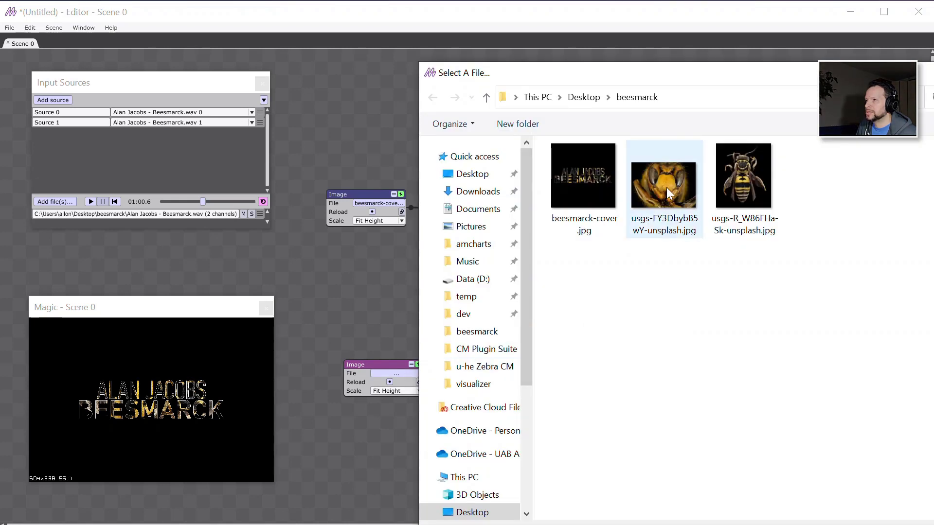
double_click(667, 188)
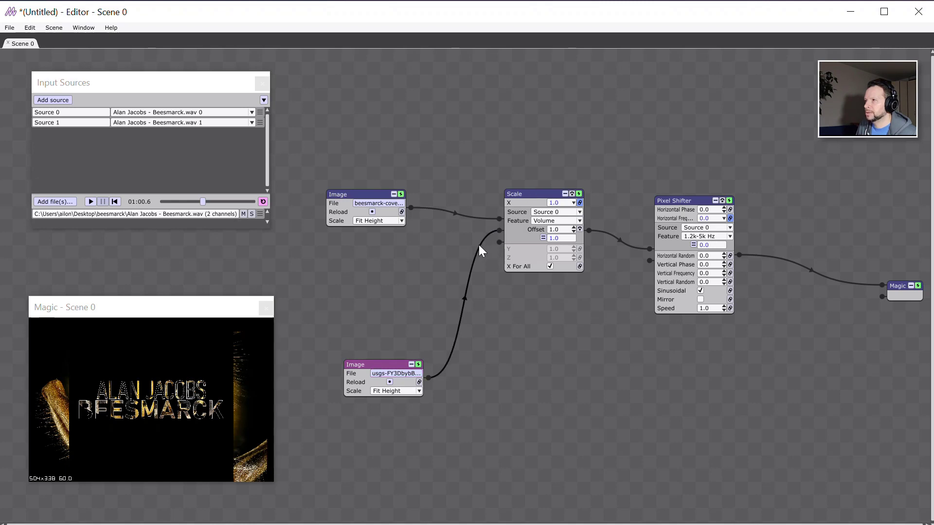
Step: Reroute the bee Image module's connection from Scale to Magic, then move the Pixel Shifter module up and disable it
drag(479, 245, 880, 299)
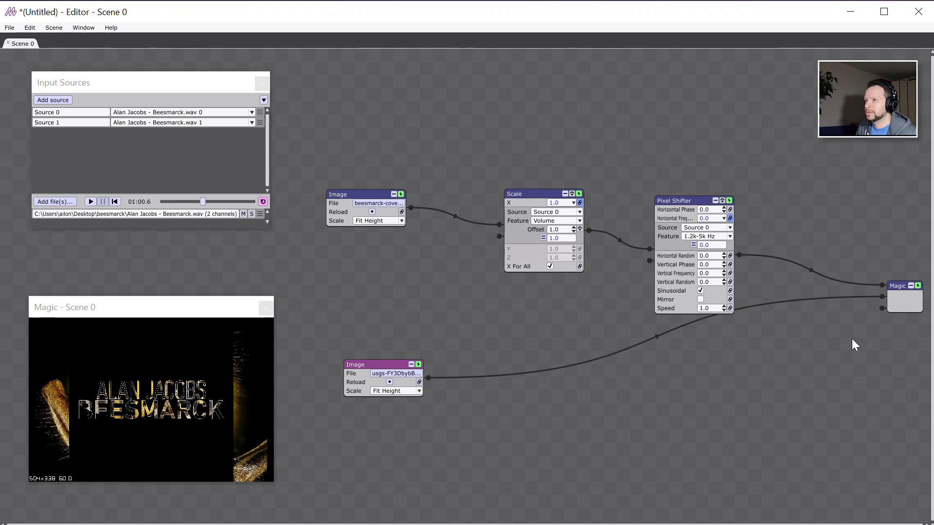
drag(676, 199, 666, 166)
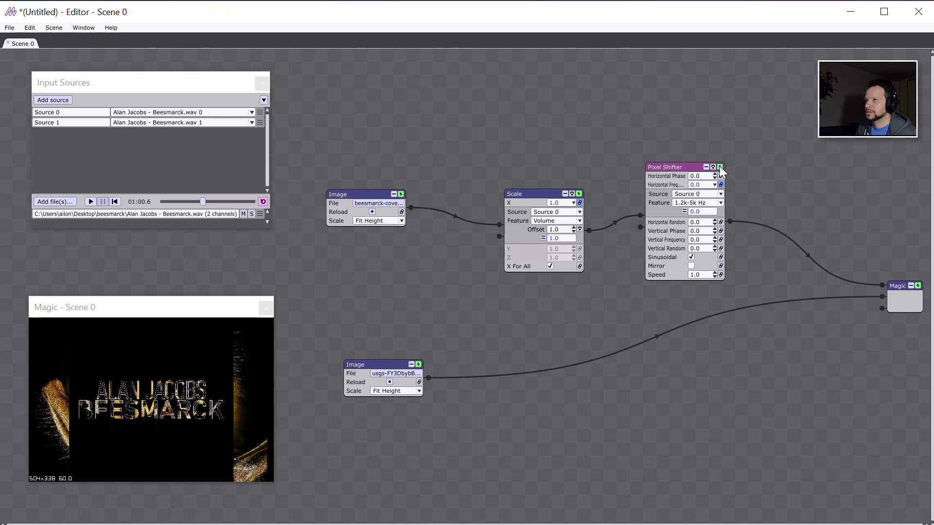
click(719, 166)
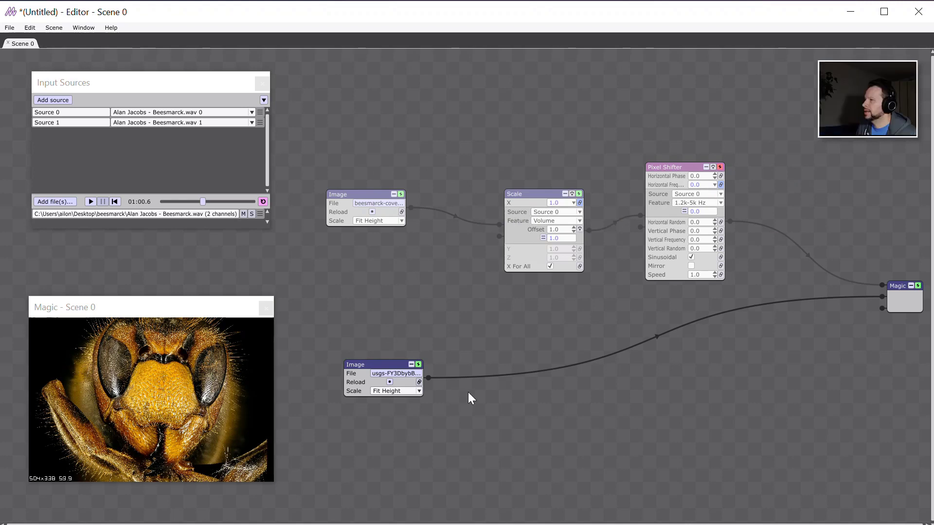
Step: Insert a Mix layer module on the connection between the bee Image and Magic modules and move it slightly closer to Image
right_click(541, 371)
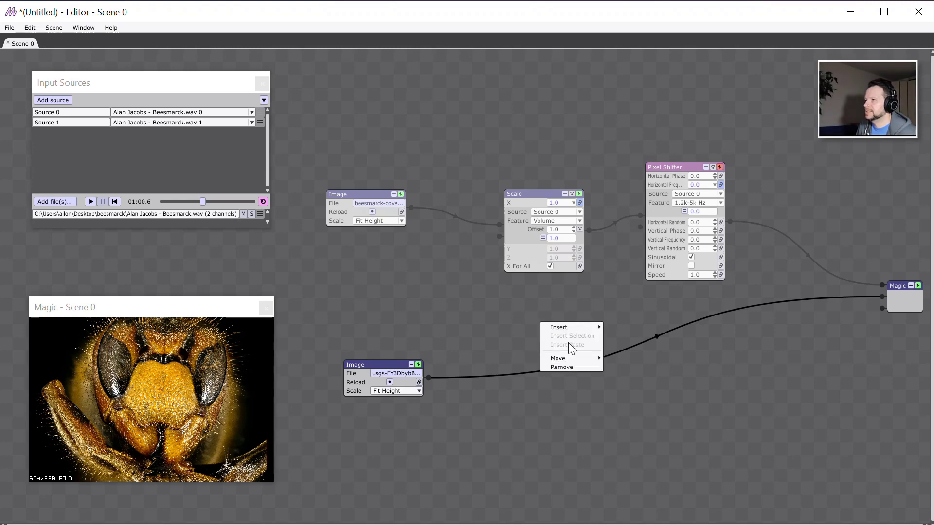
mouse_move(575, 325)
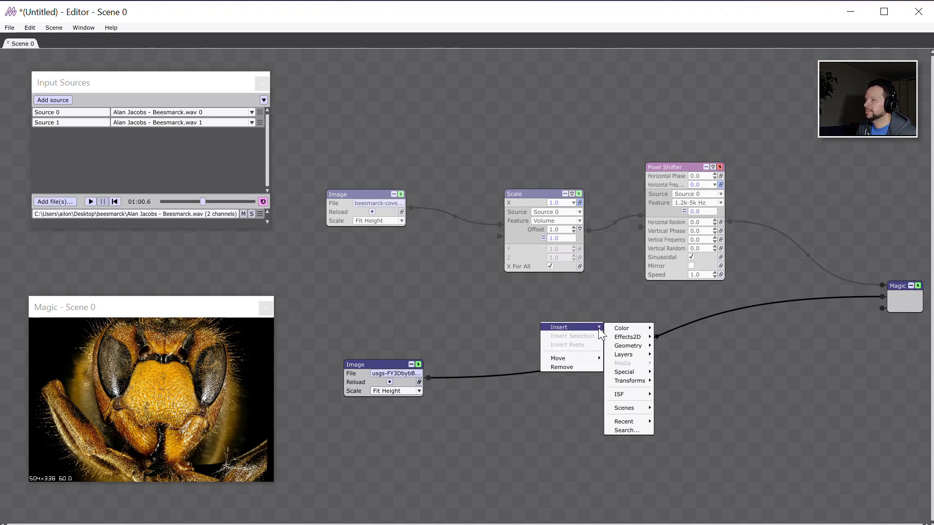
mouse_move(624, 332)
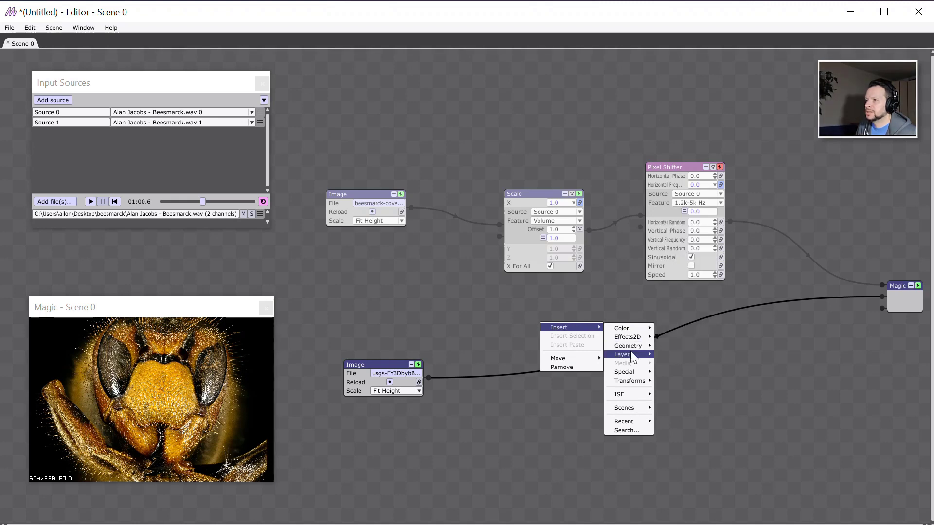
mouse_move(631, 352)
click(676, 352)
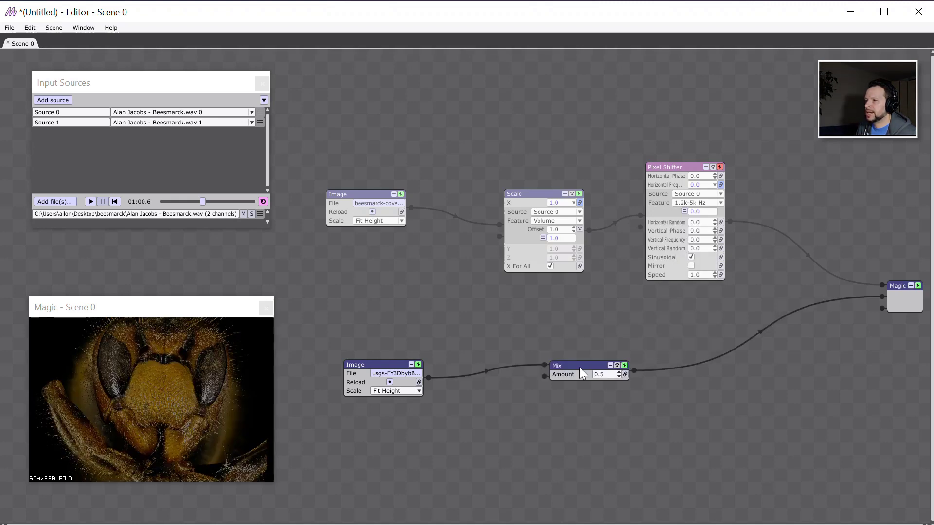
drag(580, 366, 554, 361)
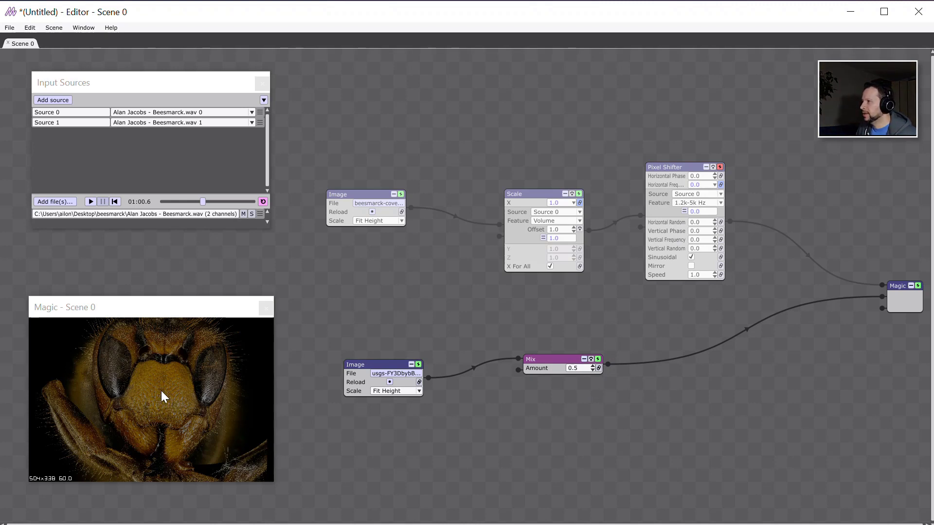
Step: Link the Mix module's Amount to the 20-80 Hz frequency range of Source 0 and nudge the module up
click(599, 368)
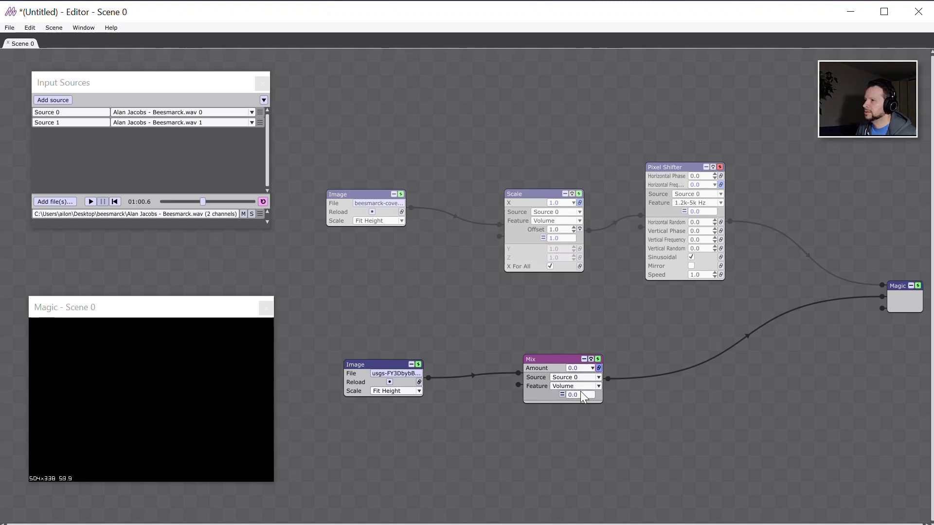
click(586, 386)
mouse_move(582, 405)
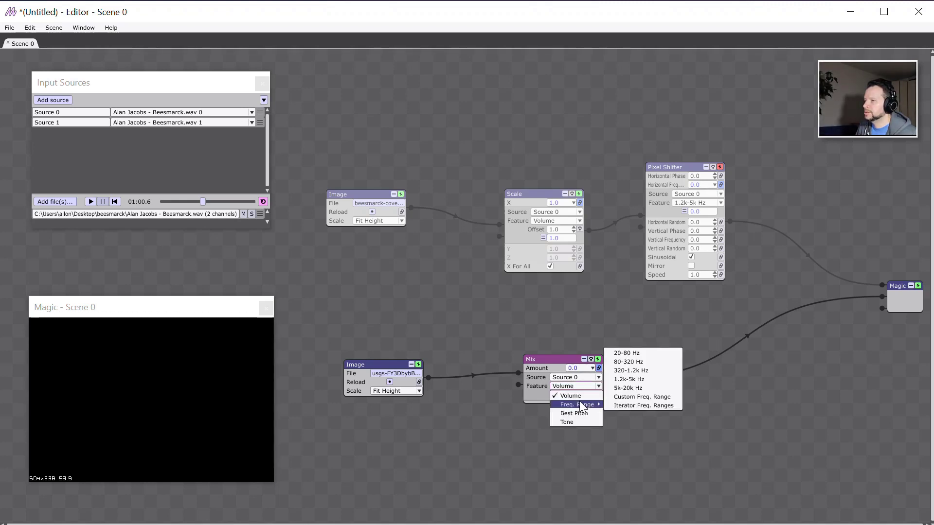
click(631, 355)
drag(562, 359, 560, 349)
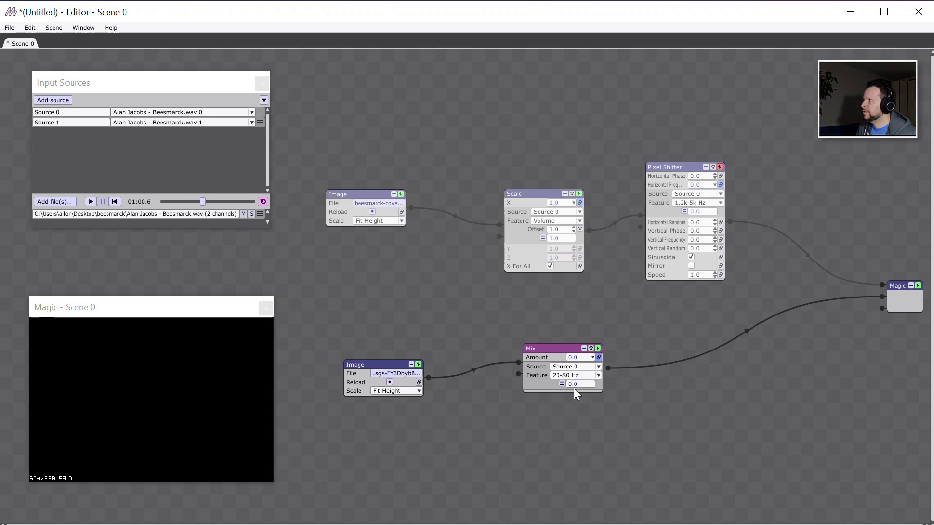
Step: Play the track, including from an earlier point, to check how the bass fades the bee image
click(90, 201)
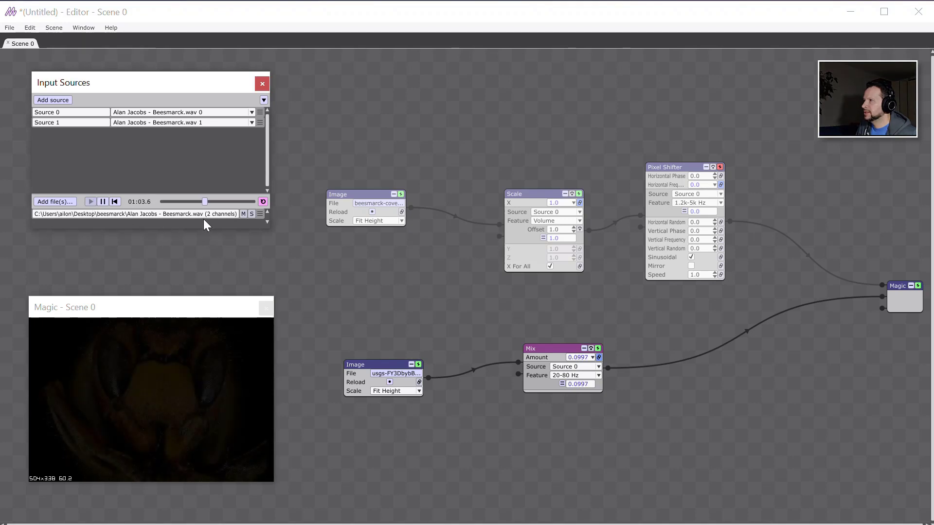
click(173, 201)
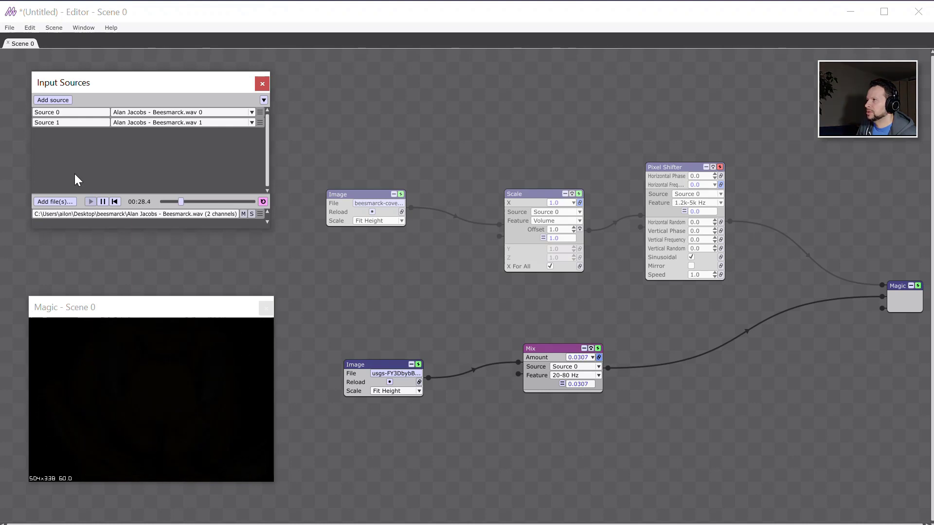
click(103, 201)
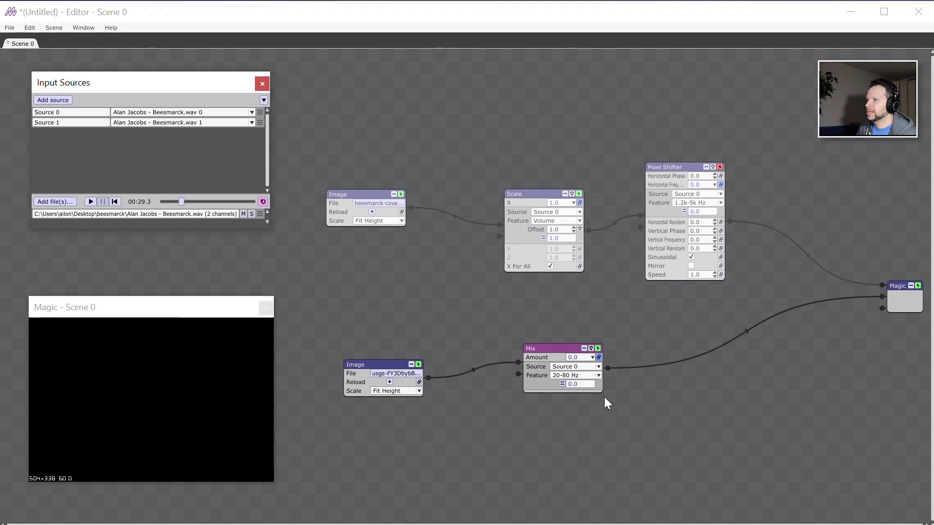
Step: Add an Expression modifier of (x+2.5)*x to the Mix module's linked Amount and test it with the track
click(562, 384)
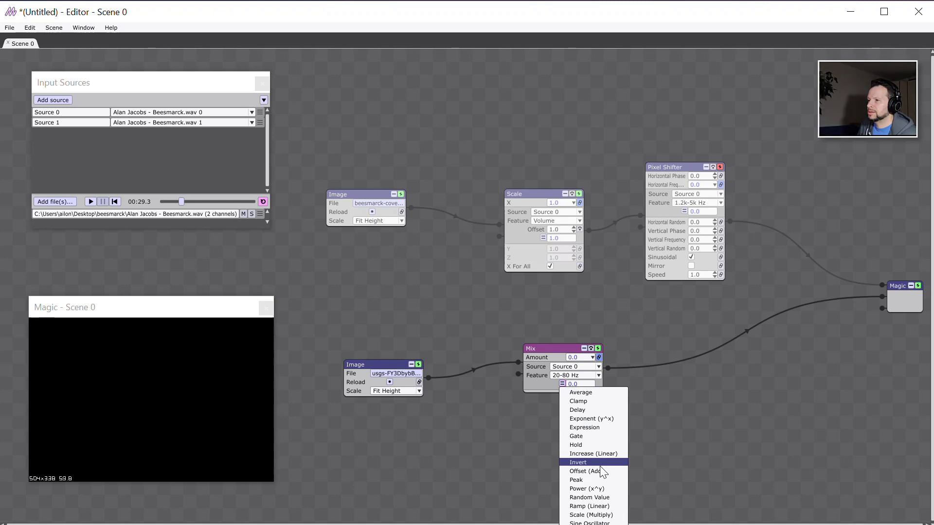
click(584, 428)
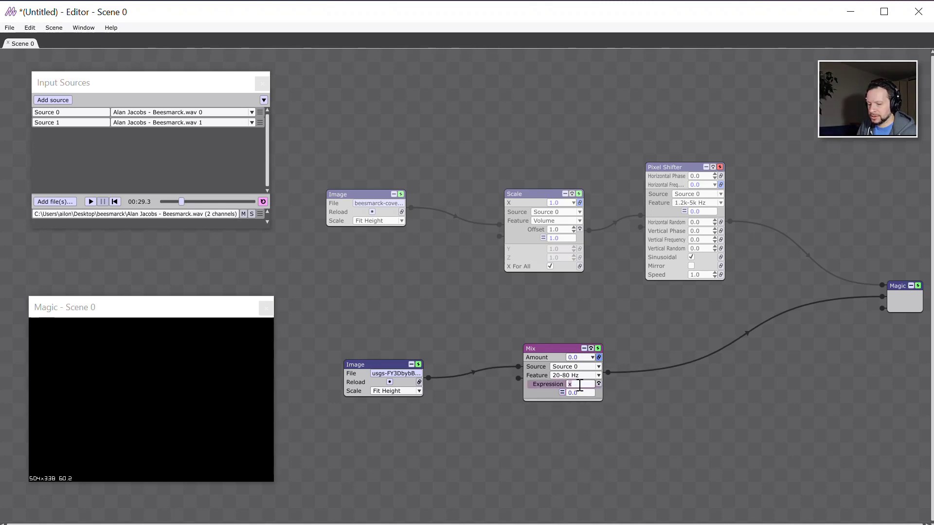
key(Left)
text(*)
key(Left)
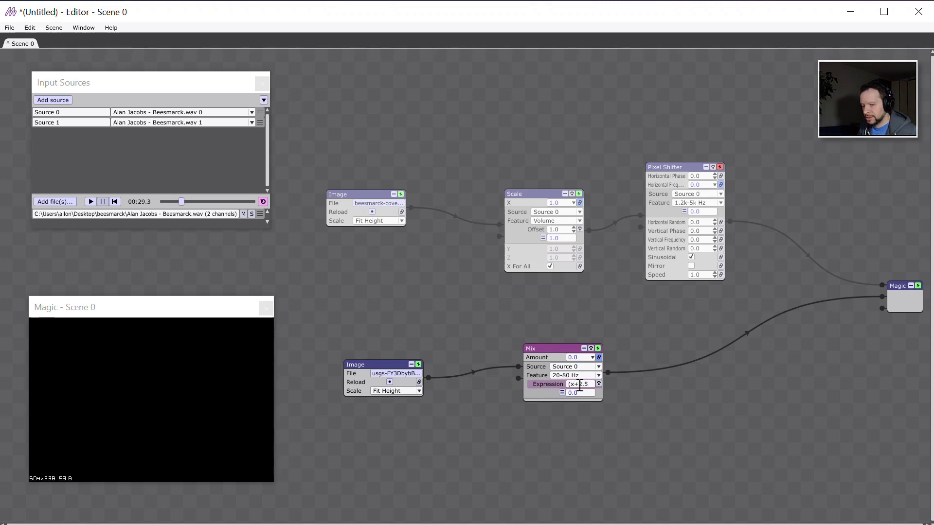
key(End)
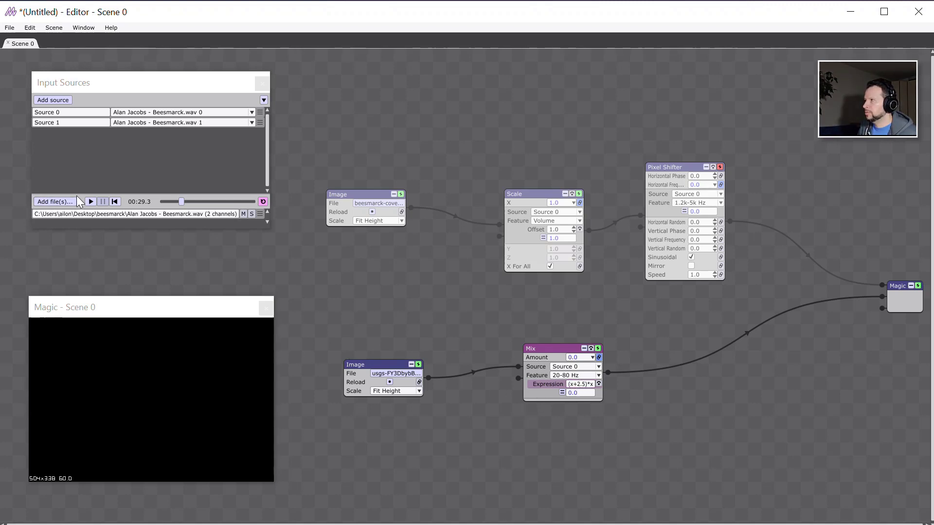
click(91, 202)
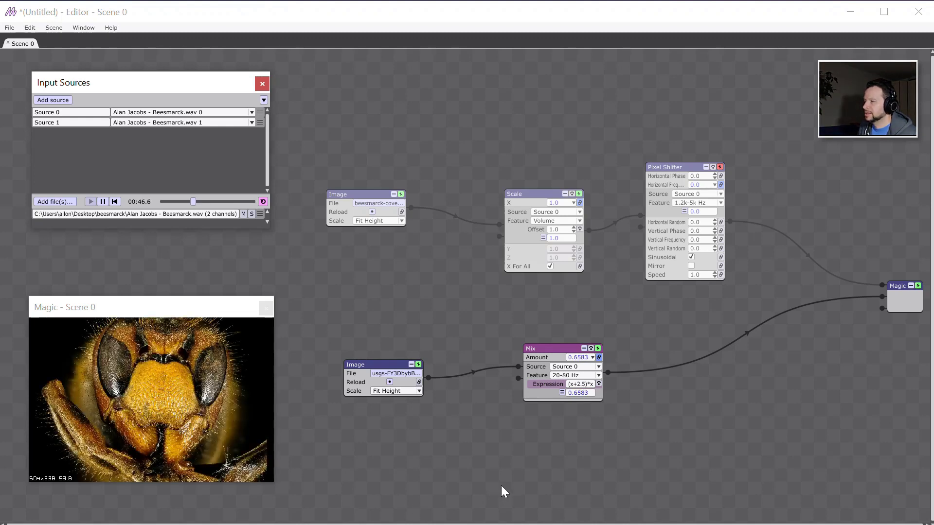
click(103, 201)
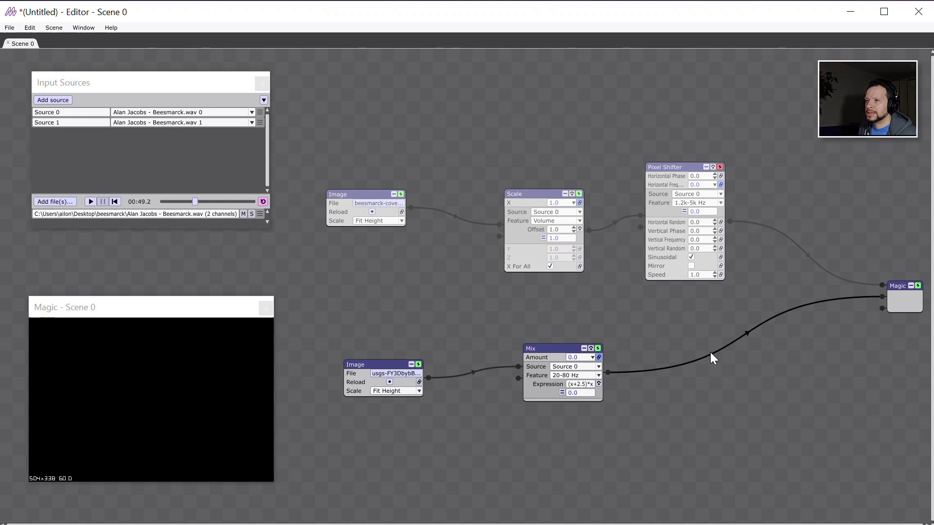
Step: Insert the Bad TV glitch effect on the connection between Mix and Magic and play the track to test it
right_click(711, 354)
mouse_move(731, 311)
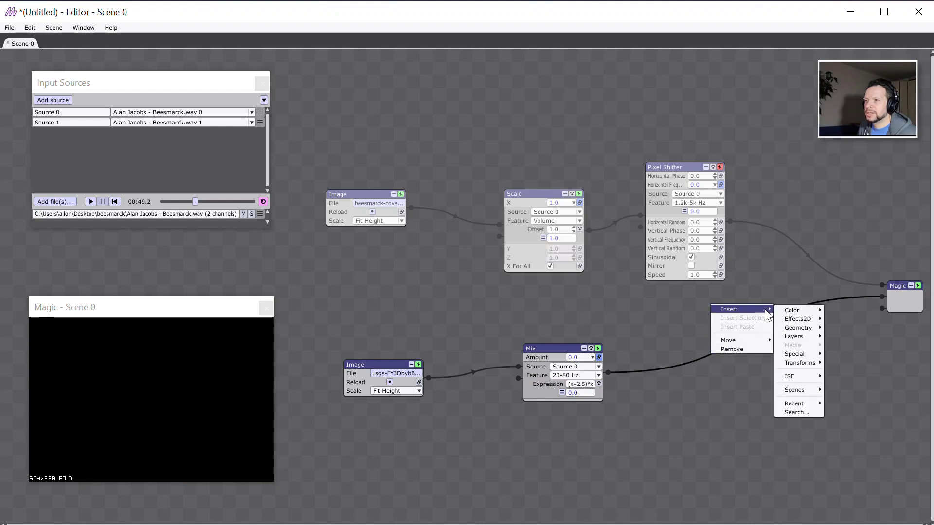
mouse_move(796, 375)
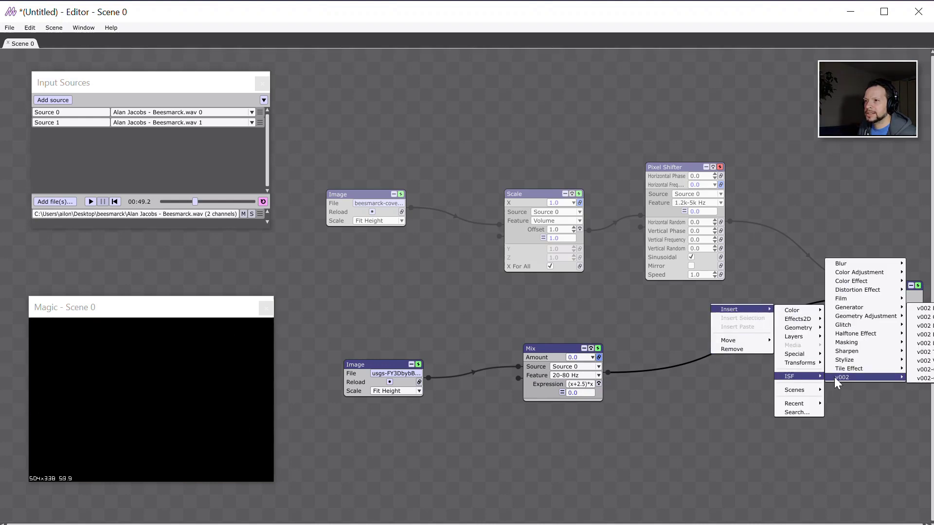
mouse_move(858, 330)
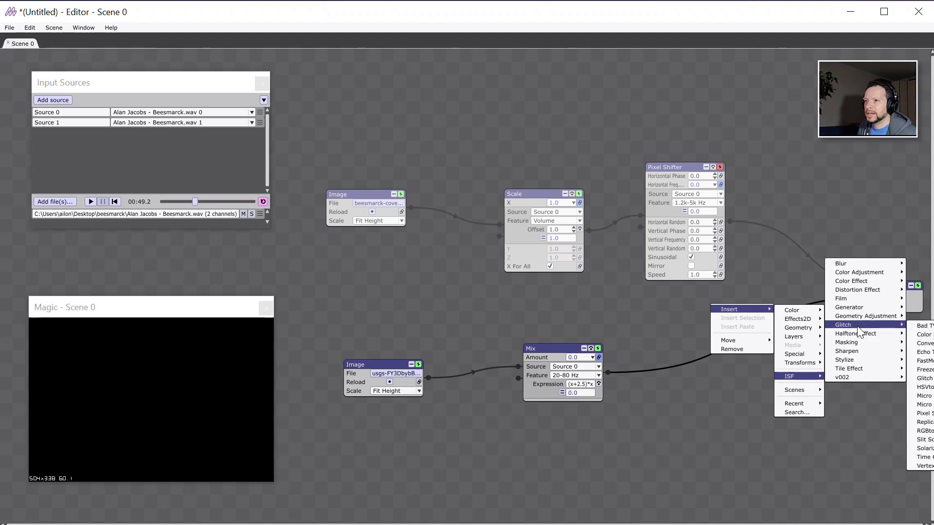
click(925, 325)
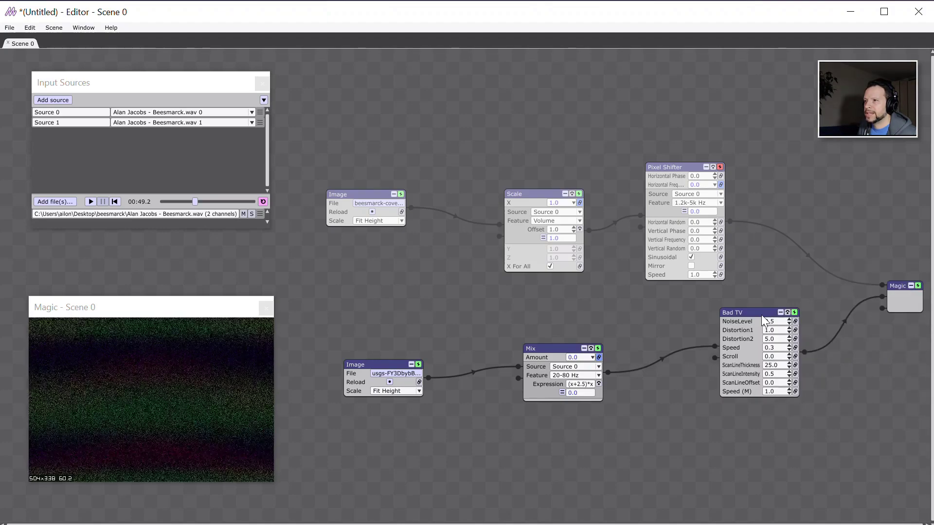
click(89, 202)
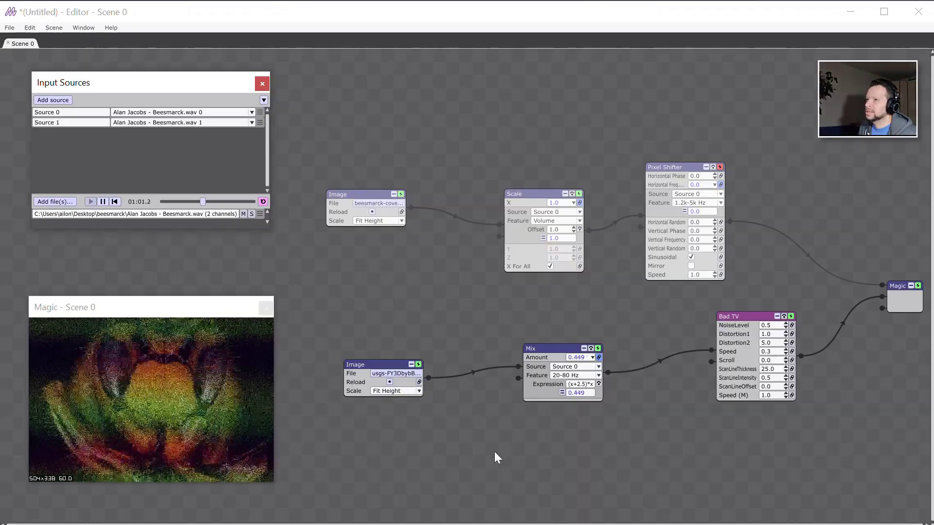
Step: Set the Bad TV NoiseLevel to 0.4 and ScanLineIntensity to 0.0, and play the track to check the look
click(786, 328)
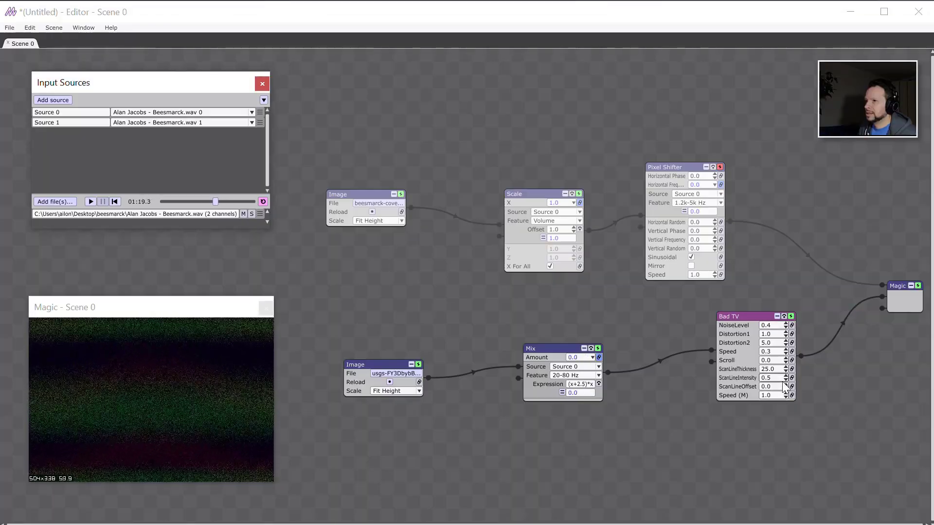
click(785, 380)
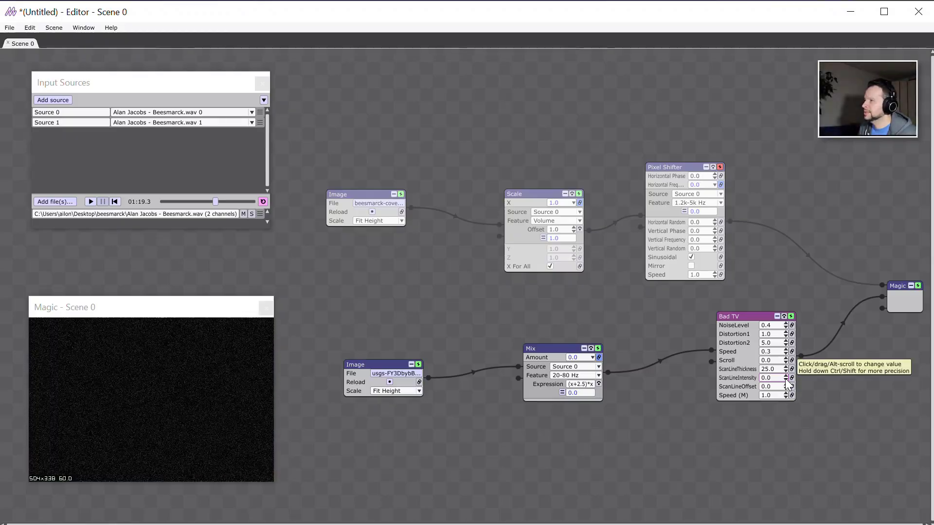
click(90, 201)
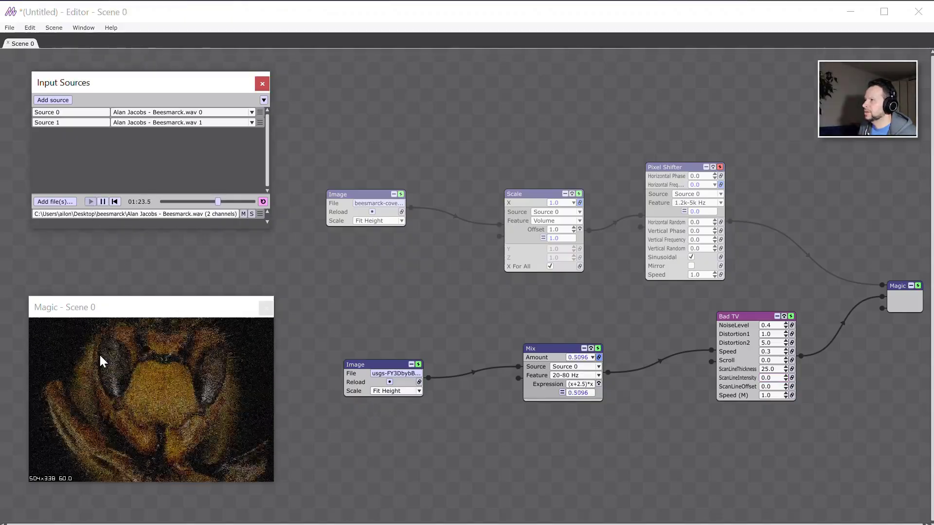
Step: Link Bad TV's Scroll to the Volume of Source 0 and add a Scale (Multiply) modifier of 0.02
click(791, 360)
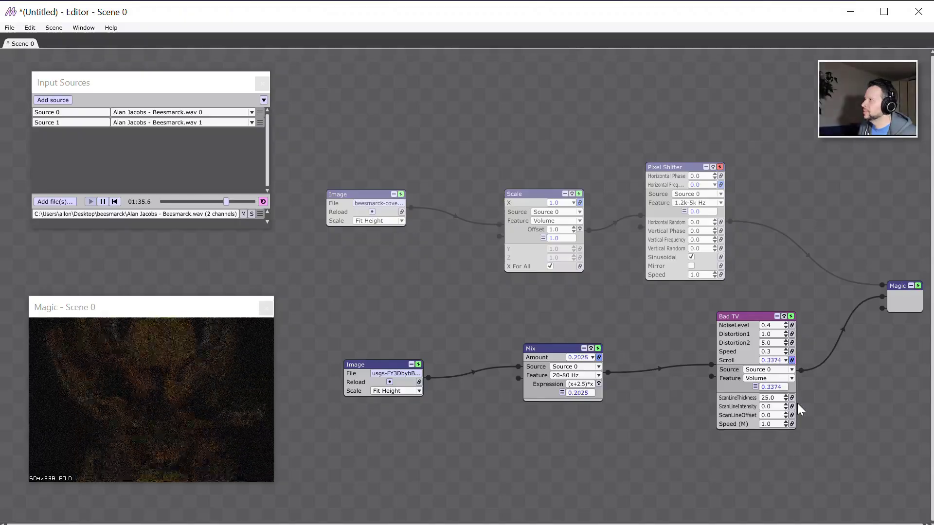
click(757, 388)
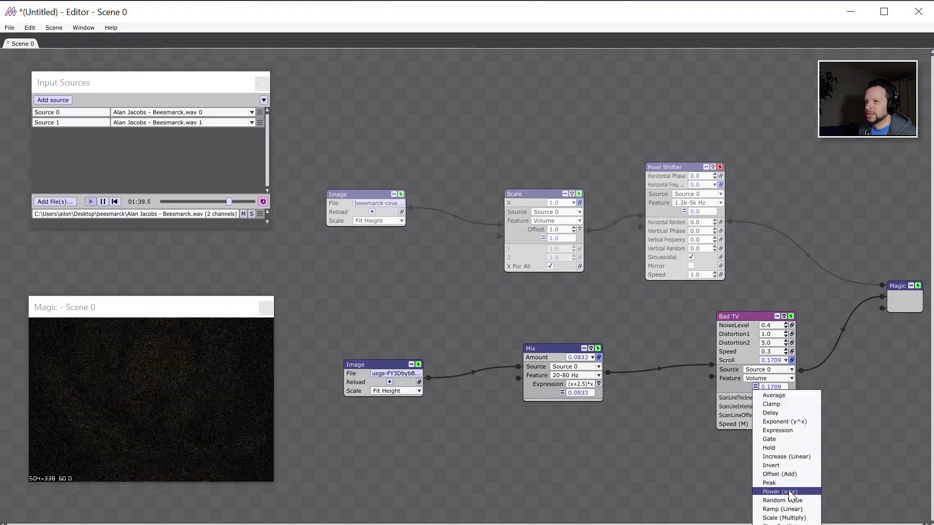
click(784, 518)
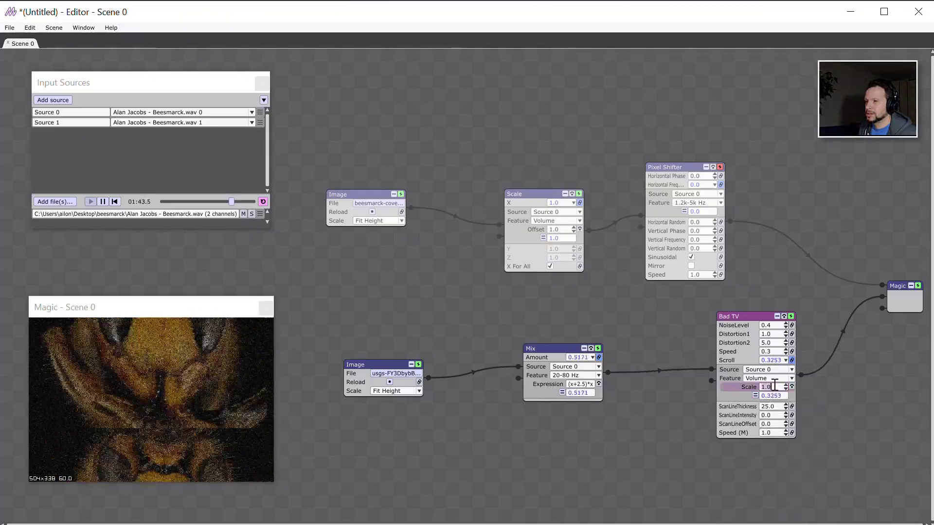
double_click(775, 386)
text(0.)
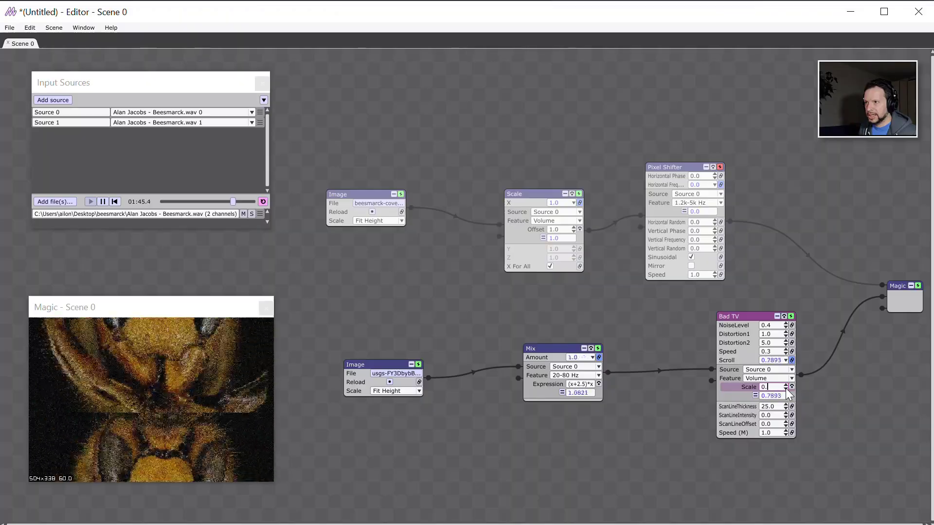
text(02)
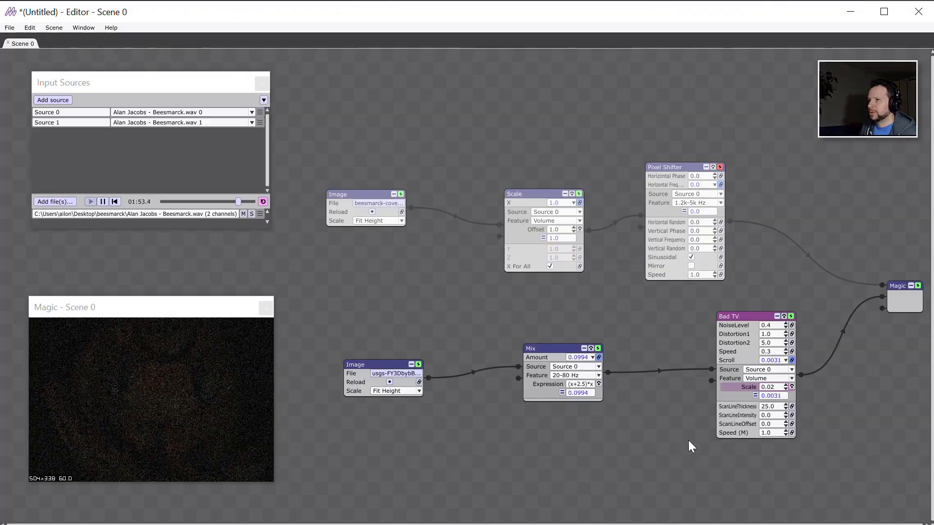
Step: Turn the Pixel Shifter back on and replay the track from an earlier point to view both layers together
click(720, 167)
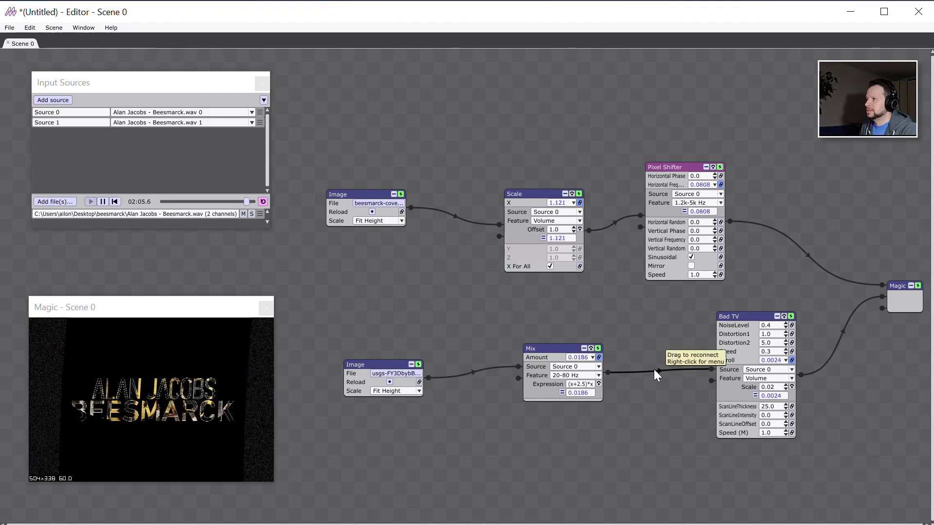
click(173, 201)
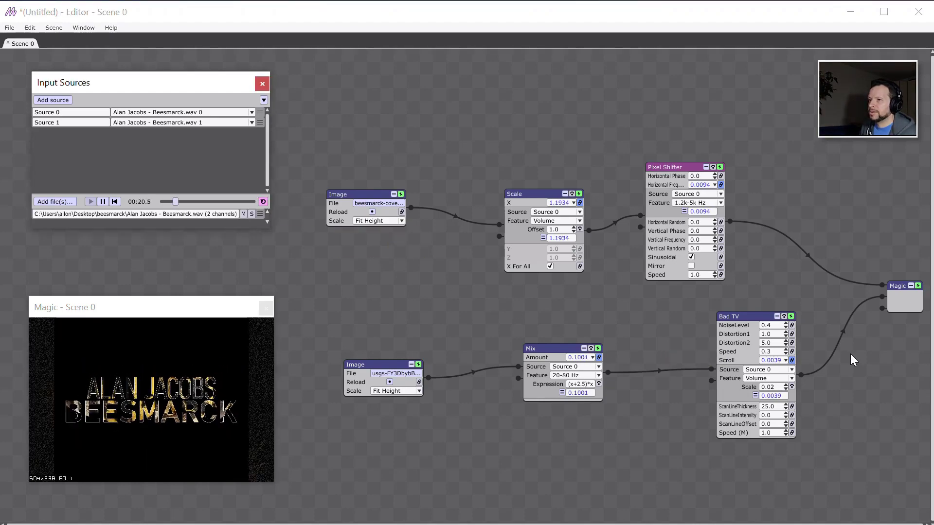
Step: Insert a Blend layer module between Pixel Shifter and Magic, and reroute the Bad TV output into Blend, moving Bad TV closer to Mix
right_click(837, 278)
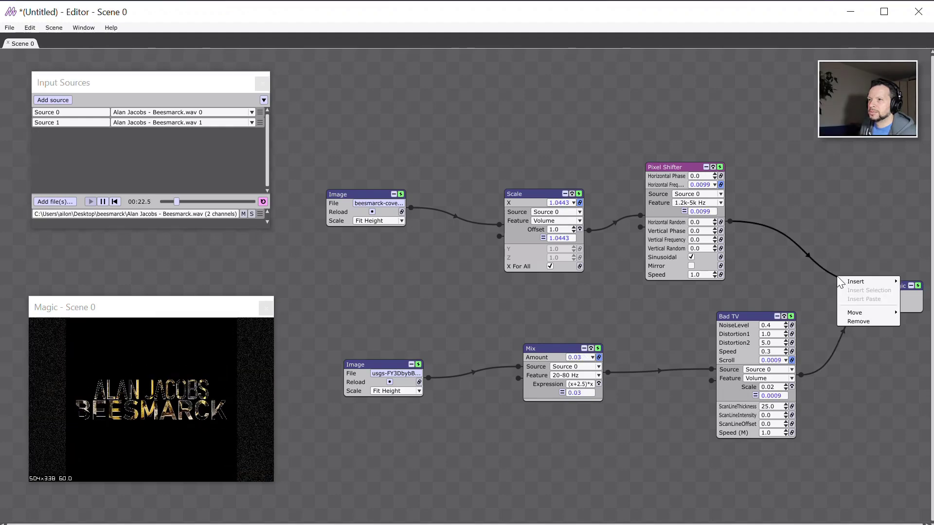
mouse_move(852, 281)
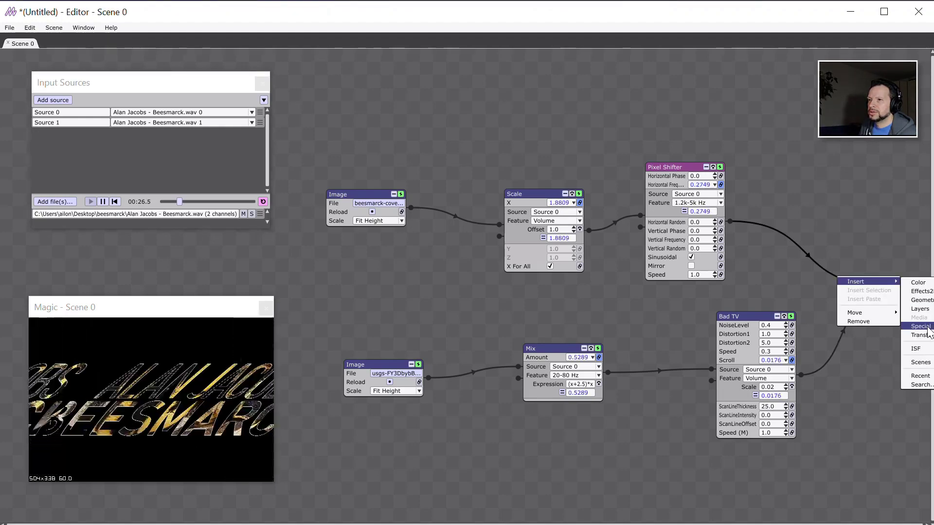
click(933, 309)
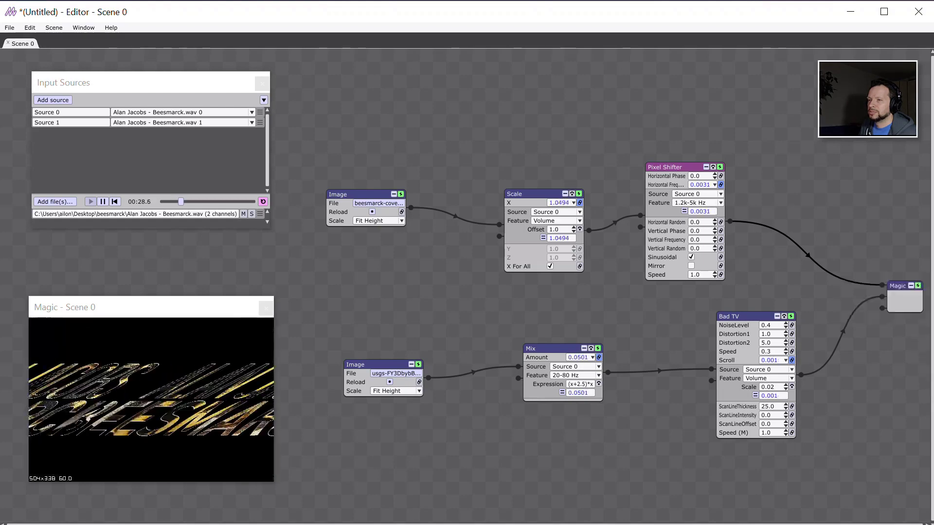
drag(876, 269, 814, 257)
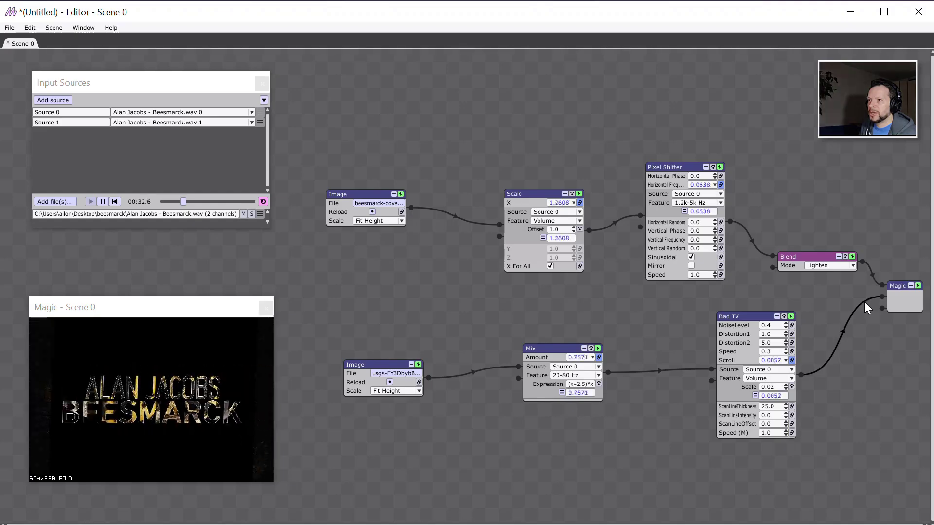
drag(861, 302, 773, 268)
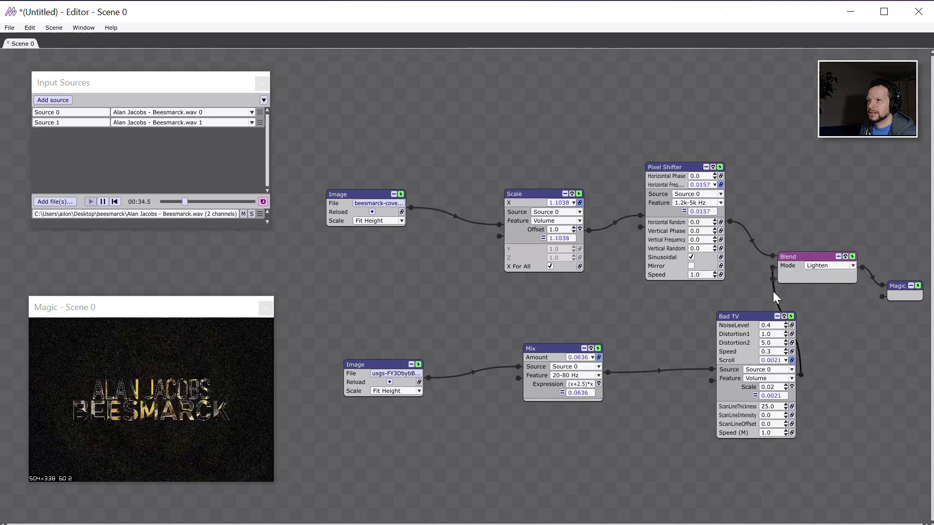
drag(761, 319, 709, 323)
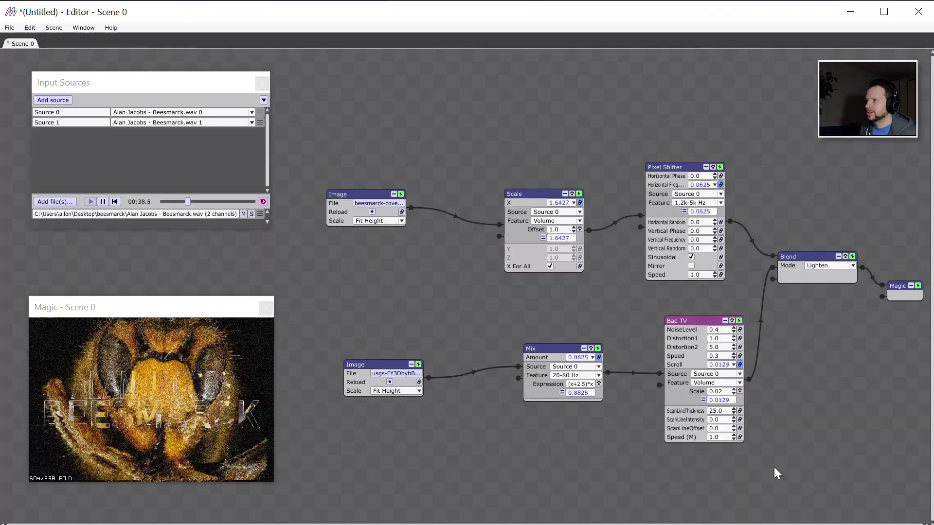
Step: Set the Blend module's mode to Add, watch the result with the track, and pause playback
click(819, 272)
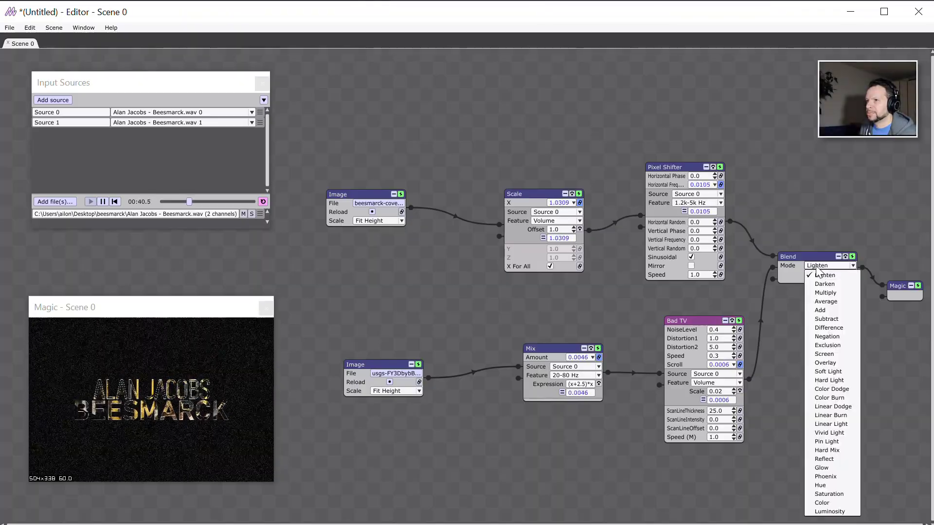
click(830, 311)
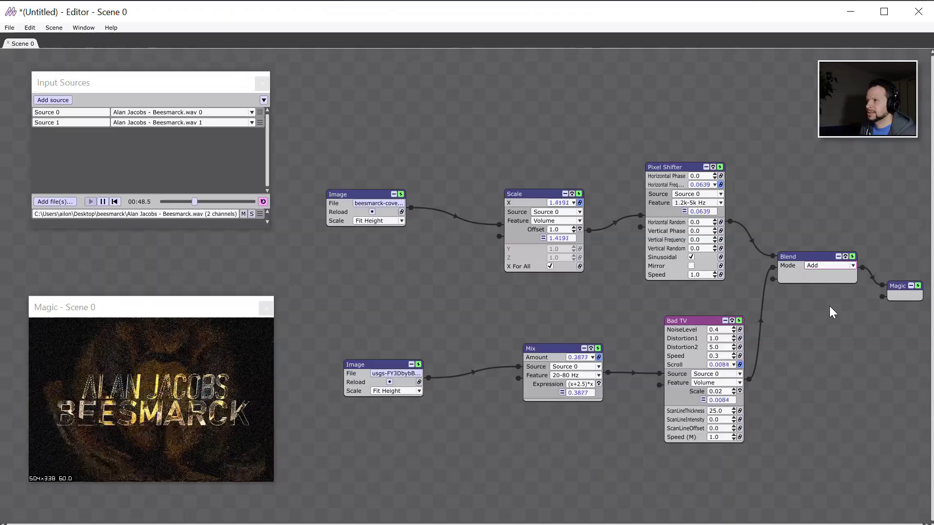
click(104, 201)
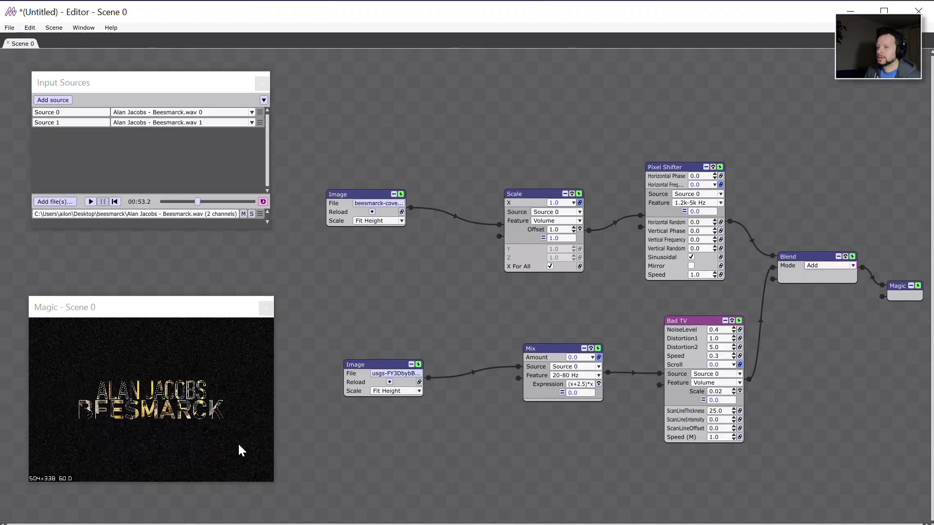
Step: Add a Starfield geometry module below the bee Image, remove its connection to Mix, and connect it directly to Magic
right_click(360, 450)
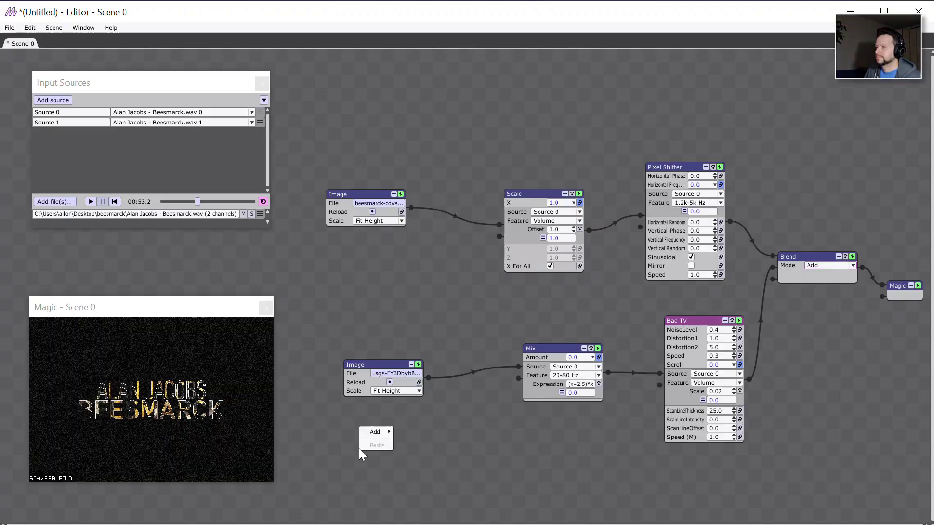
mouse_move(373, 432)
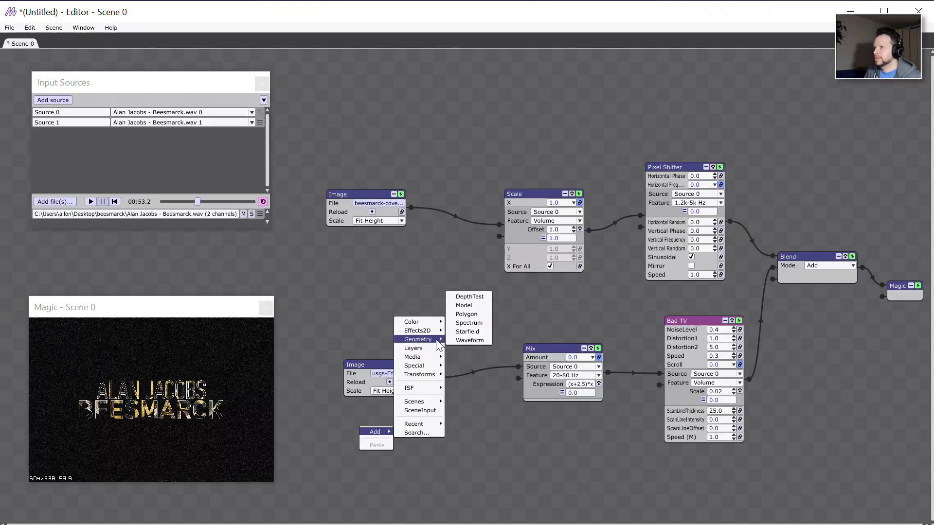
click(466, 332)
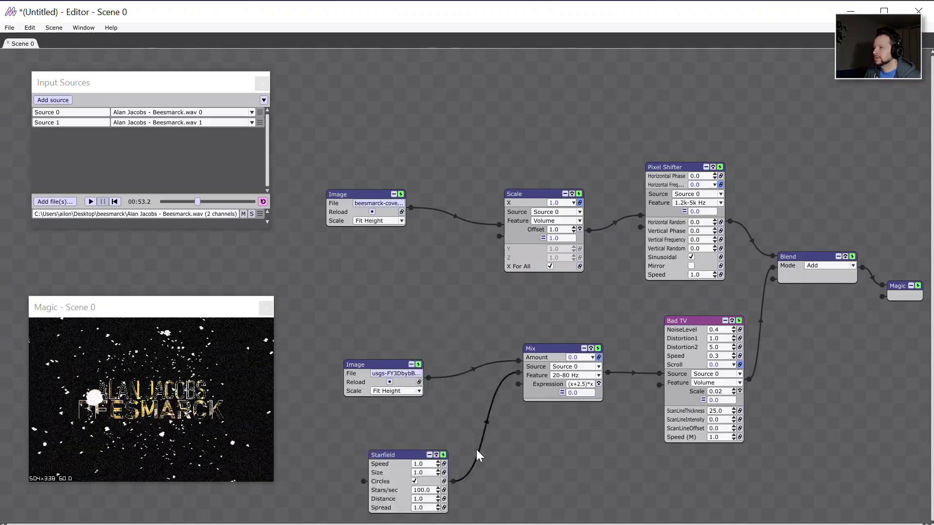
drag(410, 455, 381, 455)
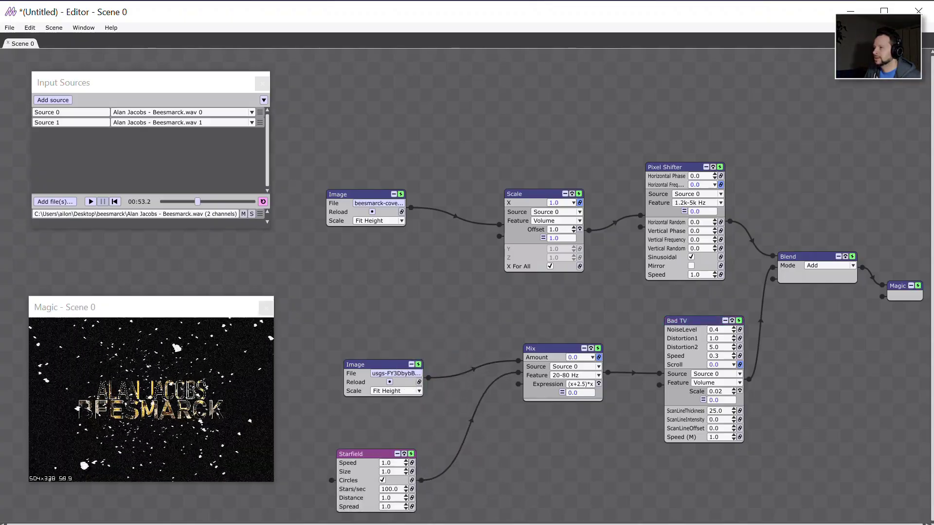
click(471, 419)
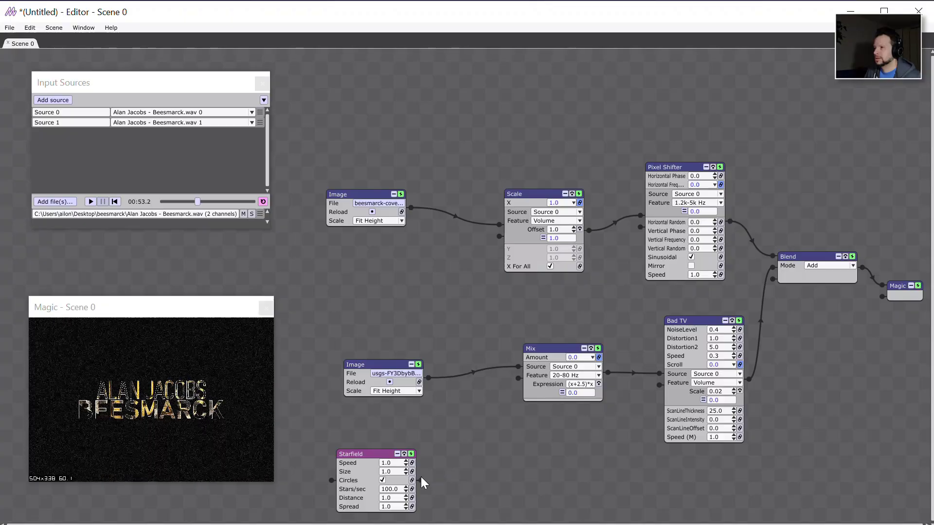
drag(422, 480, 884, 297)
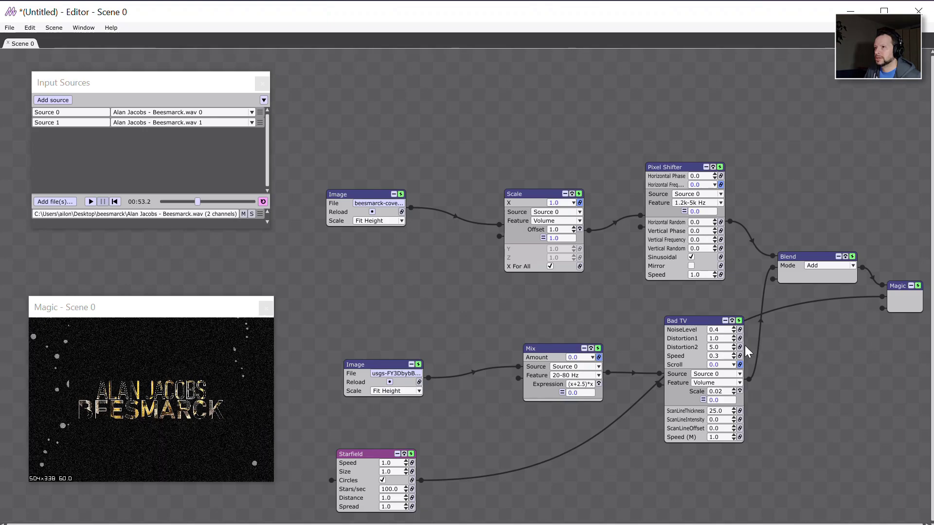
Step: Disable the Bad TV and Pixel Shifter modules to isolate the starfield in the output
click(739, 321)
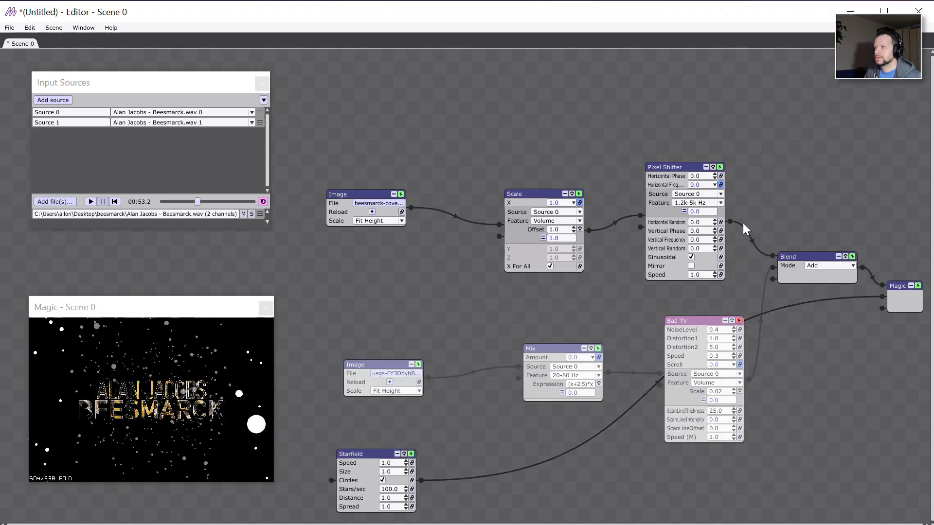
click(720, 166)
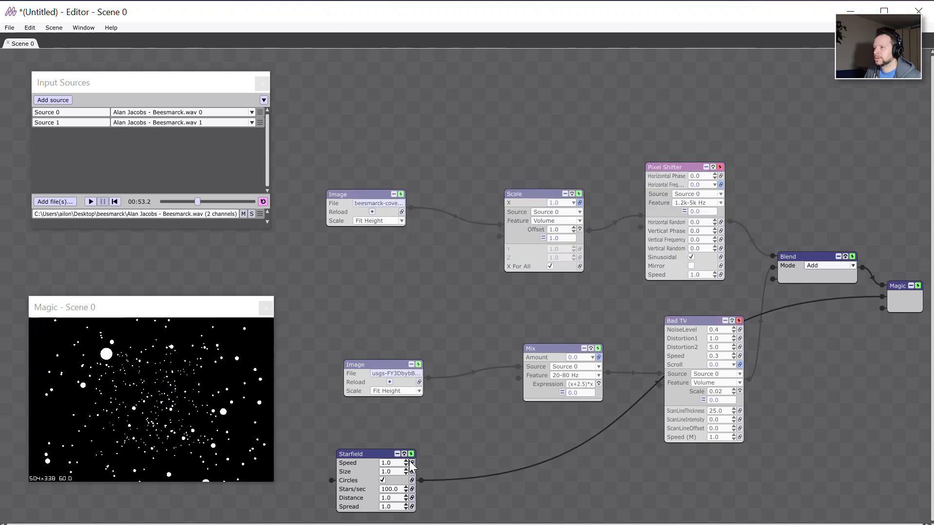
Step: Insert a ColorRGB module between Starfield and Magic, place it closer to Starfield, and set its Blue to 0.0
drag(381, 455, 393, 386)
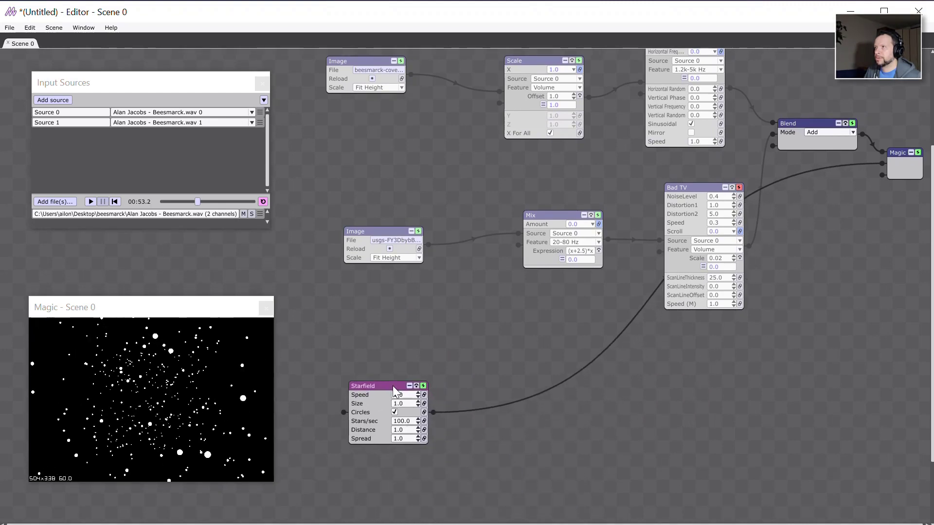
scroll(618, 466, up, 2)
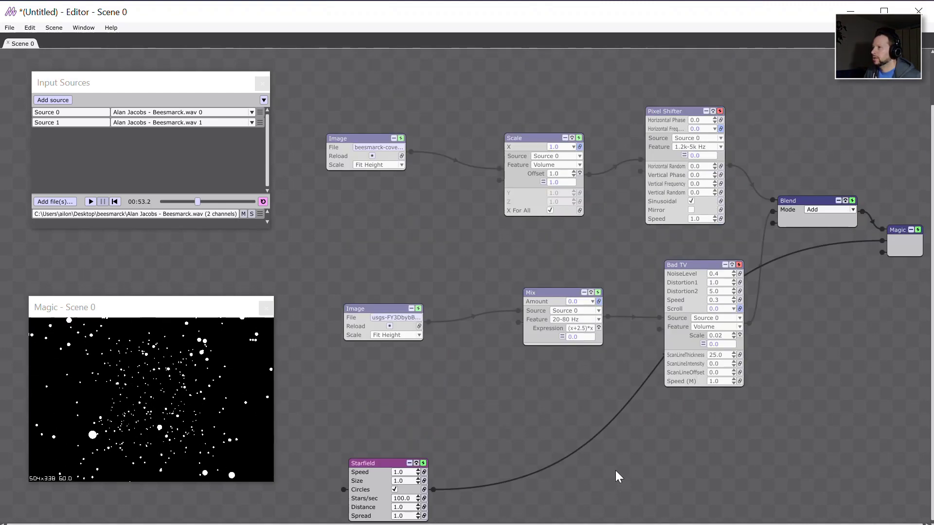
right_click(515, 478)
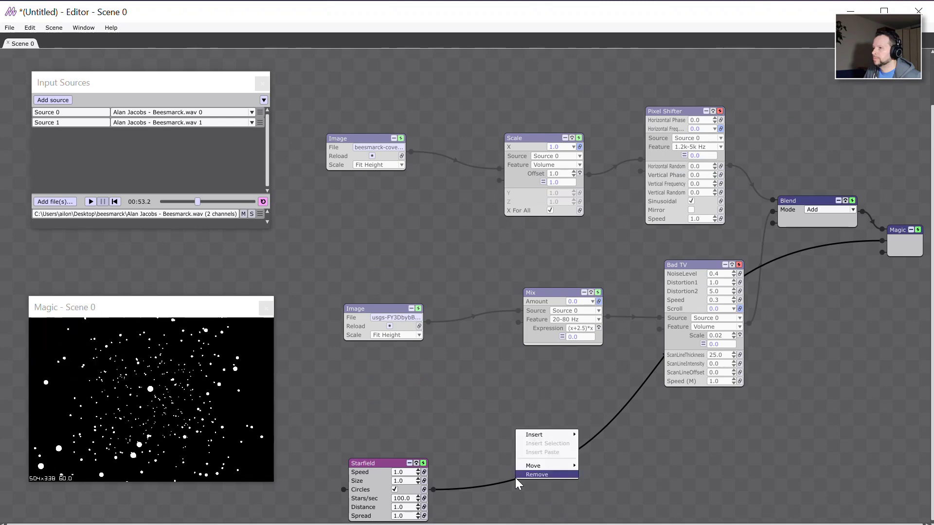
mouse_move(539, 437)
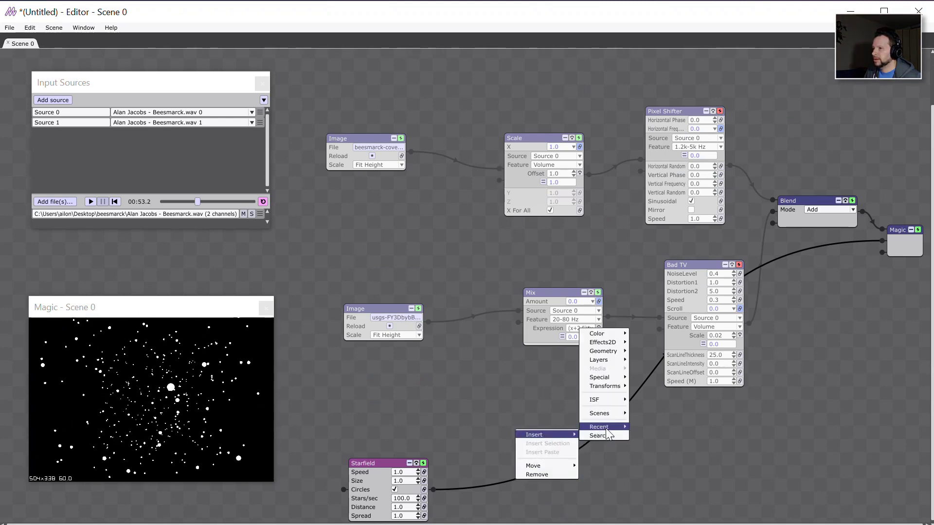
mouse_move(599, 336)
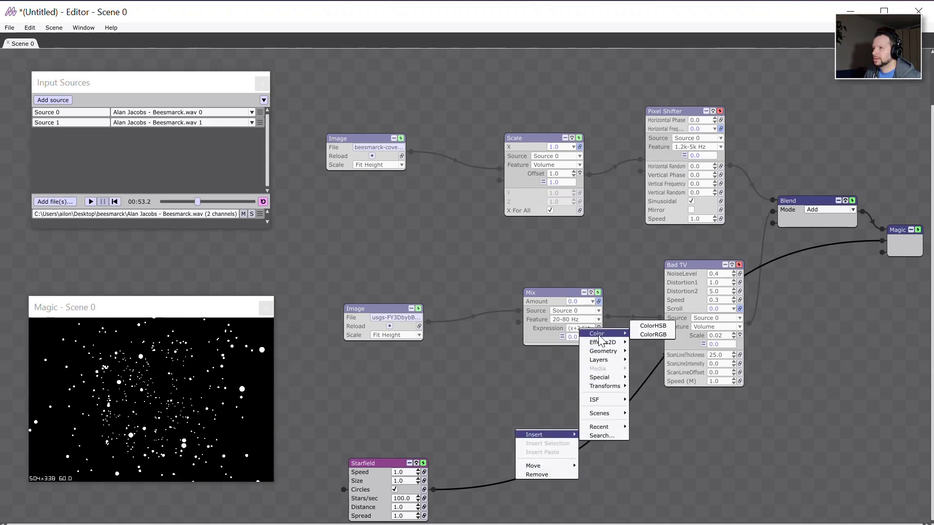
click(641, 335)
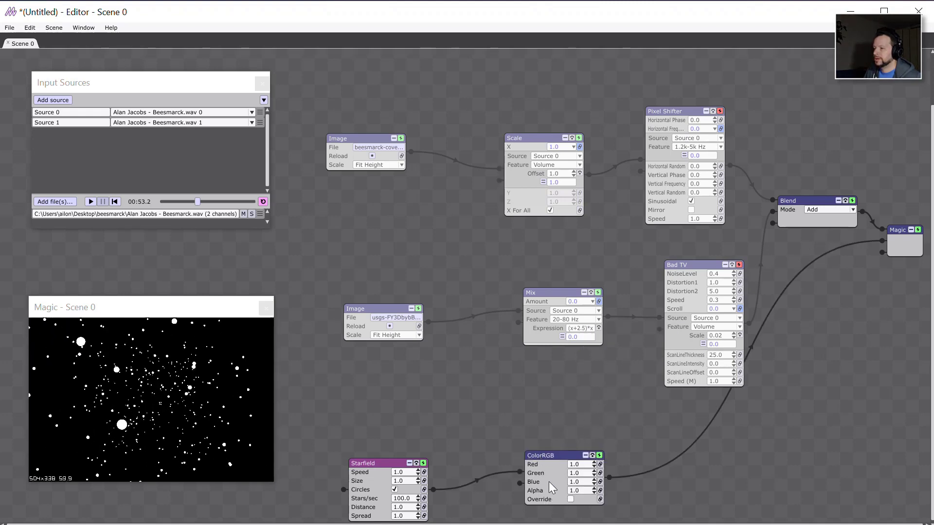
drag(558, 458, 520, 457)
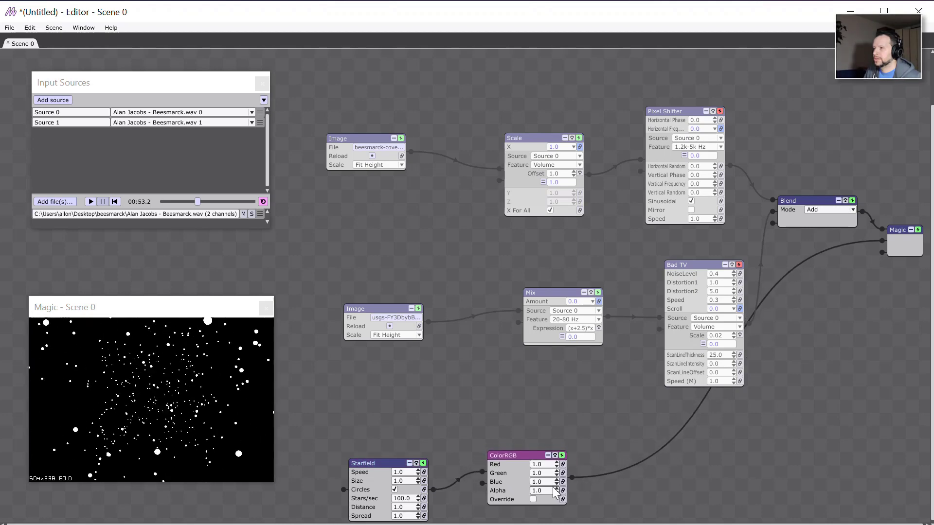
click(548, 483)
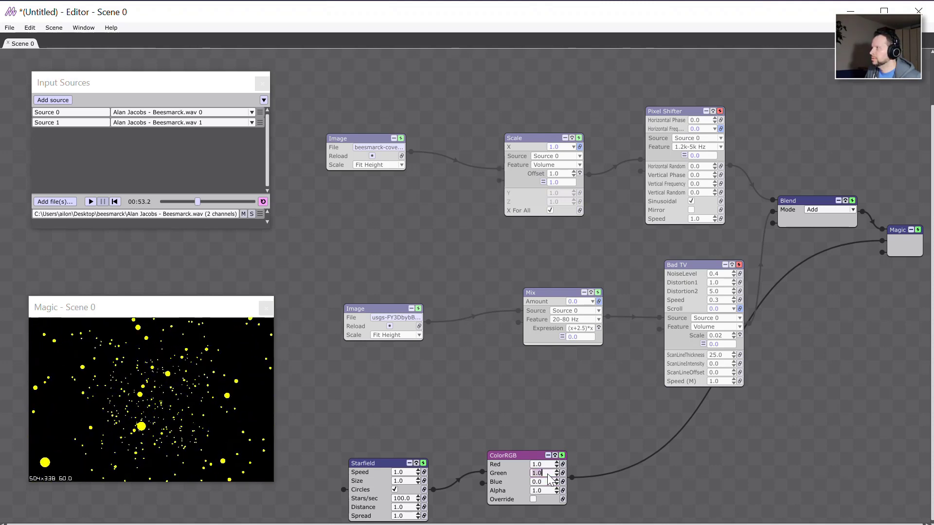
Step: Insert a Translate transform module between ColorRGB and Magic and set its Z to 4.0
right_click(634, 462)
mouse_move(657, 424)
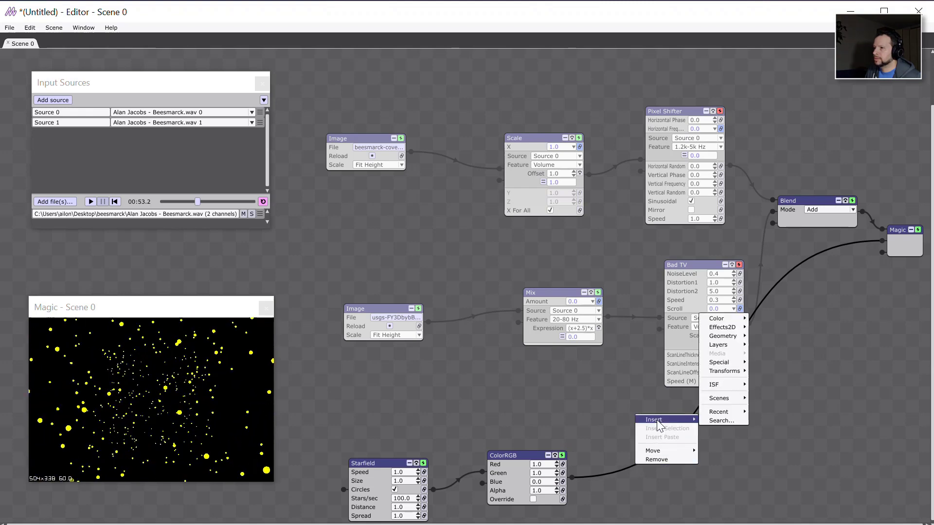
mouse_move(733, 373)
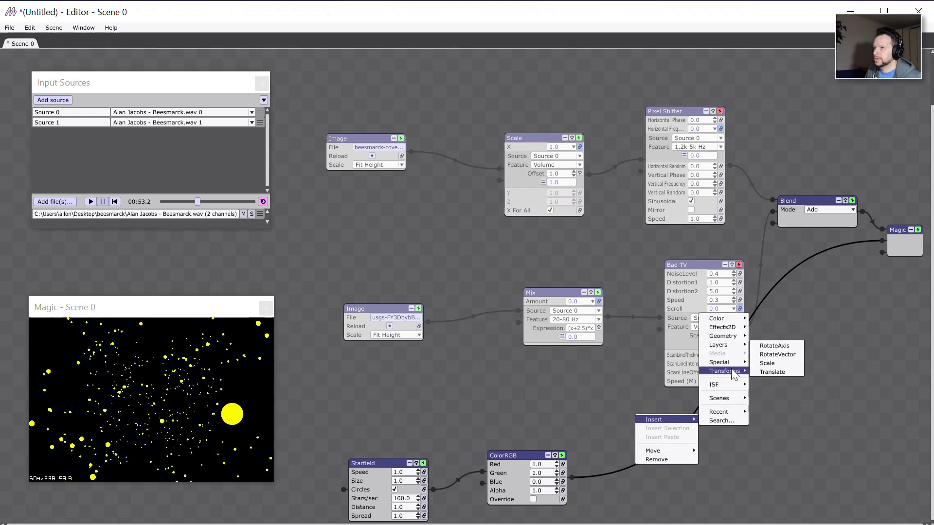
click(772, 372)
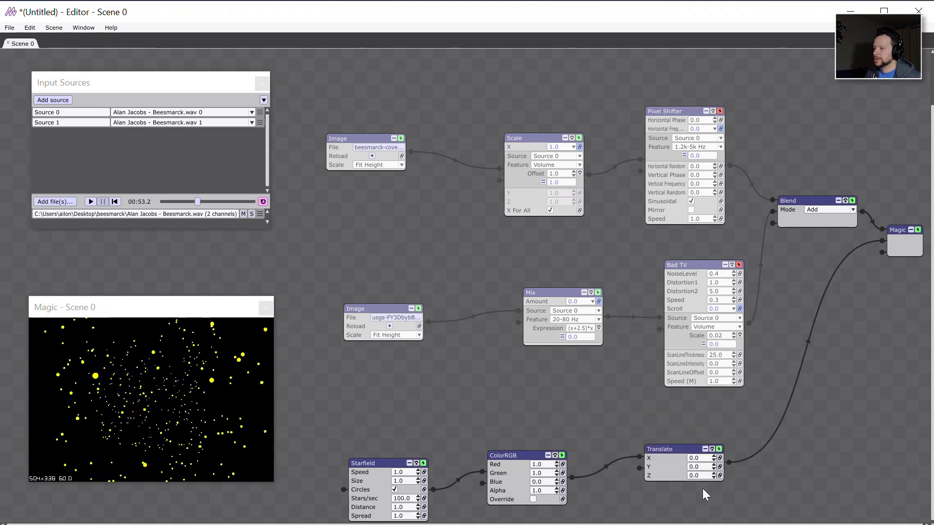
click(697, 475)
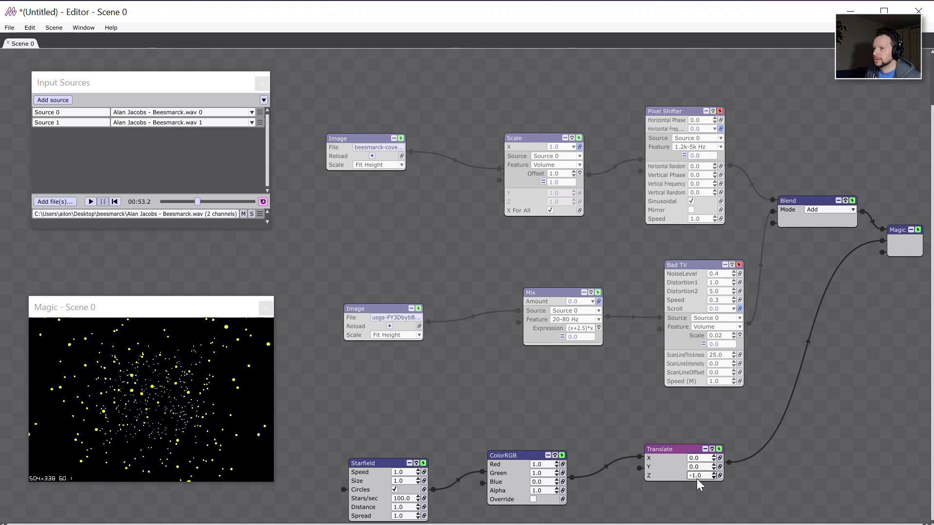
text(-1)
key(Return)
drag(698, 480, 700, 464)
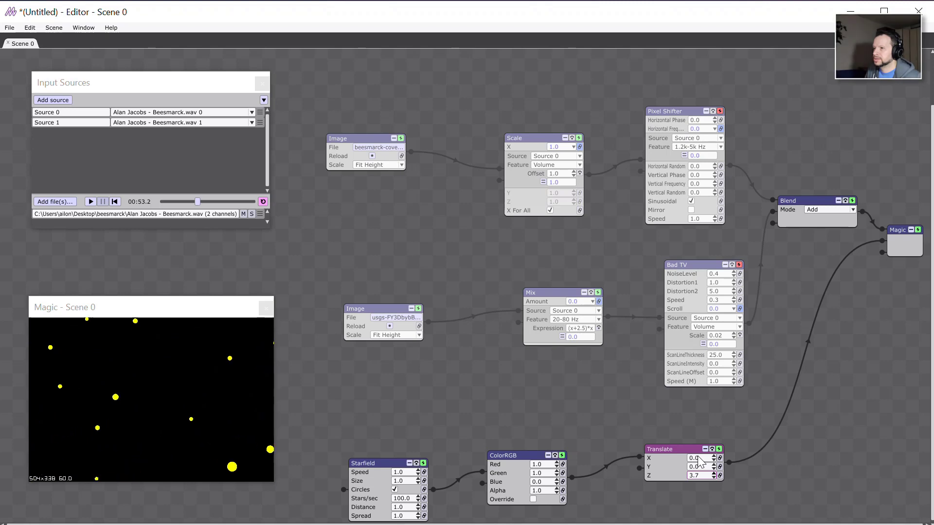
drag(699, 461, 699, 460)
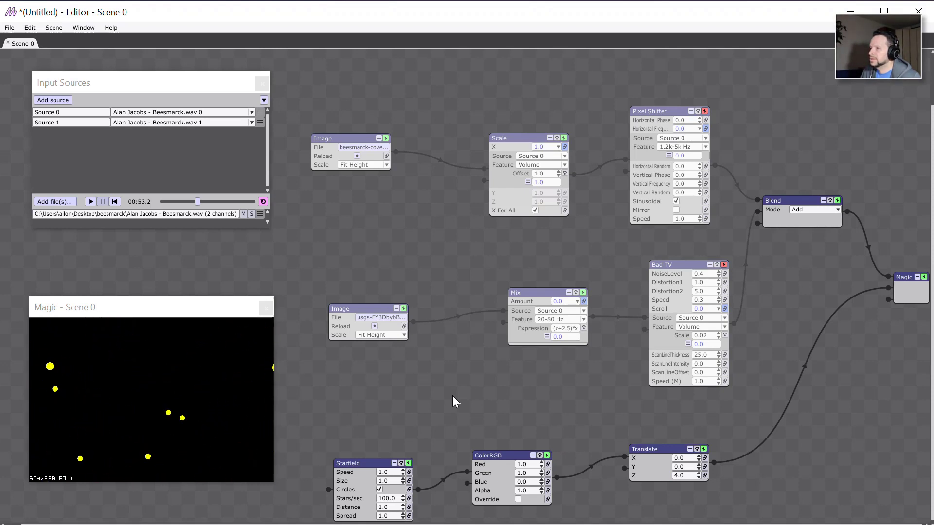
Step: Add an Edge Distort module from the ISF distortion effects and place it between Translate and Magic
right_click(453, 396)
mouse_move(460, 375)
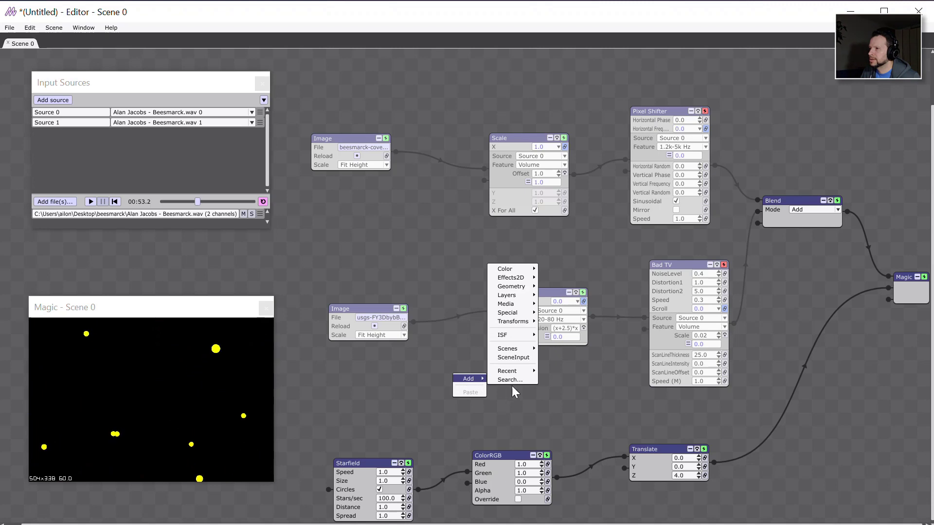
mouse_move(508, 338)
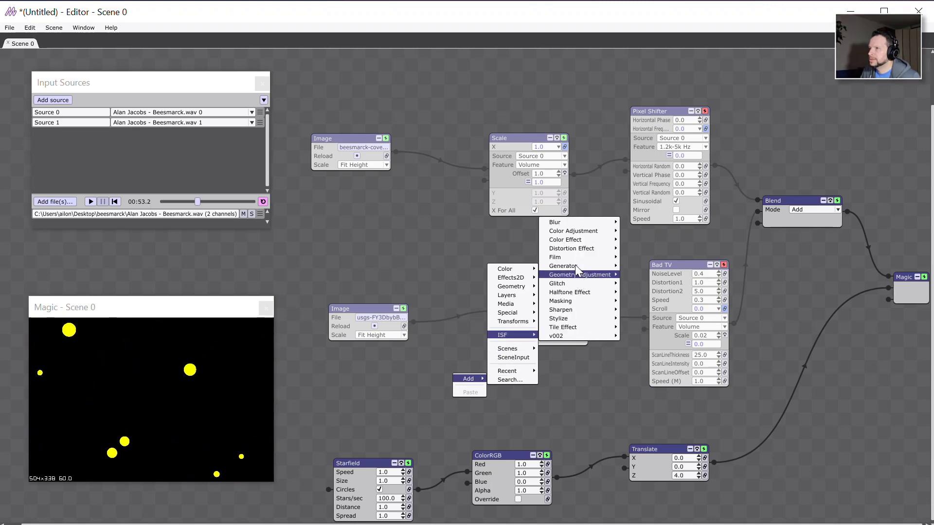
mouse_move(604, 250)
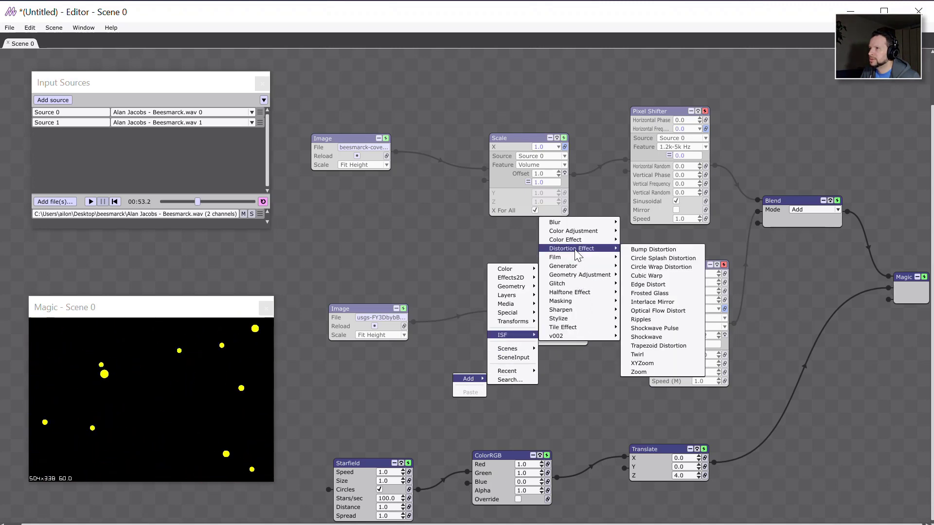
click(655, 283)
drag(500, 401, 850, 409)
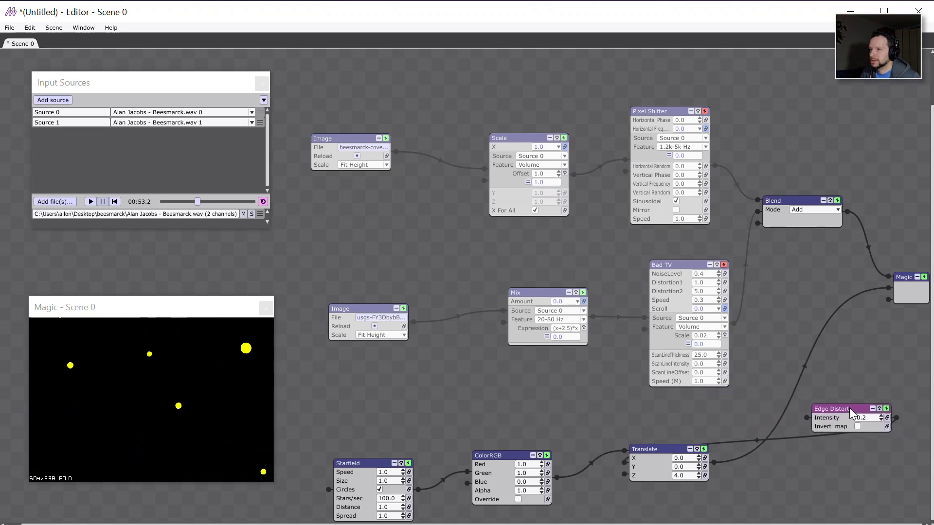
Step: Connect Edge Distort to Magic, reroute Translate's output into Edge Distort, and move Edge Distort closer to Translate
drag(720, 442, 886, 288)
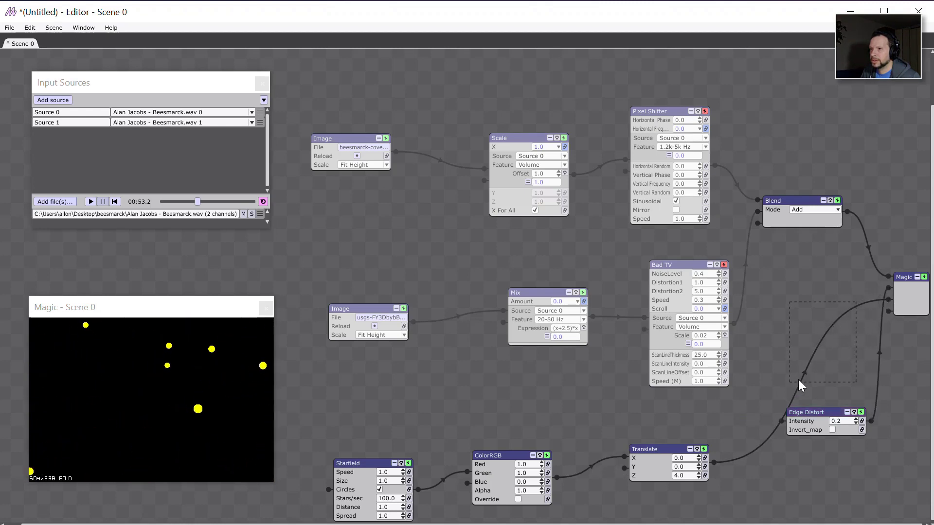
drag(828, 326, 782, 418)
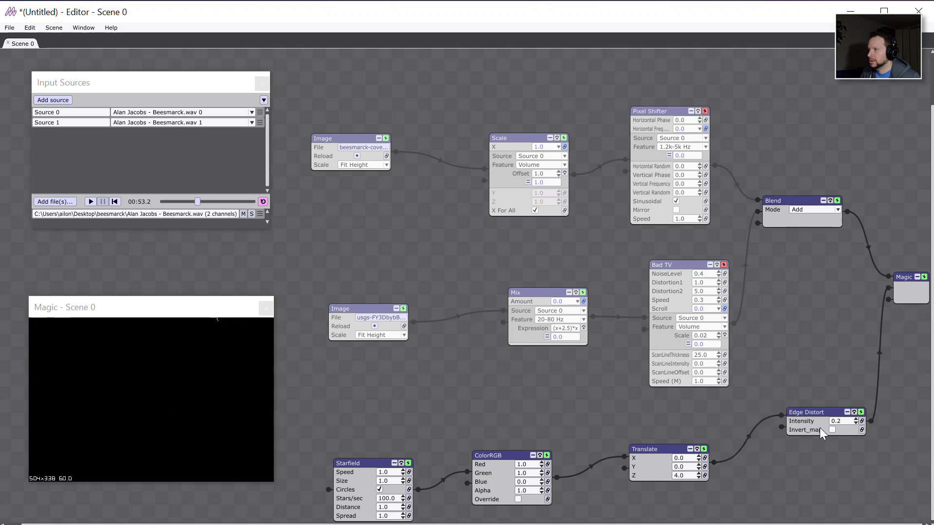
drag(823, 415, 793, 416)
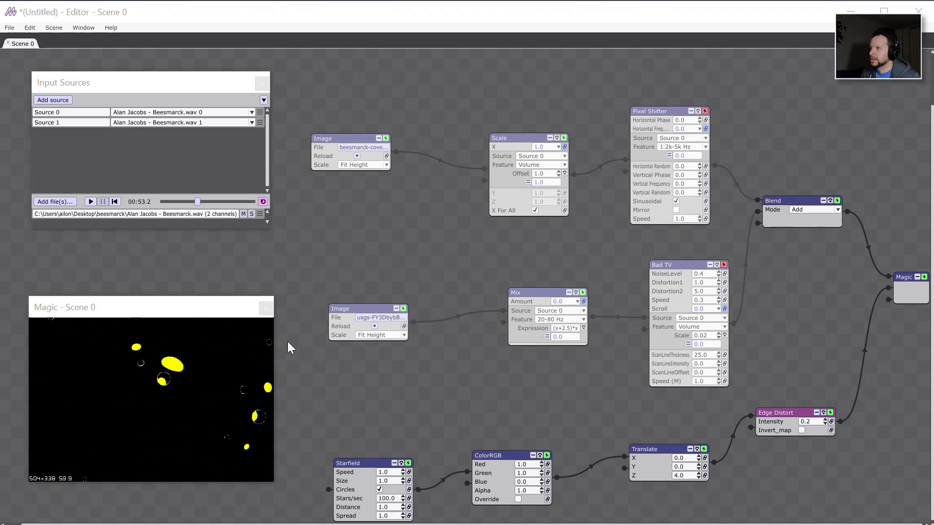
drag(799, 414, 779, 415)
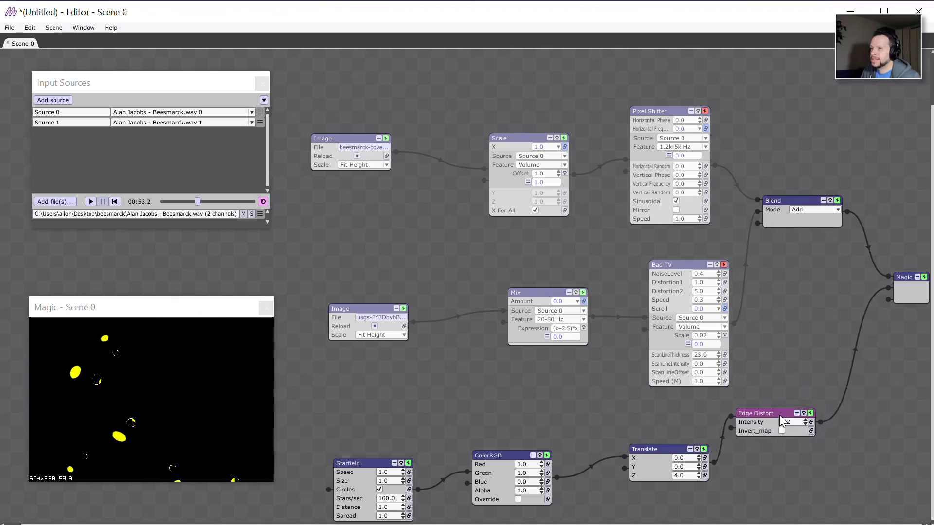
Step: Move the Magic output module farther from Blend and Edge Distort to make room for more modules
right_click(840, 399)
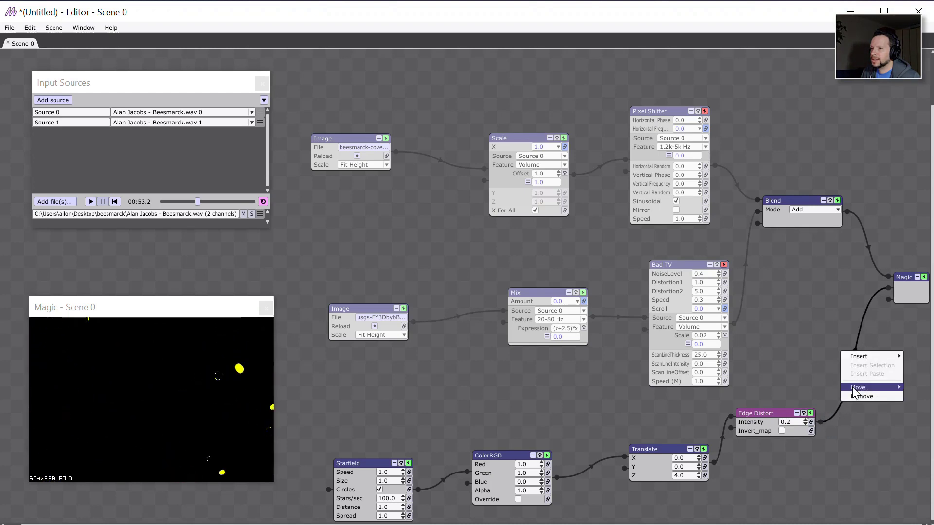
click(827, 360)
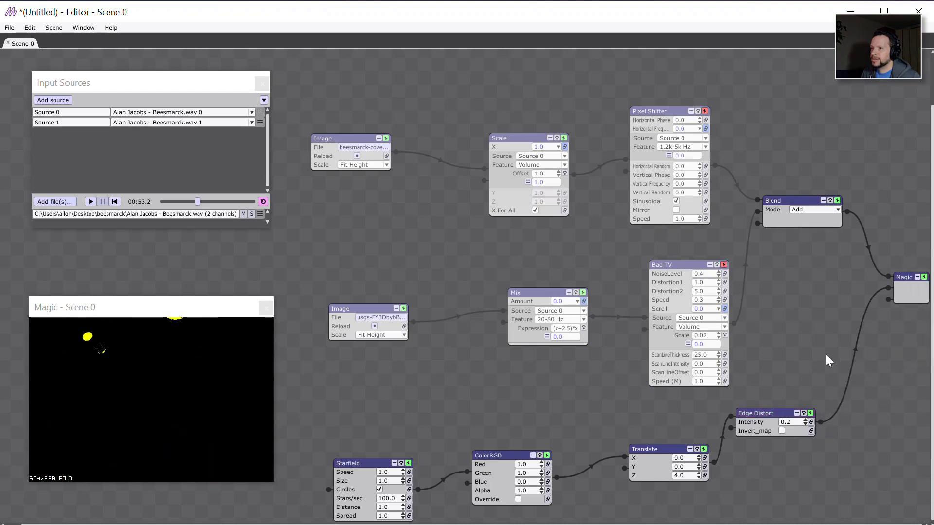
drag(902, 279, 871, 292)
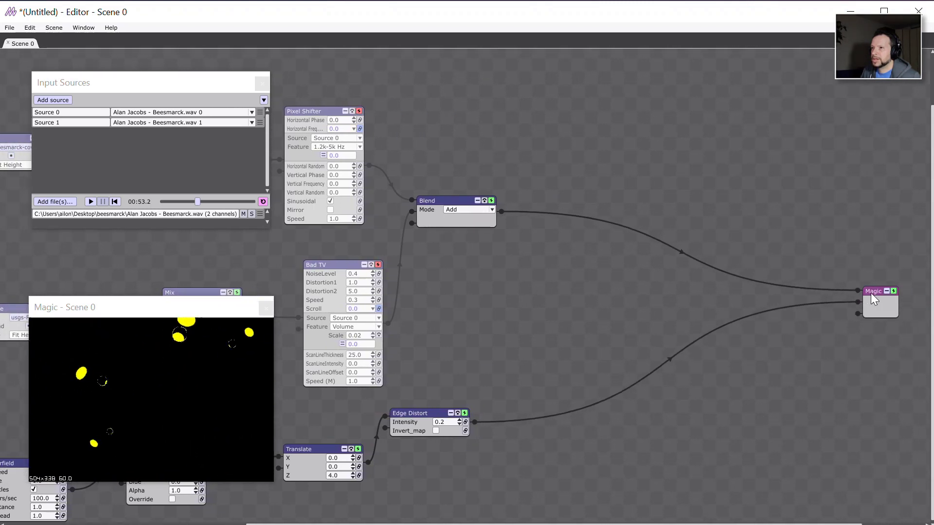
Step: Insert a Mix layer module between Edge Distort and Magic and set its Amount to 0.2
right_click(548, 419)
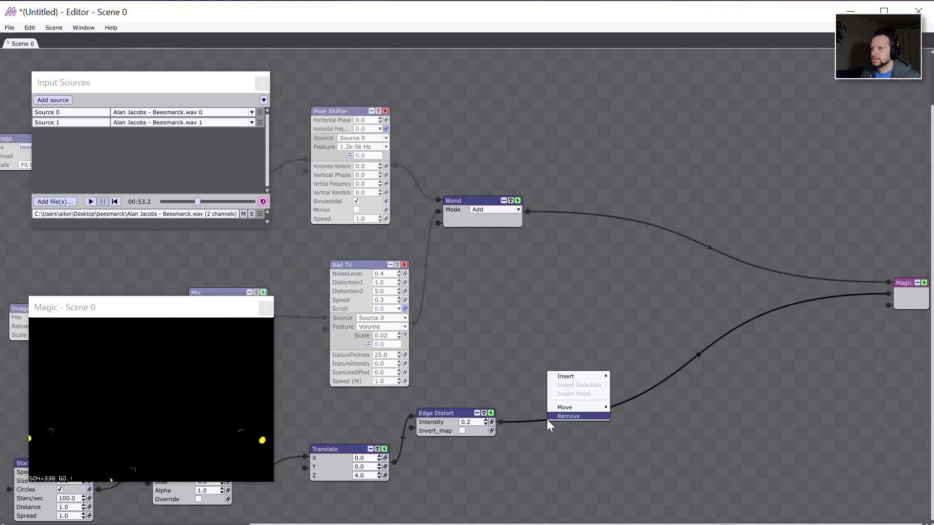
mouse_move(564, 380)
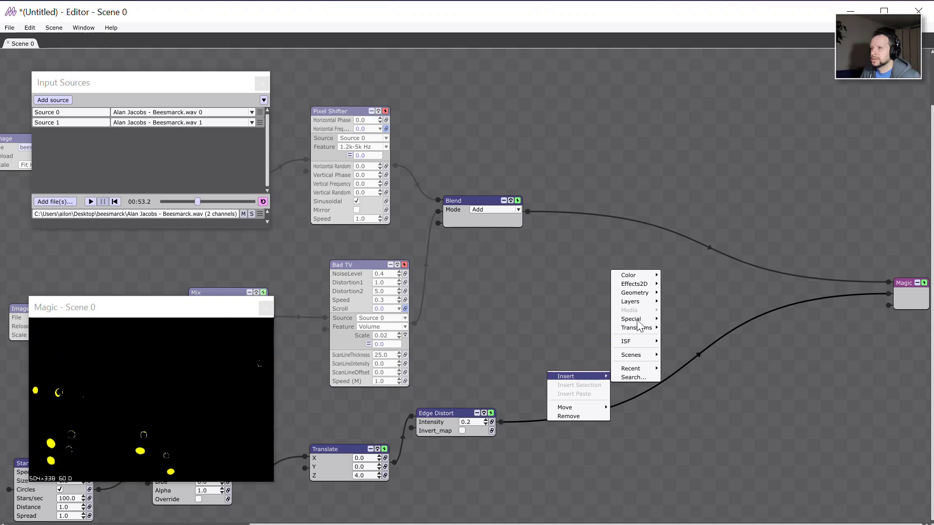
mouse_move(635, 286)
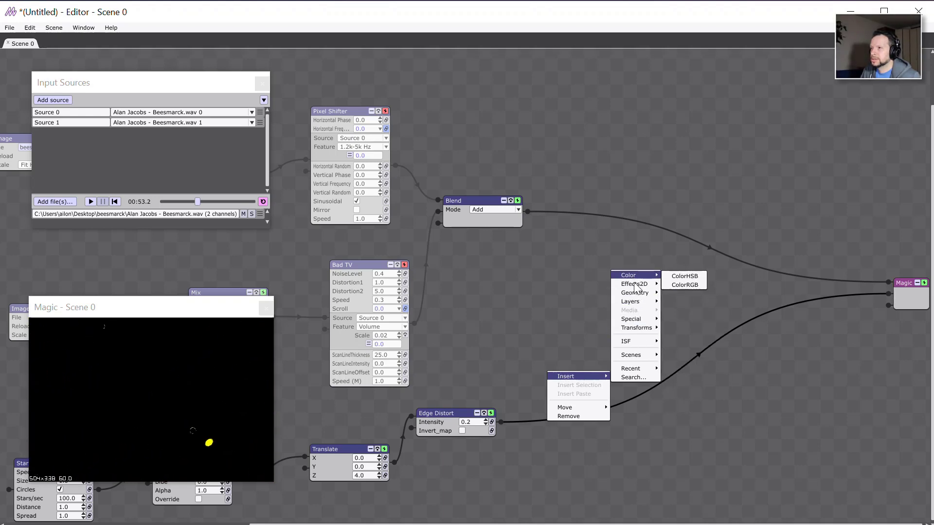
mouse_move(637, 304)
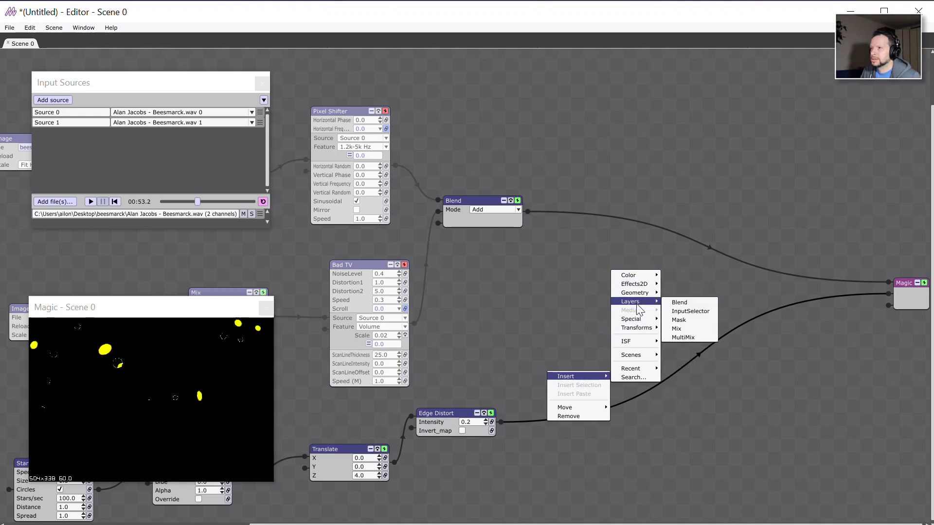
click(681, 329)
drag(596, 411, 594, 379)
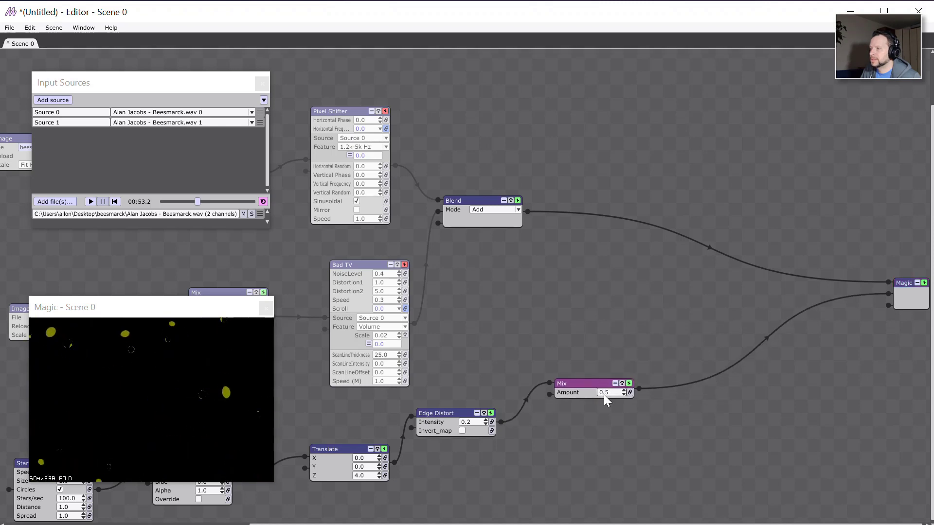
click(623, 395)
click(624, 394)
click(624, 394)
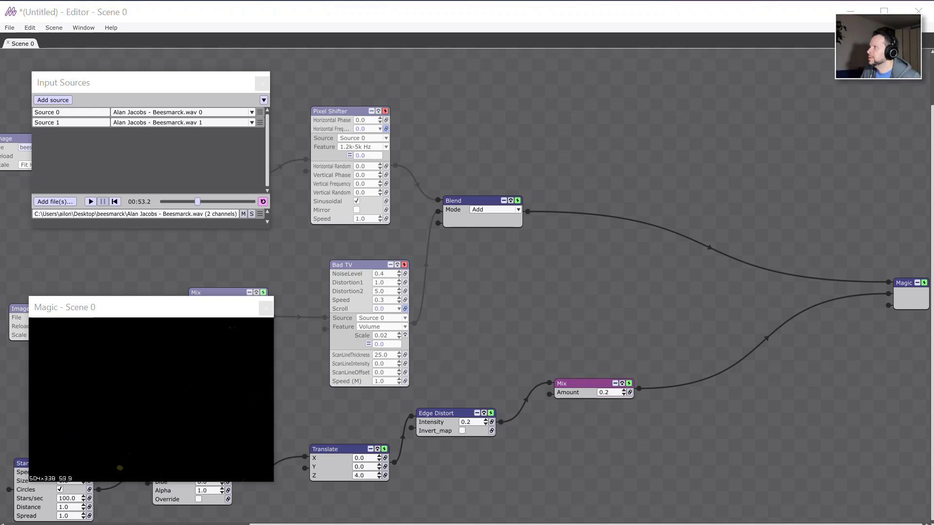
Step: Insert a Bad TV module from the ISF glitch effects between the new Mix module and Magic
right_click(686, 383)
mouse_move(736, 344)
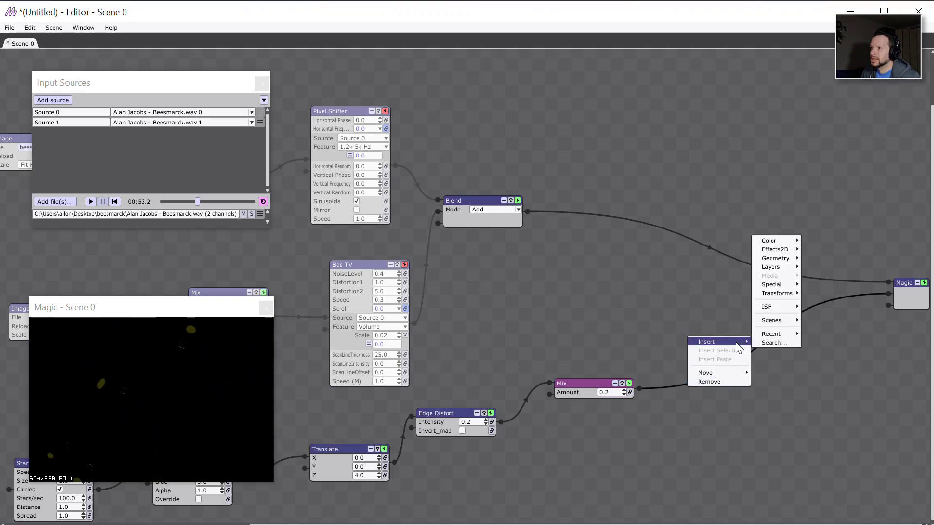
mouse_move(777, 307)
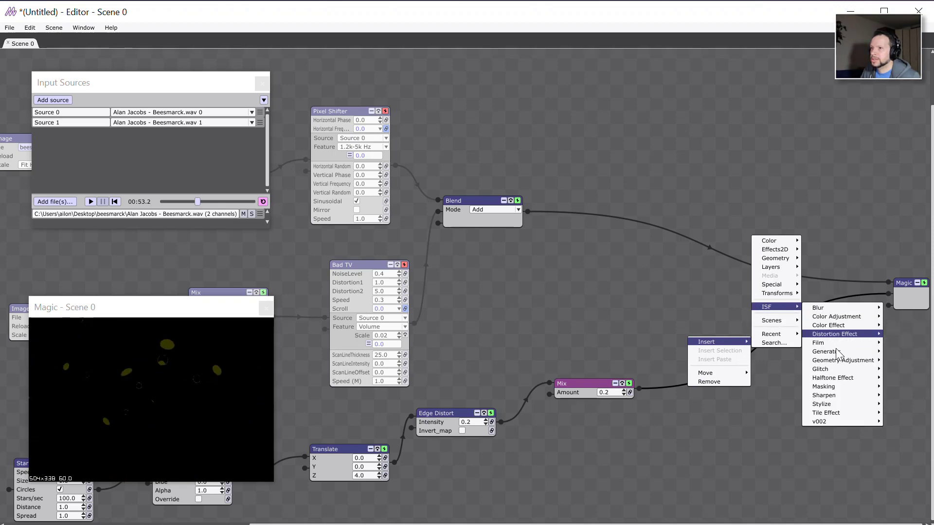
mouse_move(827, 369)
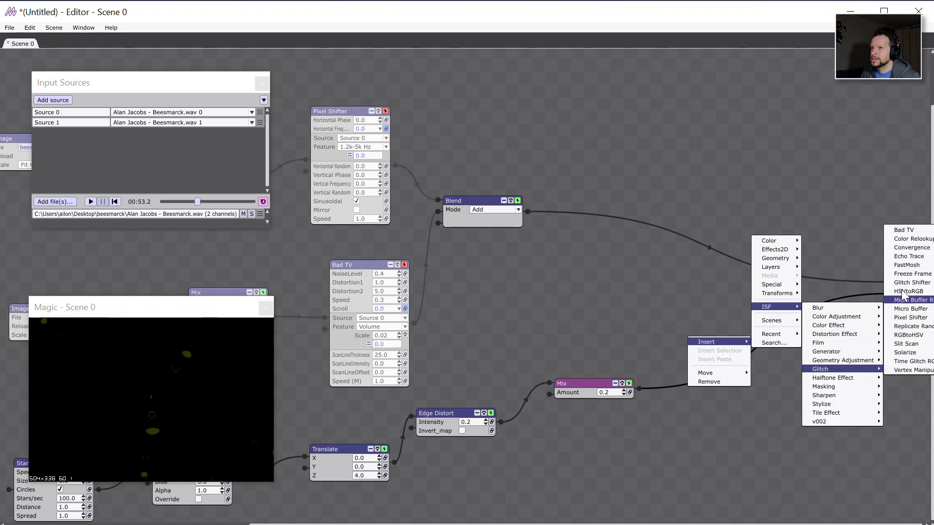
click(903, 230)
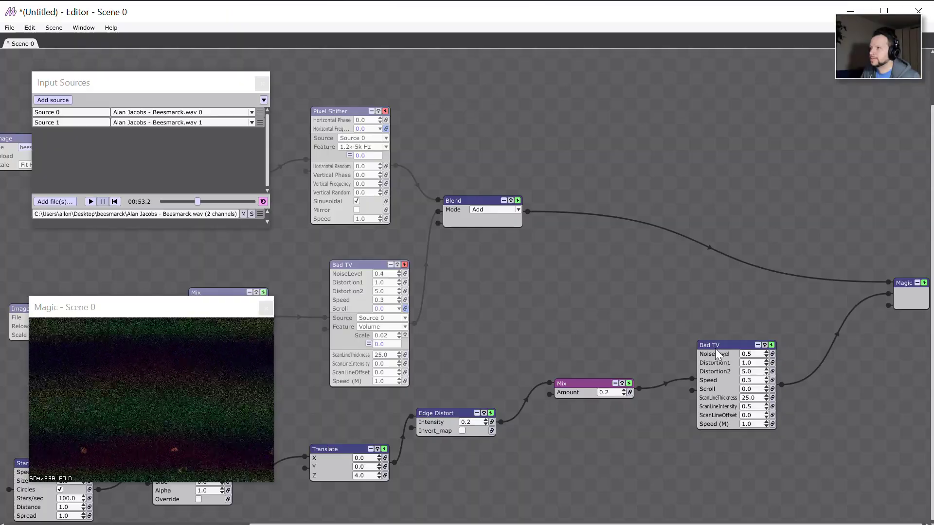
Step: Move the new Bad TV module closer to Mix and set its ScanLineIntensity and NoiseLevel to 0.0
drag(715, 349, 687, 337)
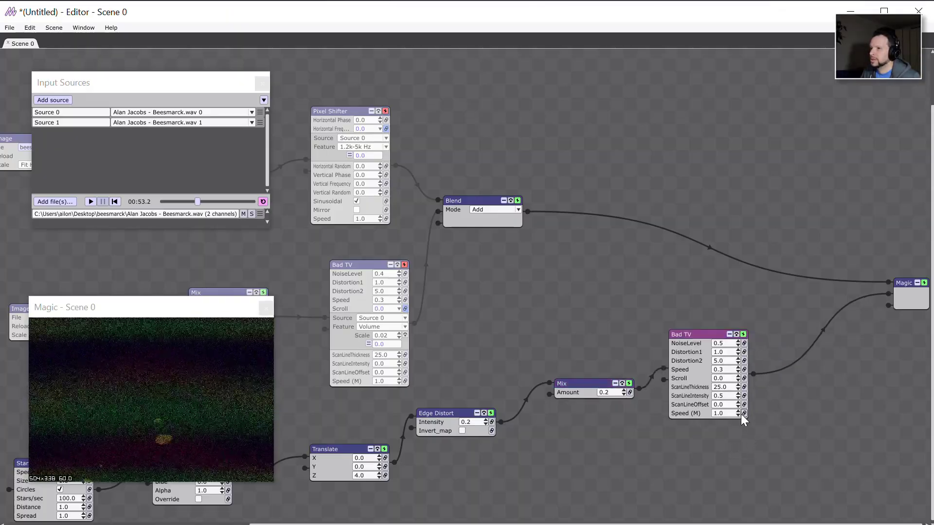
click(738, 398)
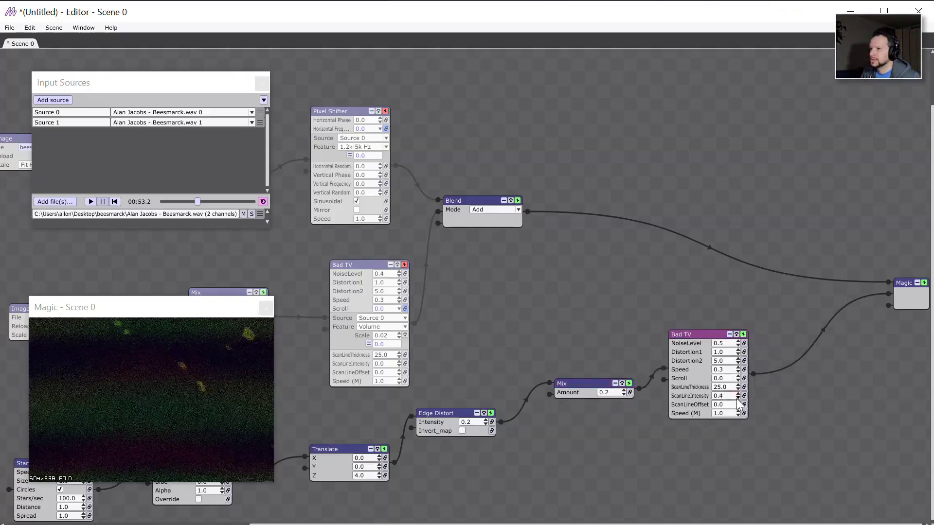
click(738, 398)
click(738, 398)
click(738, 398)
click(737, 397)
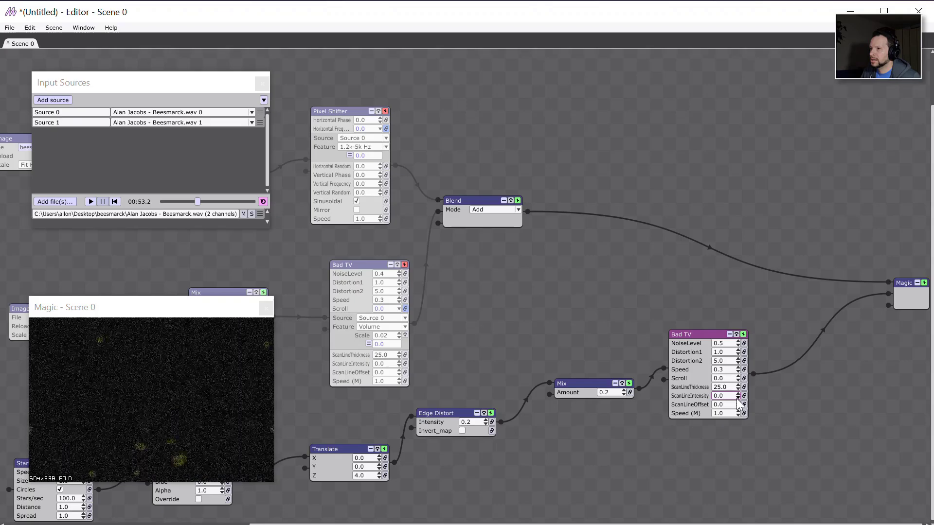
click(738, 346)
click(737, 346)
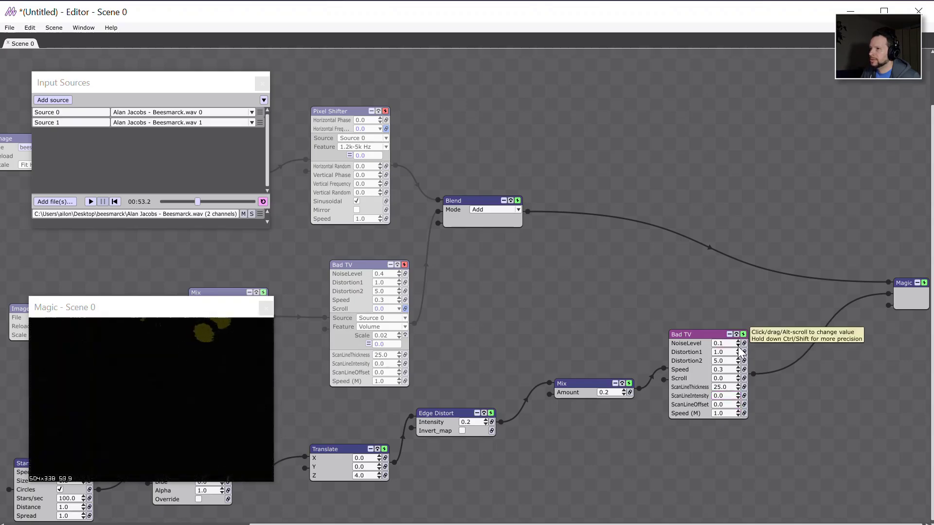
click(738, 346)
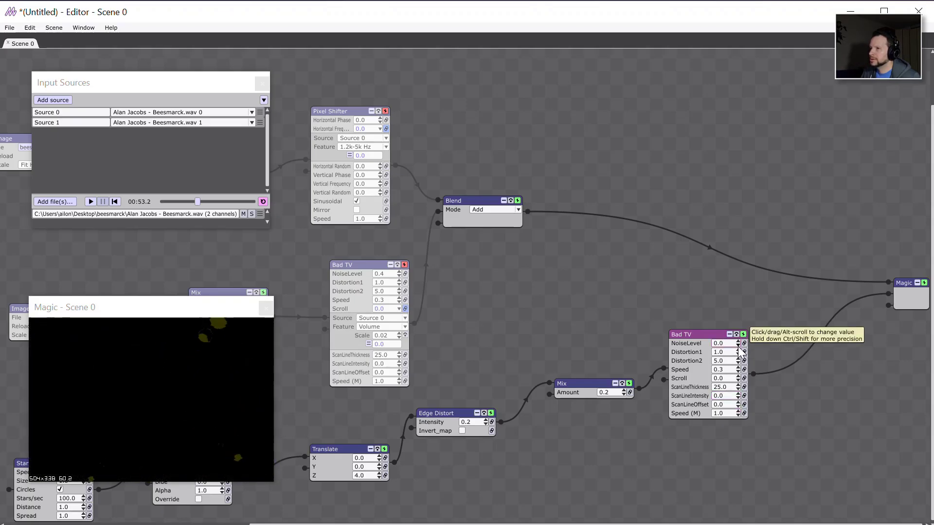
Step: Drive the new Bad TV's Scroll from Source 0's Volume with a Scale modifier of 0.02, and briefly play the audio to preview it
click(743, 378)
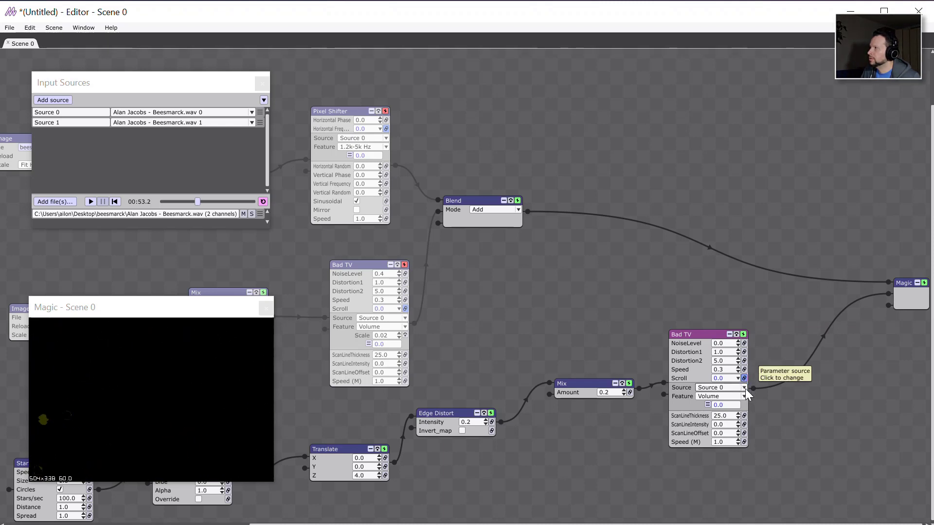
click(708, 405)
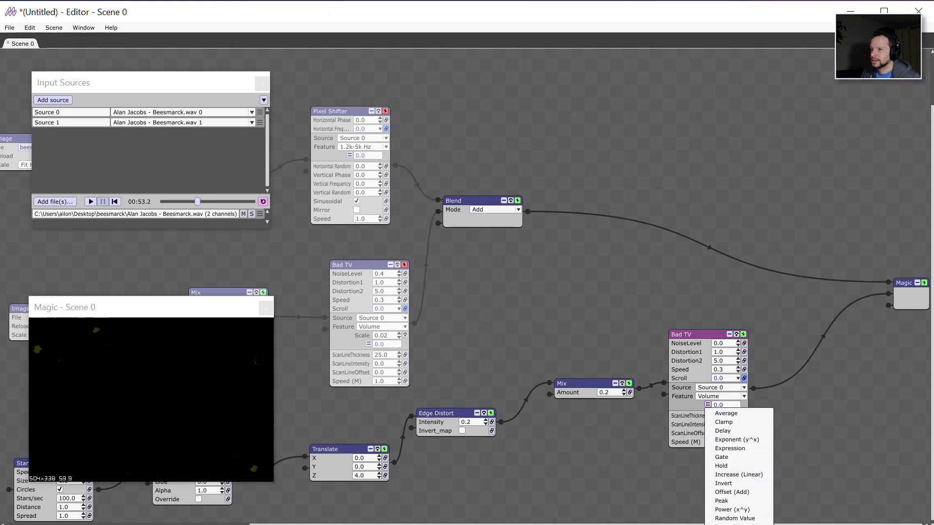
click(732, 524)
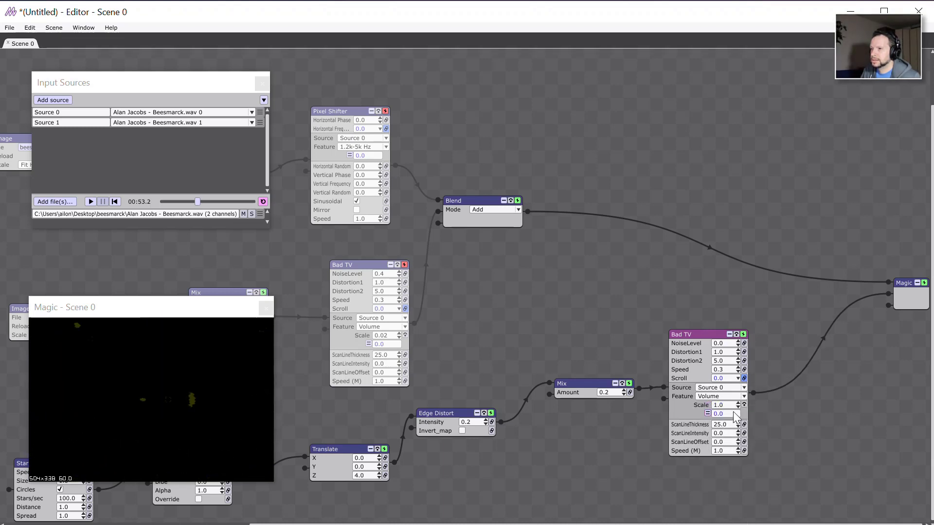
click(731, 406)
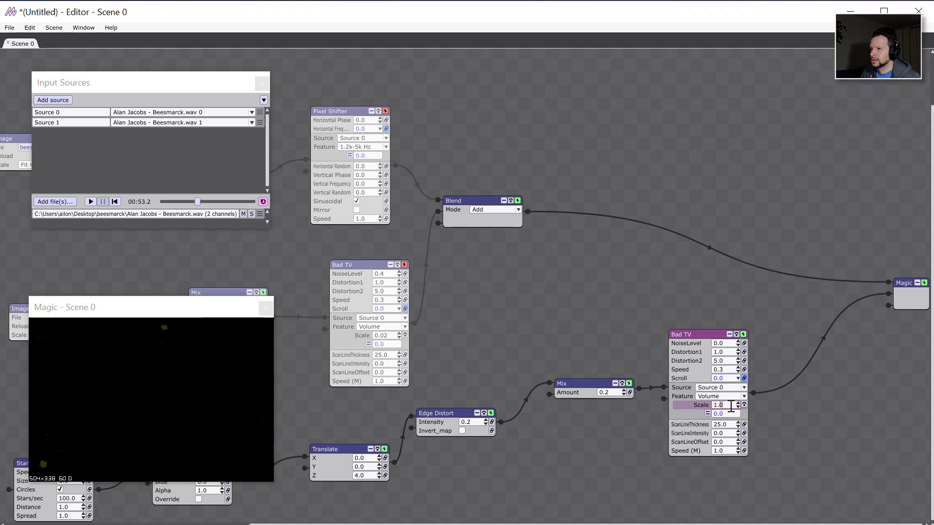
key(BackSpace)
key(BackSpace)
key(BackSpace)
text(0)
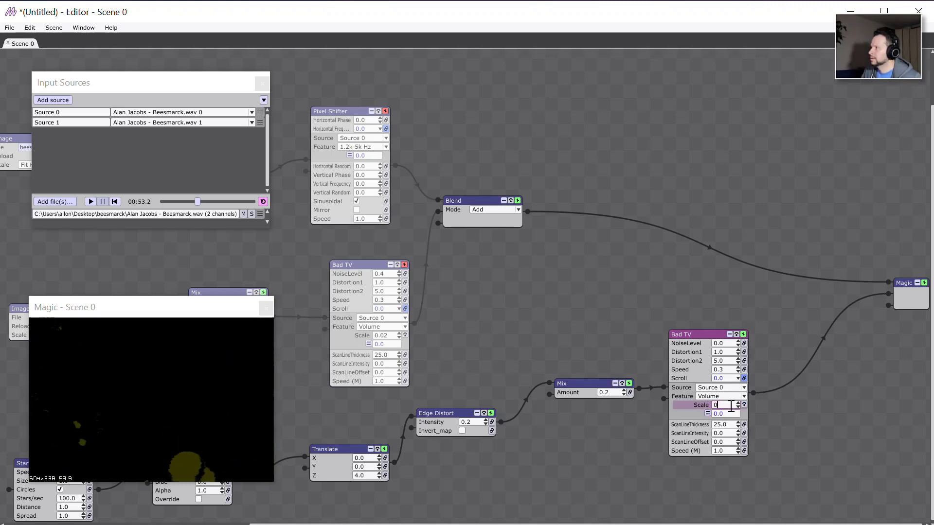
text(.02)
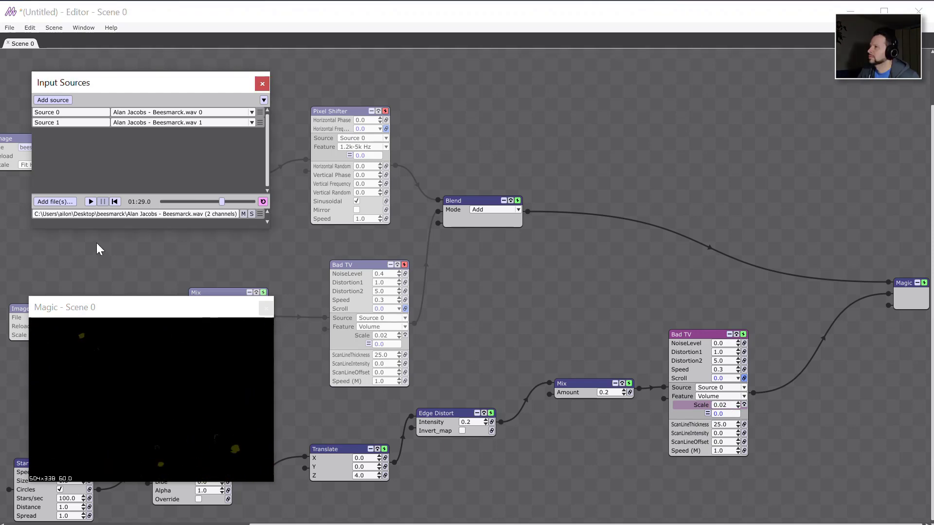
click(90, 202)
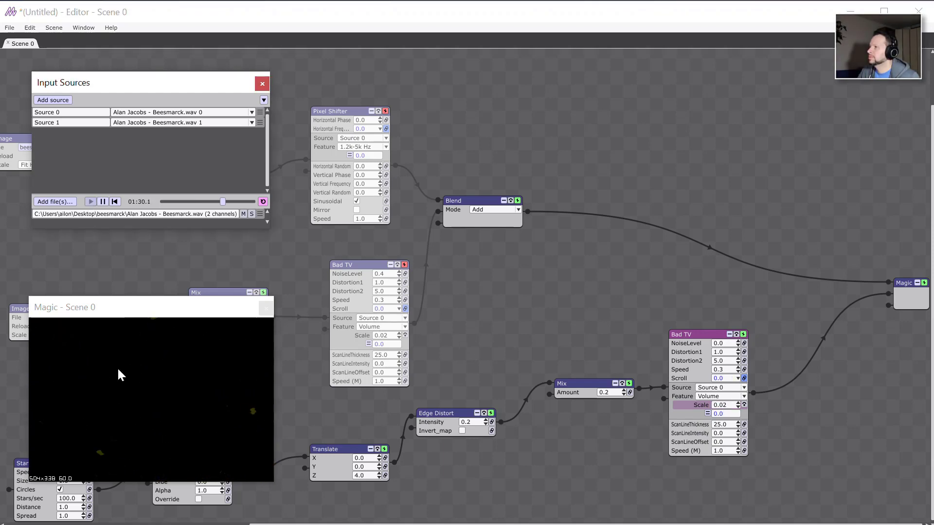
click(102, 203)
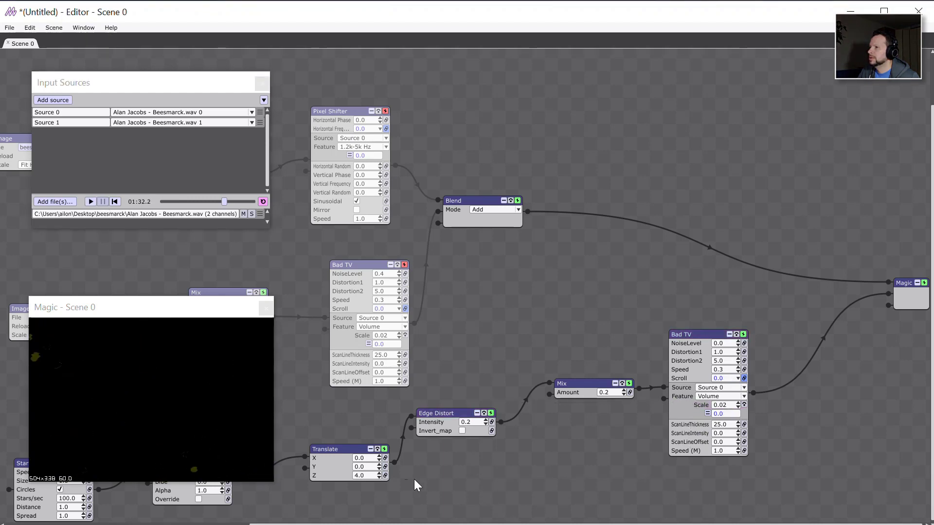
Step: Move the Starfield module up below the bee Image, link its Speed to Source 0's Volume, and start audio playback
drag(319, 524, 73, 523)
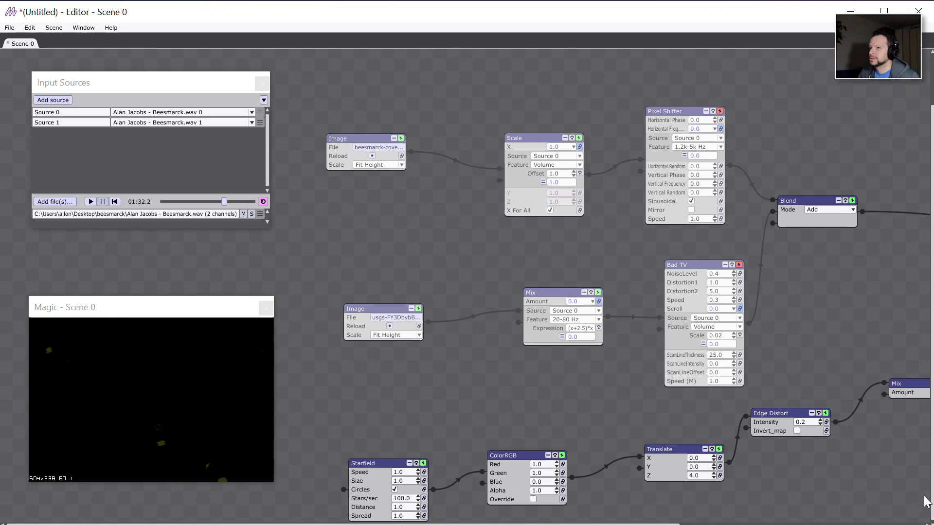
drag(387, 462, 364, 375)
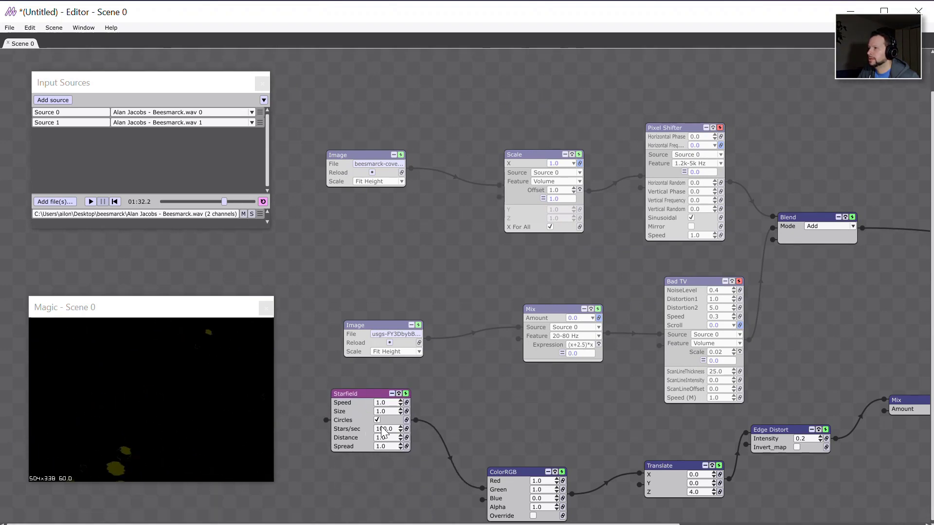
click(407, 403)
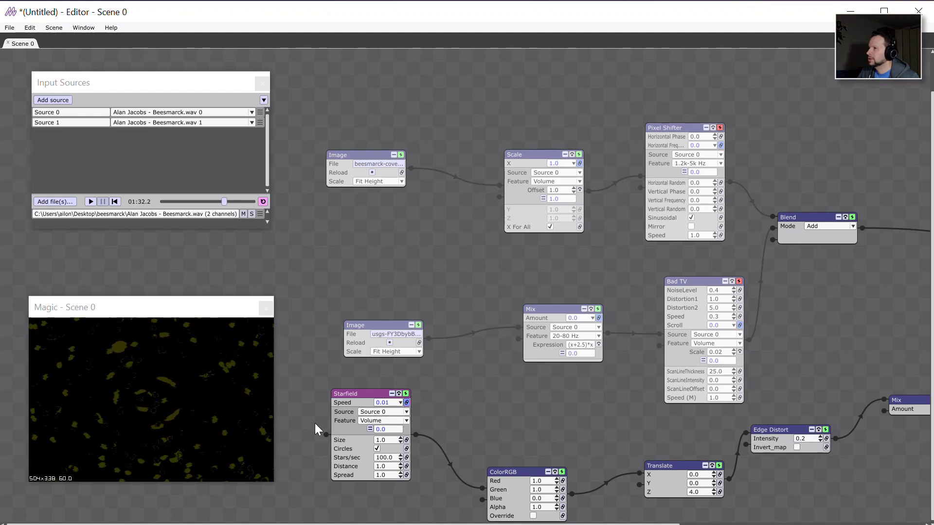
click(90, 202)
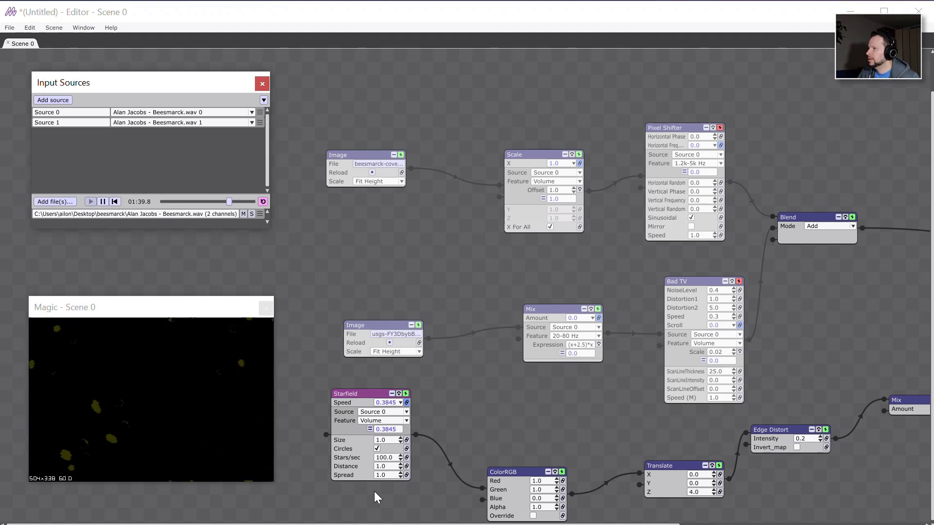
Step: Link Starfield's Distance to Source 0's Volume with the expression x+0.5, and preview it from an earlier part of the track
click(407, 467)
drag(363, 389, 358, 367)
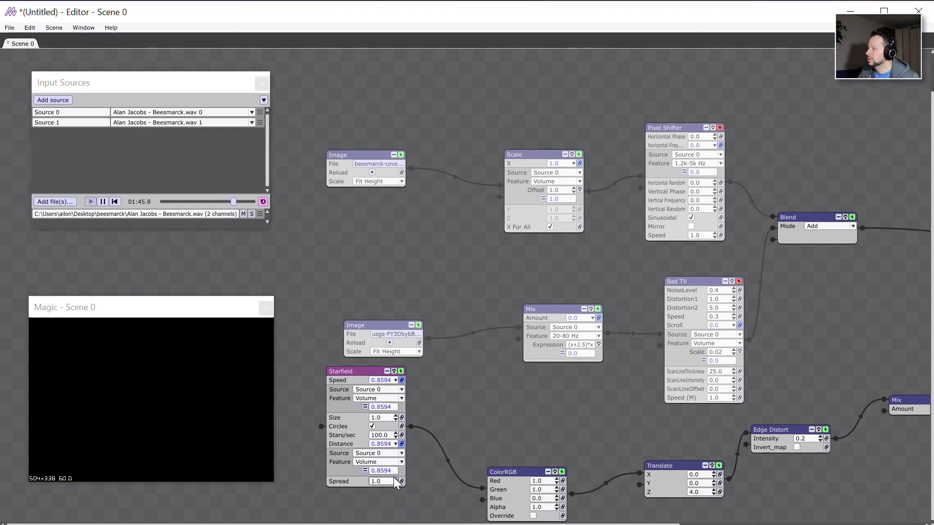
click(365, 471)
click(387, 514)
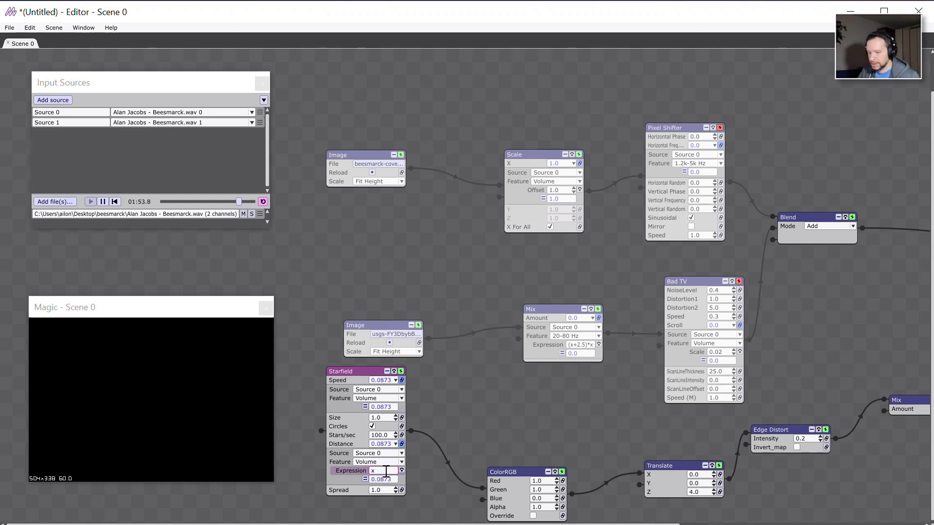
text(0)
key(BackSpace)
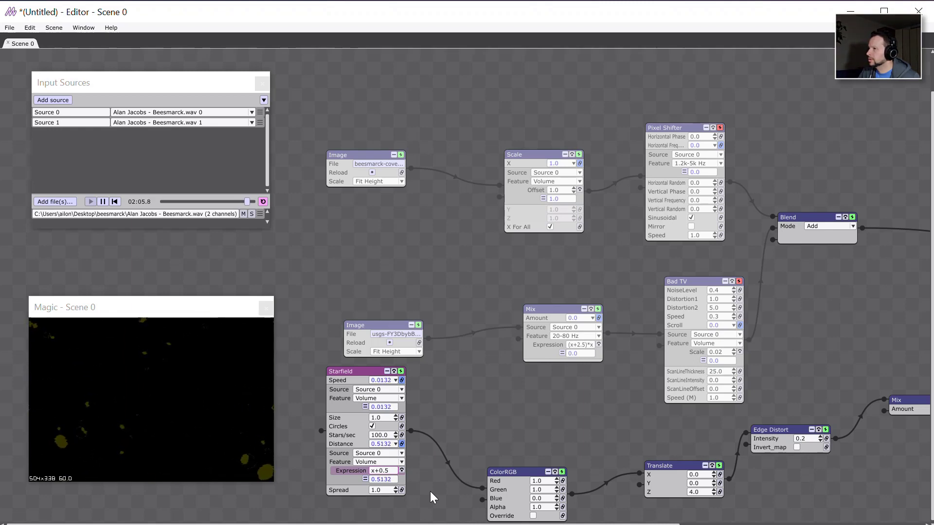
click(191, 201)
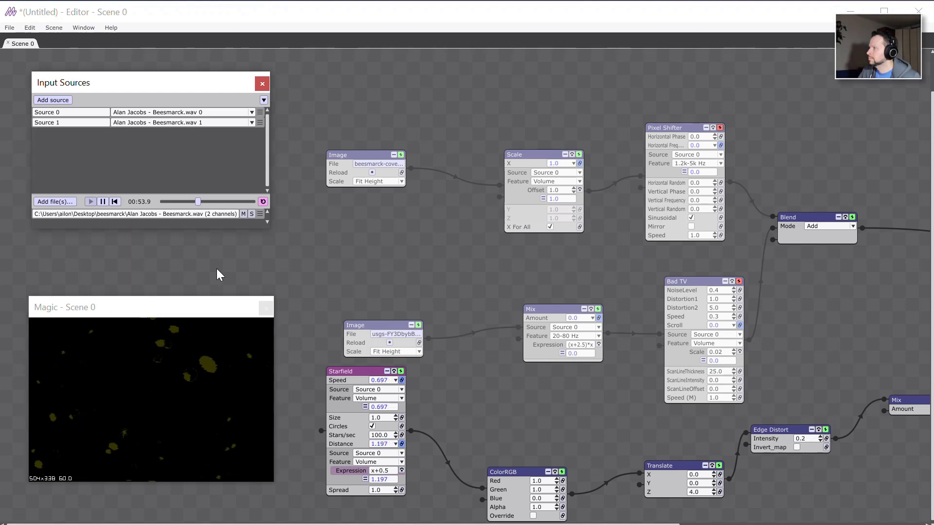
click(103, 202)
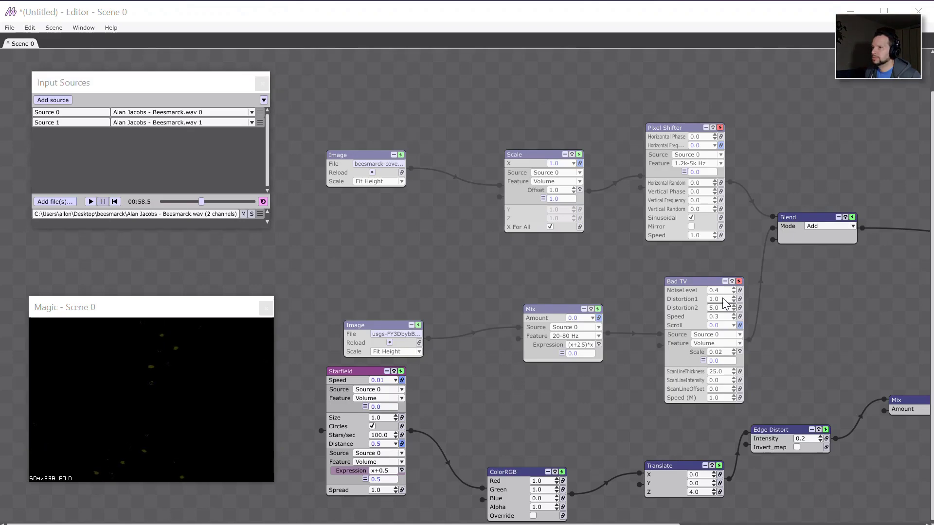
Step: Reactivate the background's Bad TV and the Pixel Shifter modules and play the audio with all layers
click(739, 281)
click(720, 128)
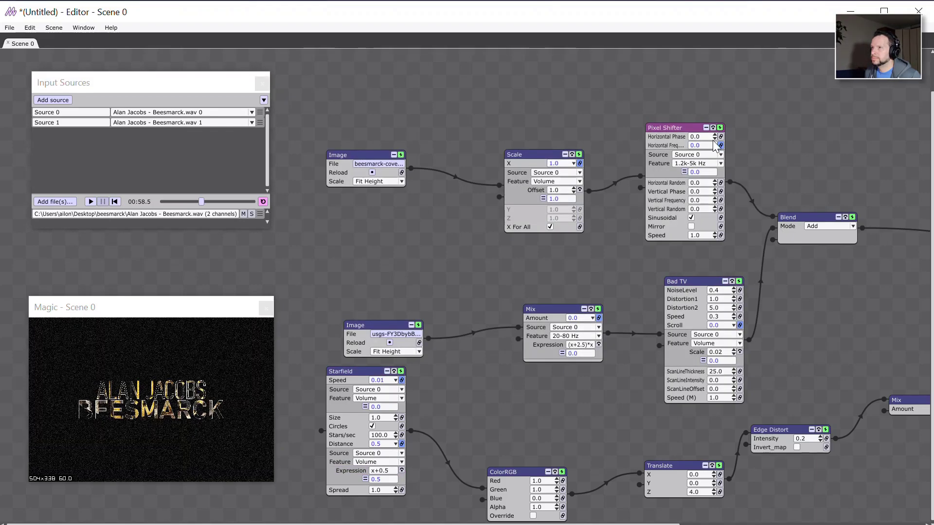
click(93, 201)
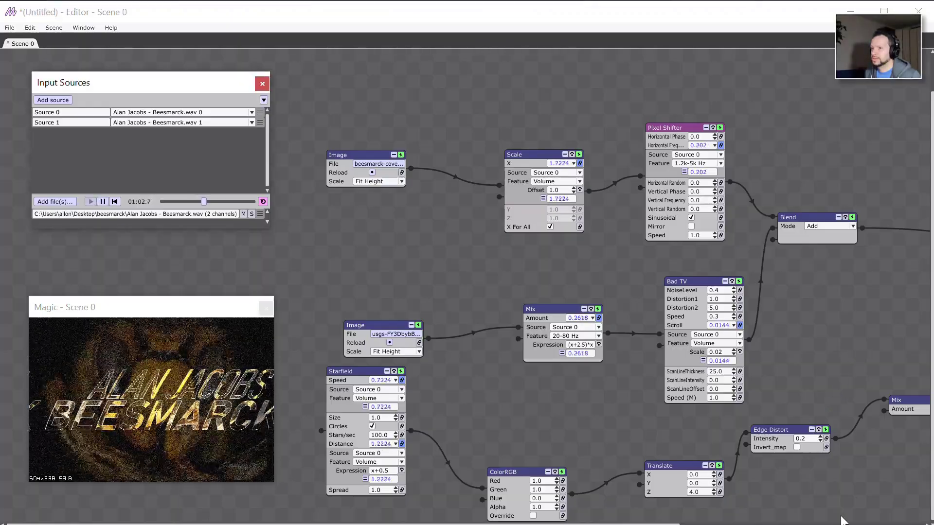
Step: Insert a second Blend module in Add mode between the first Blend and Magic, and reroute the starfield Bad TV's output into it
drag(341, 524, 584, 524)
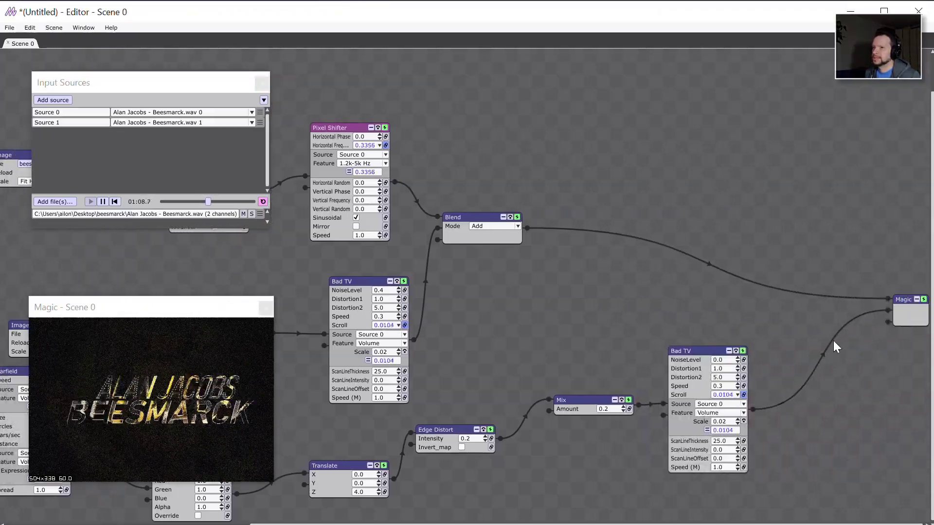
right_click(808, 295)
mouse_move(817, 298)
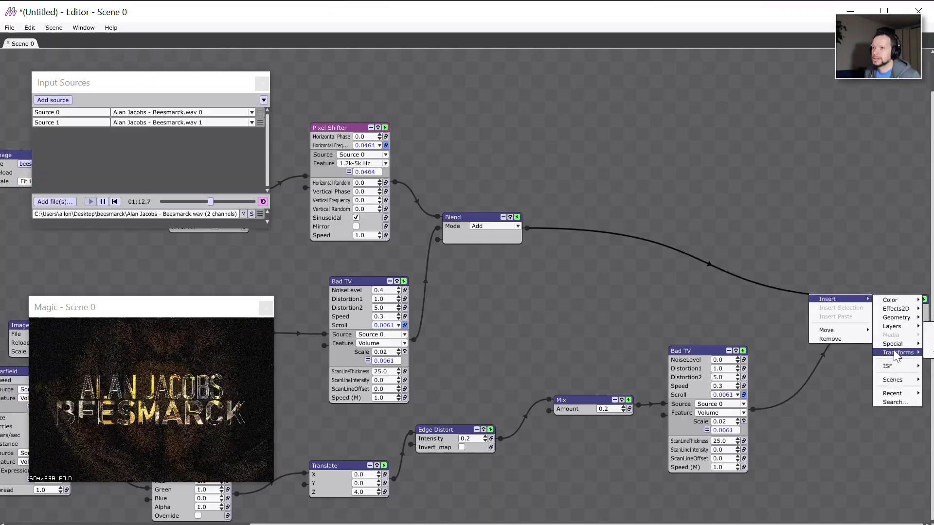
click(679, 253)
mouse_move(706, 259)
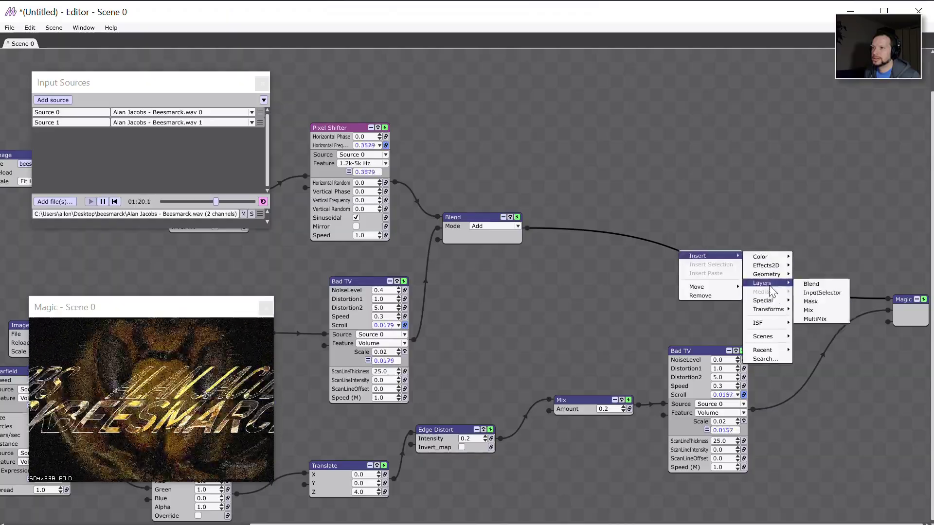
click(811, 284)
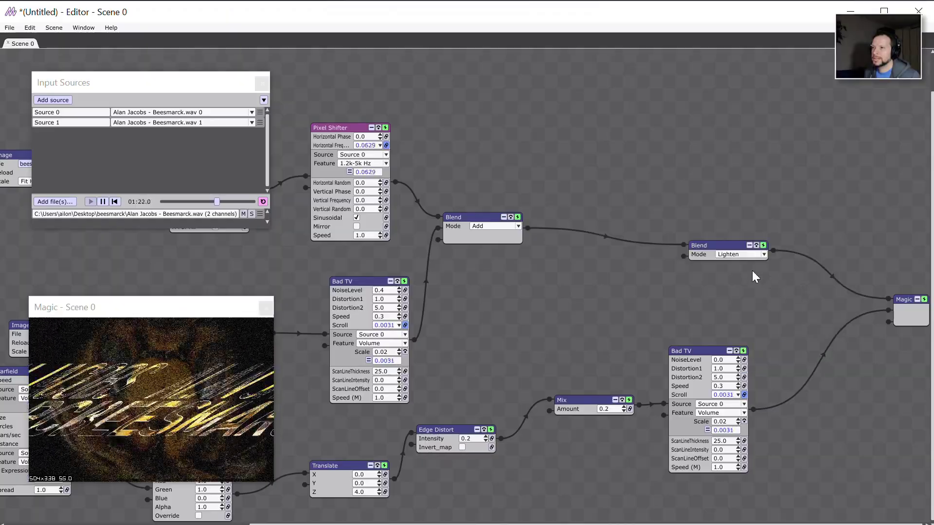
click(739, 256)
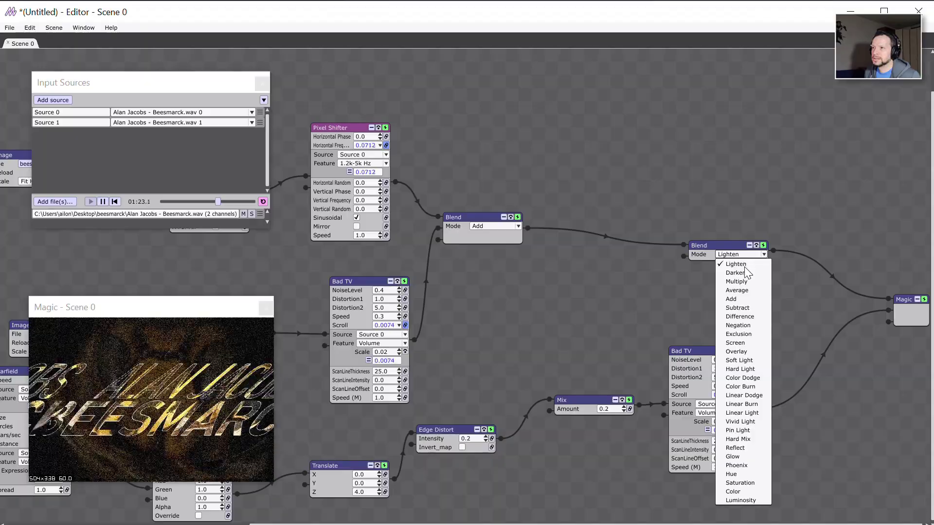
click(747, 296)
drag(855, 318, 775, 231)
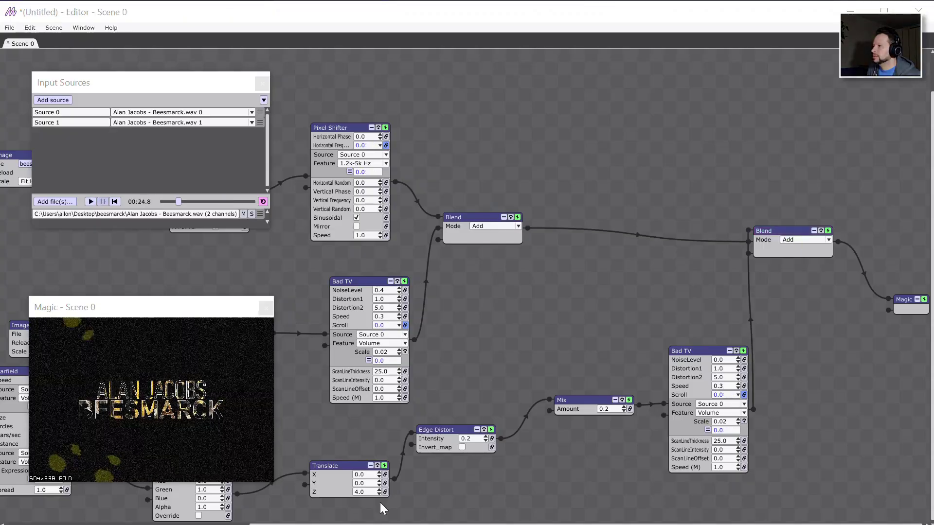
Step: Set Edge Distort's Intensity to 2.0, play the audio, and raise the Intensity to 2.5 during playback
click(471, 440)
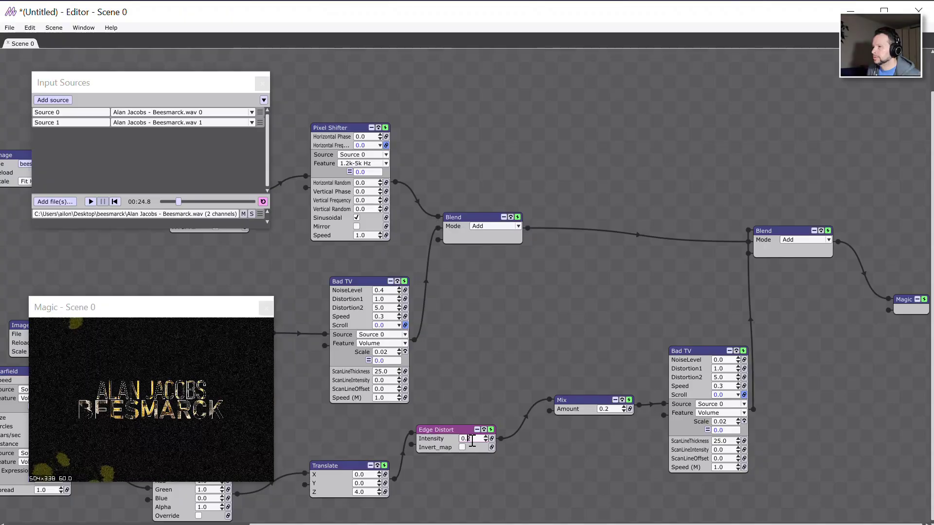
key(BackSpace)
key(BackSpace)
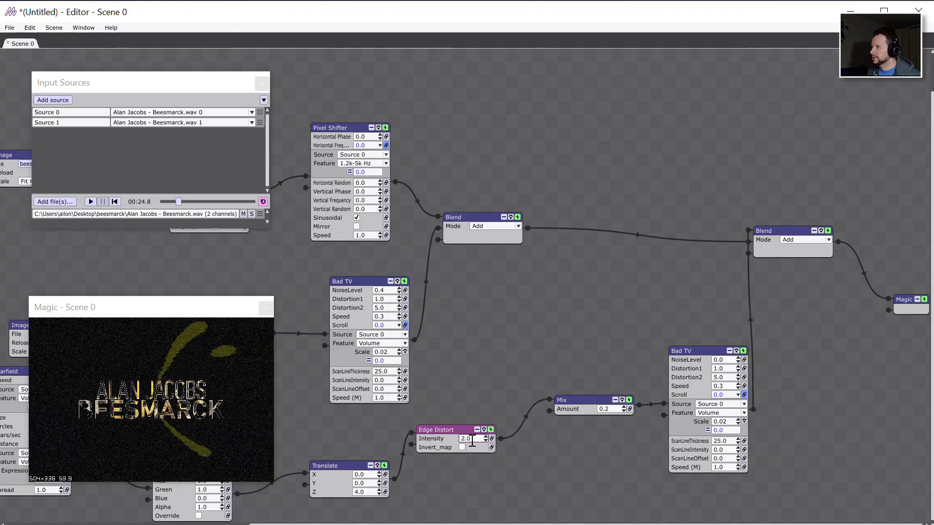
key(Return)
click(91, 202)
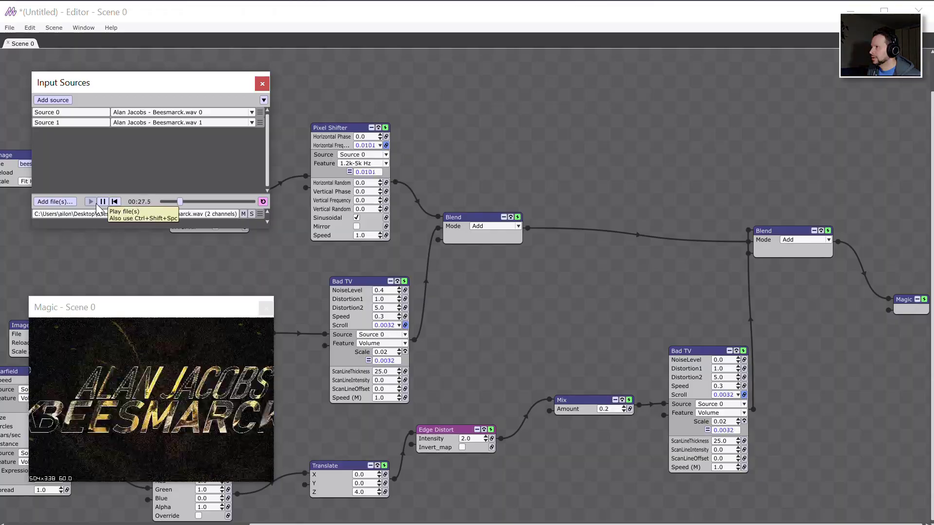
click(484, 437)
click(485, 437)
click(485, 437)
click(485, 437)
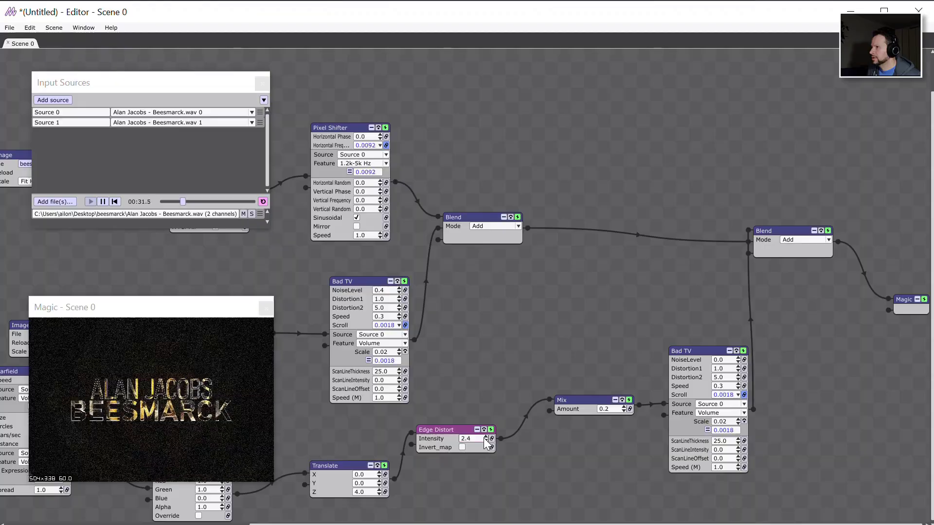
click(485, 437)
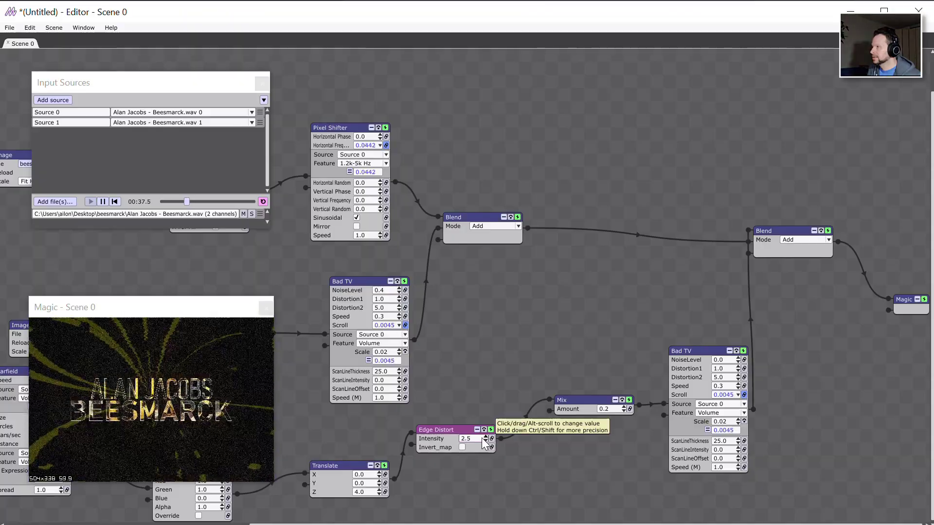
Step: Pause the audio, add an Image module below the Edge Distort chain, and load usgs-R_W86FHa-Sk-unsplash.jpg into it
click(103, 202)
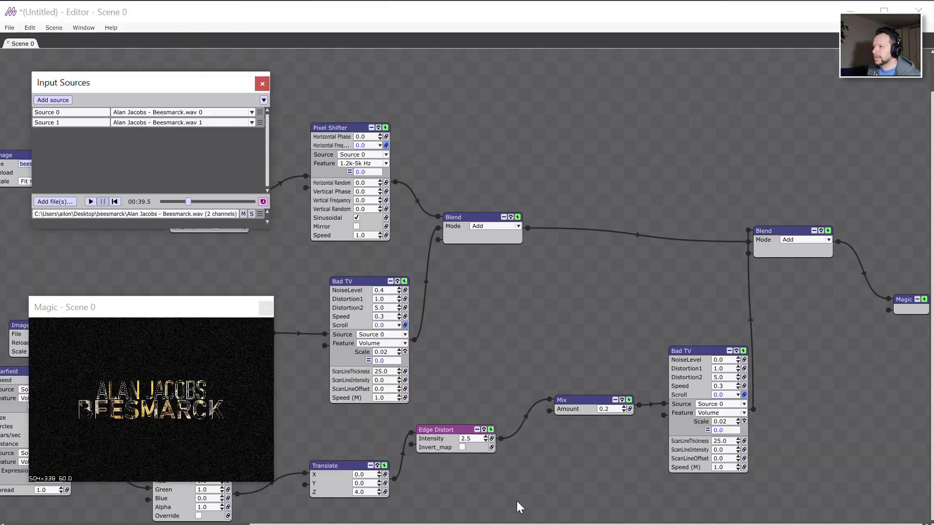
click(482, 496)
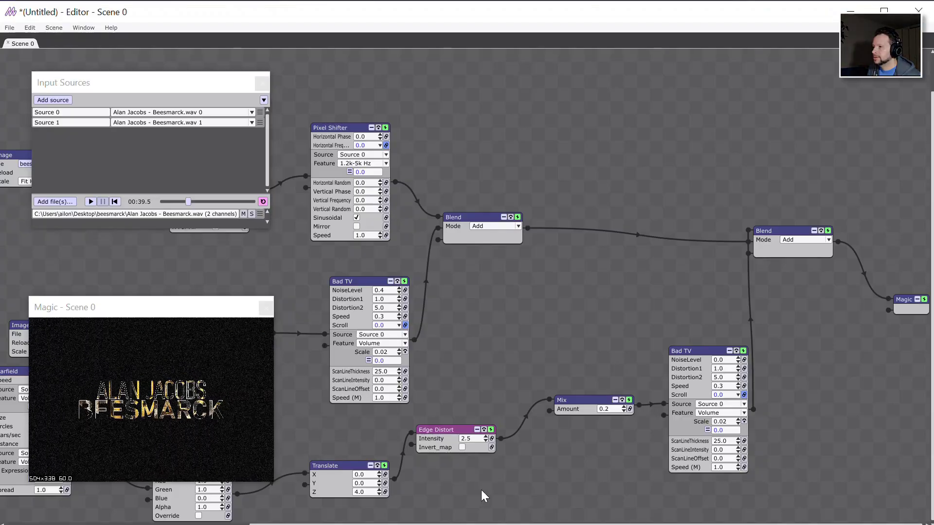
right_click(481, 491)
mouse_move(486, 473)
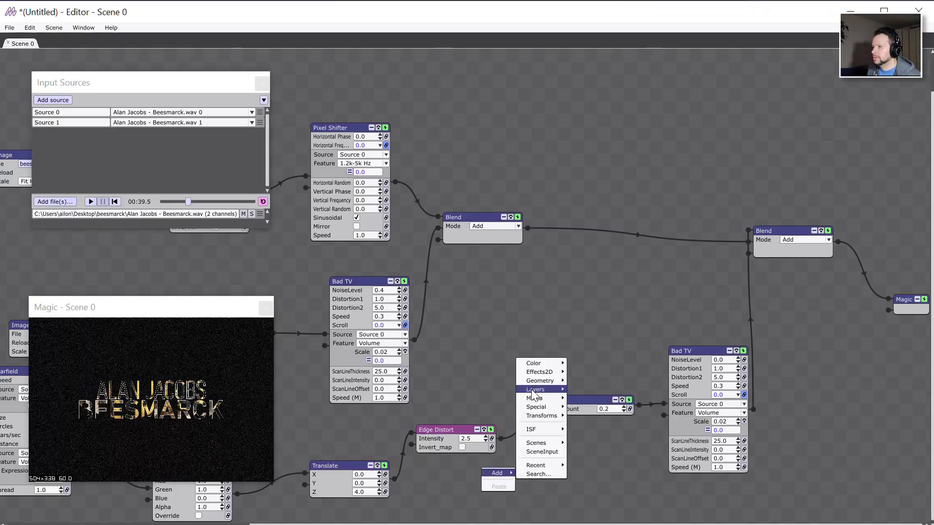
mouse_move(534, 397)
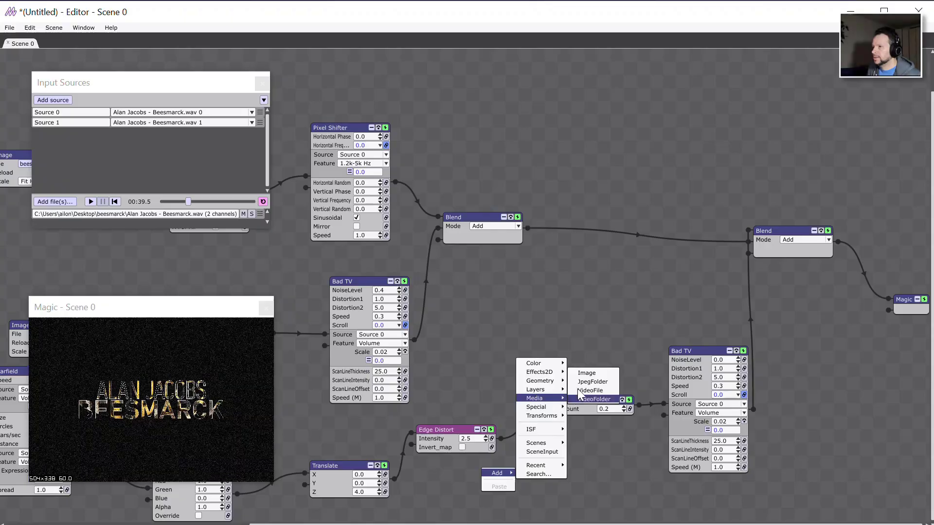
click(586, 373)
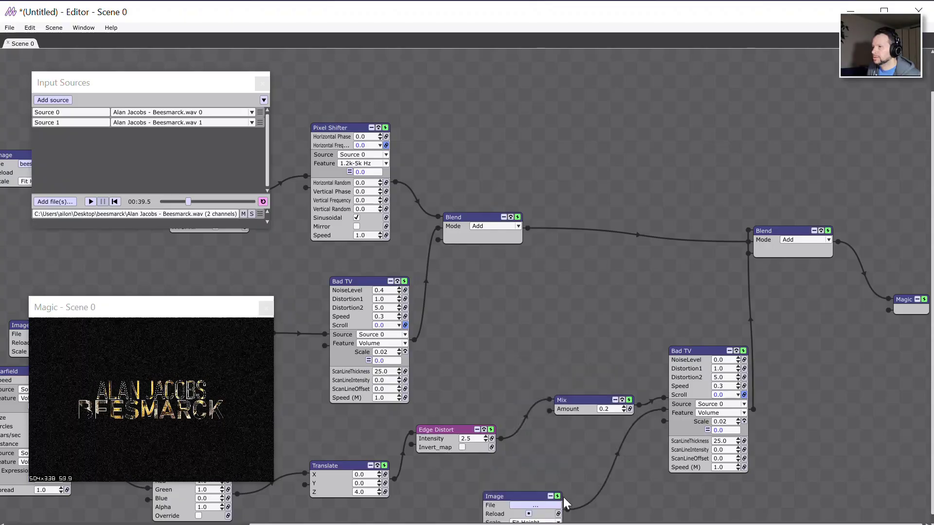
drag(528, 495, 484, 423)
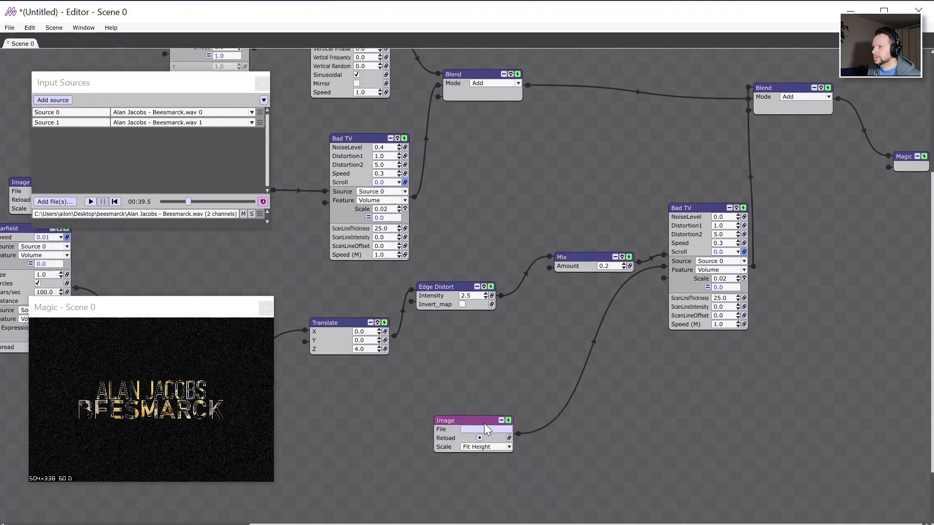
scroll(483, 423, up, 1)
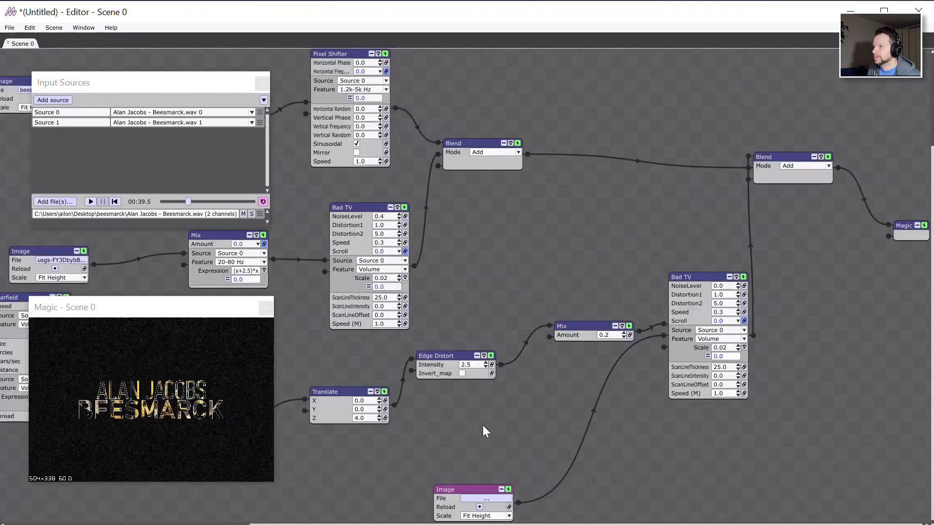
click(487, 500)
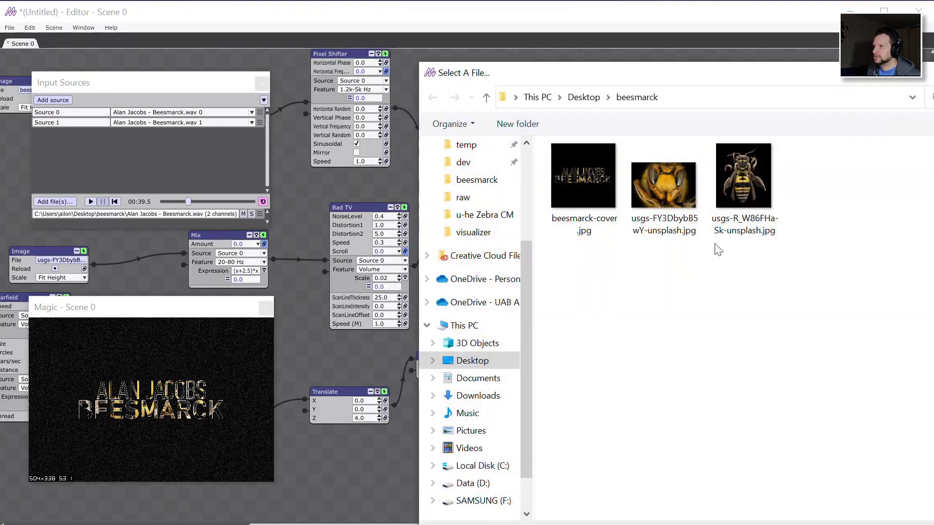
double_click(743, 194)
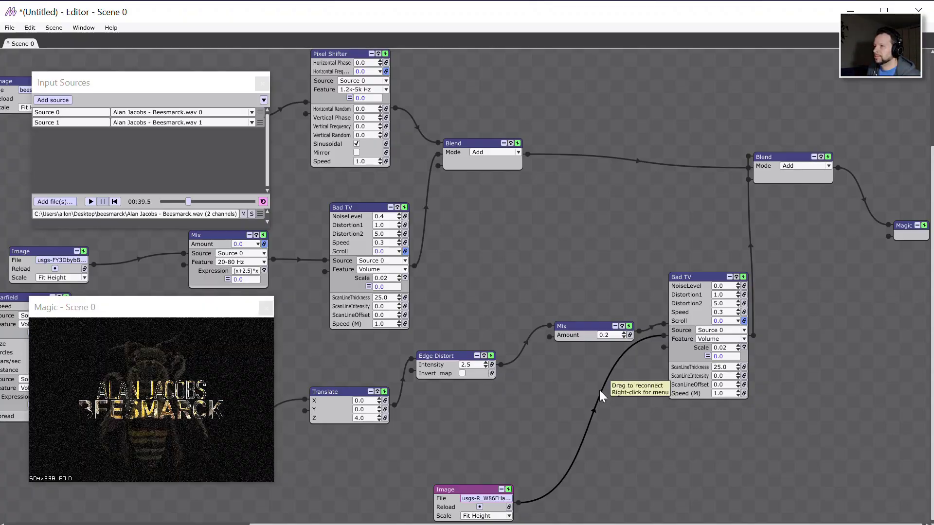
Step: Reroute the new Image's output directly into Magic and deactivate the second Blend to see the image alone
drag(599, 391, 889, 236)
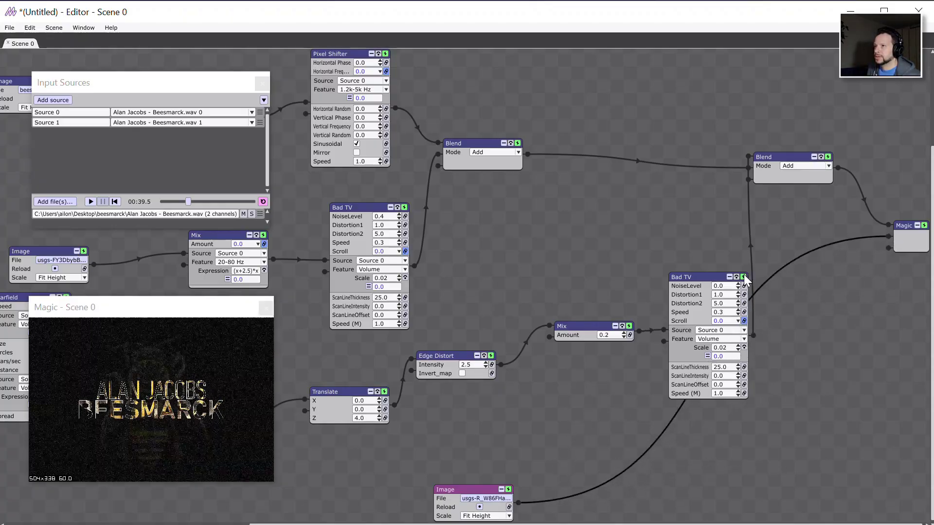
click(828, 157)
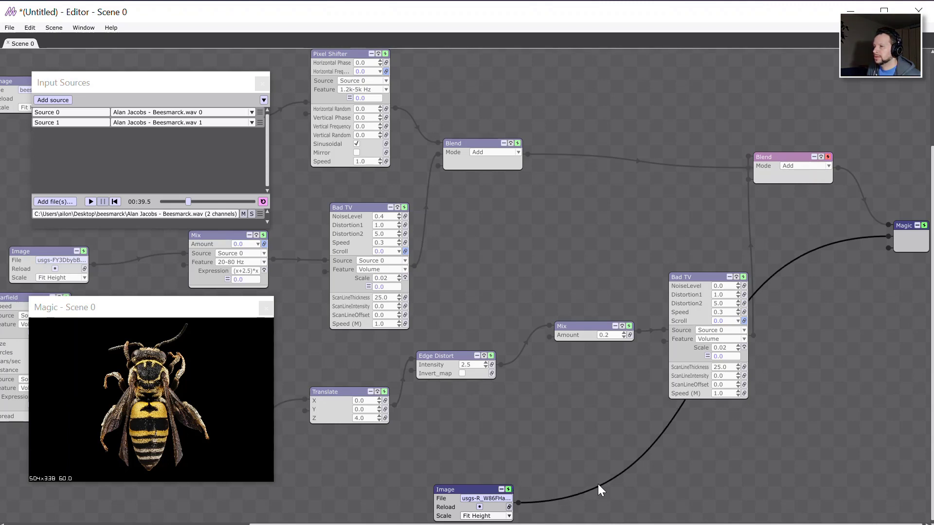
Step: Insert a RotateAxis module between the new Image and Magic, using the Z-Axis with an Angle of 3.75
right_click(577, 496)
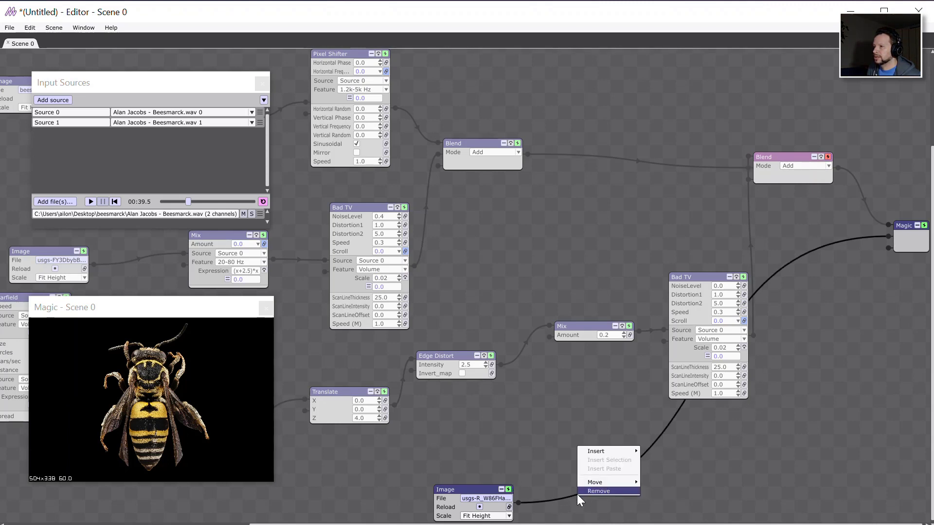
mouse_move(597, 451)
mouse_move(667, 403)
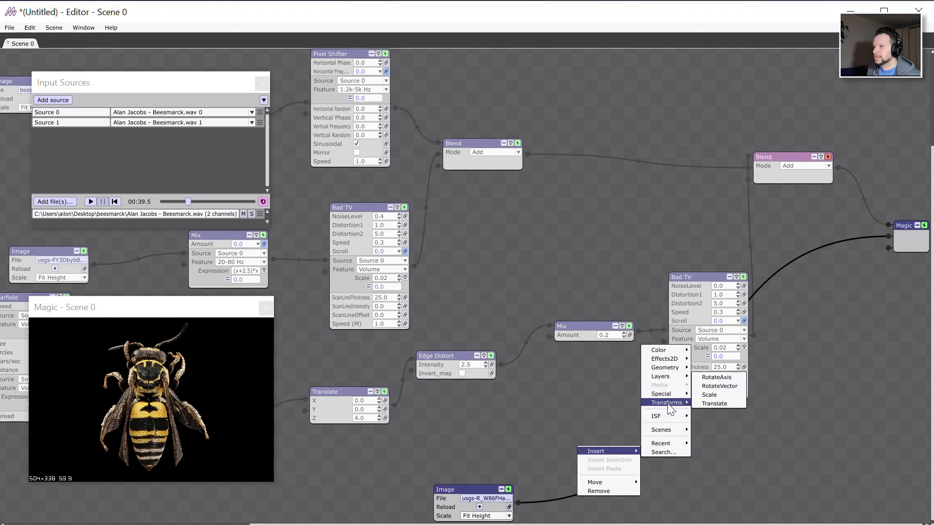
click(717, 378)
click(635, 503)
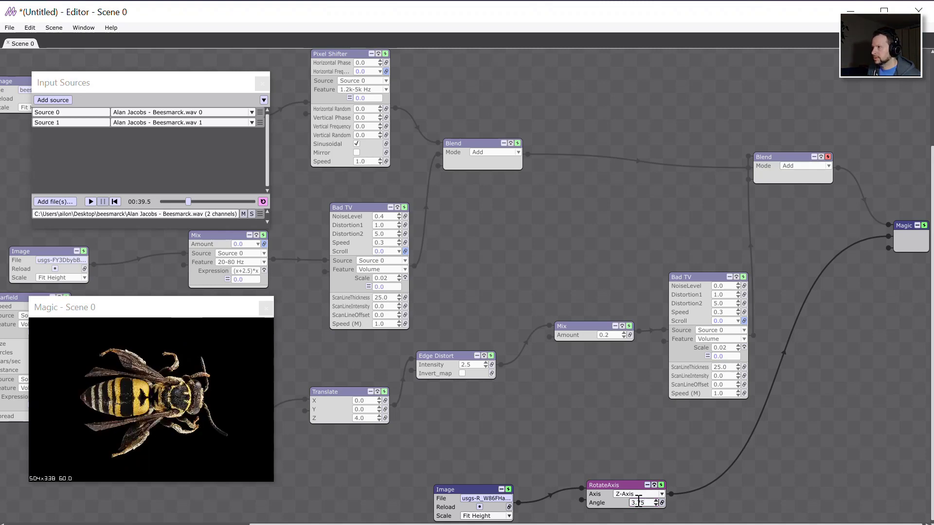
Step: Insert a Scale module between RotateAxis and Magic and place it just beside RotateAxis
right_click(717, 479)
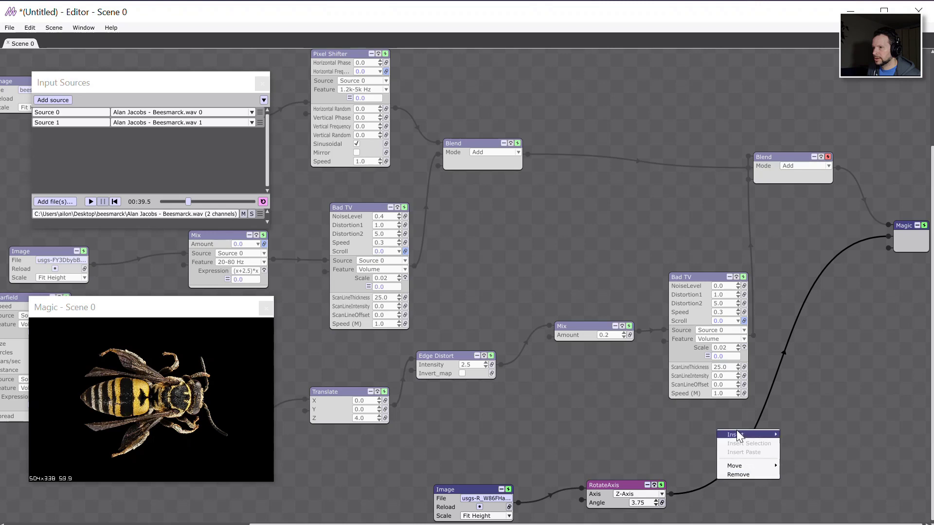
mouse_move(762, 436)
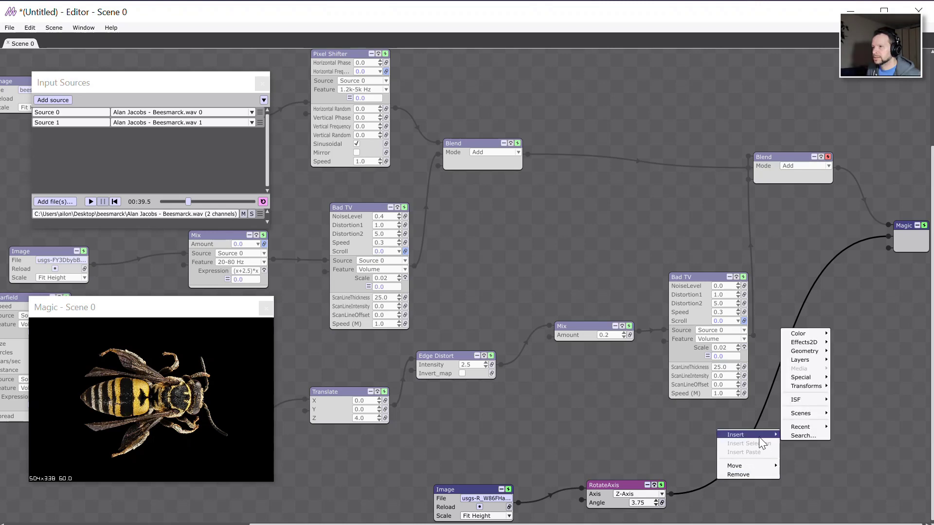
mouse_move(813, 380)
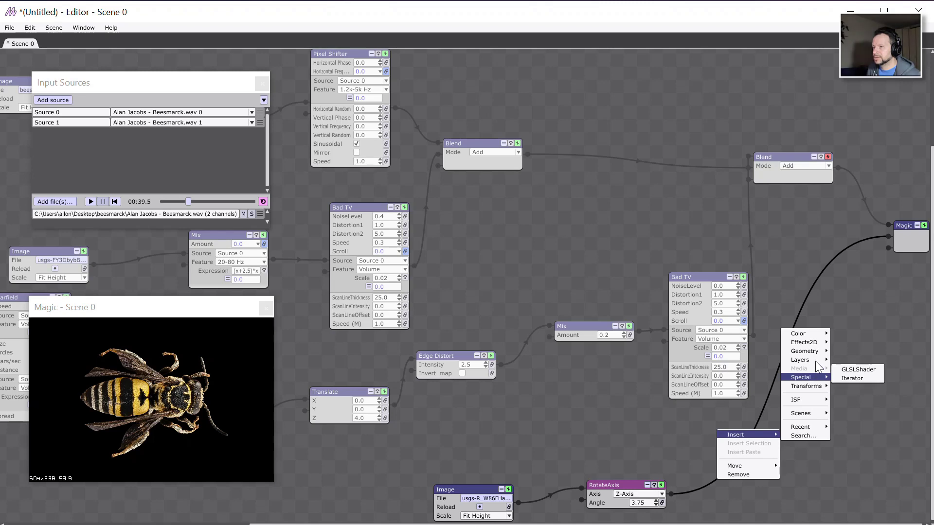
mouse_move(814, 336)
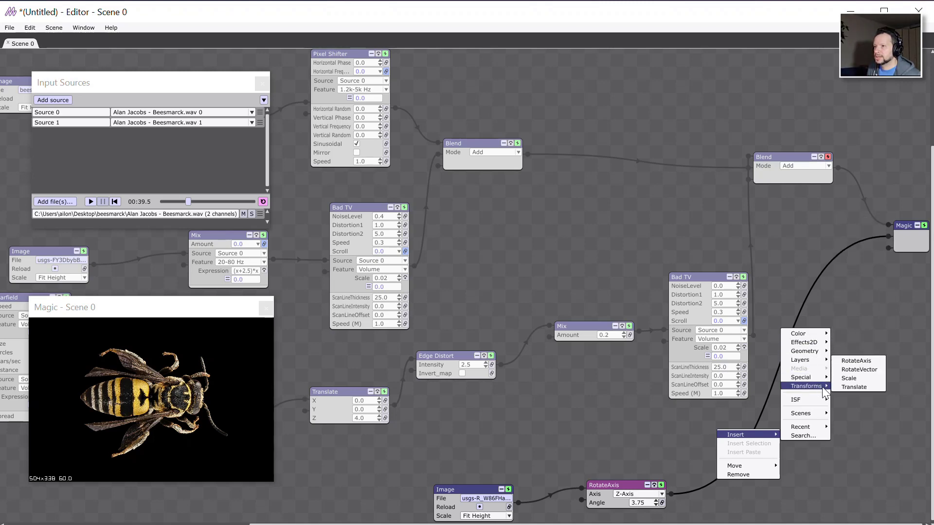
click(855, 378)
drag(766, 458, 738, 454)
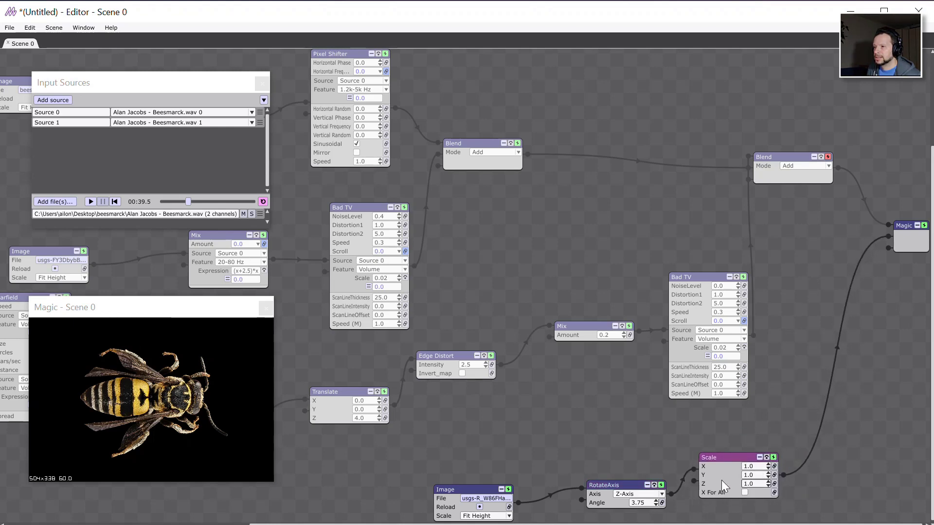
Step: Enable X For All on the Scale module and set X to 1.9 to enlarge the bee uniformly
click(768, 465)
click(768, 465)
click(768, 465)
click(768, 465)
click(768, 465)
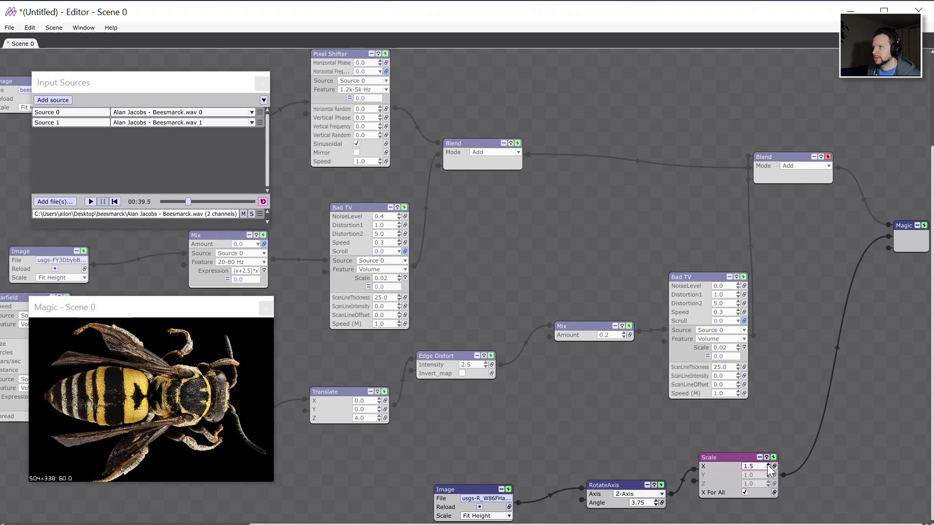
click(768, 465)
click(769, 465)
click(768, 465)
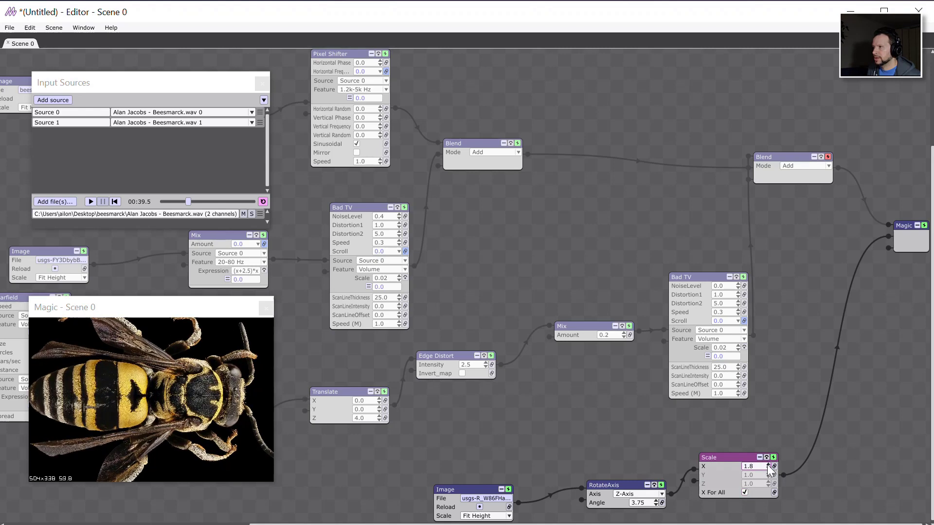
click(768, 465)
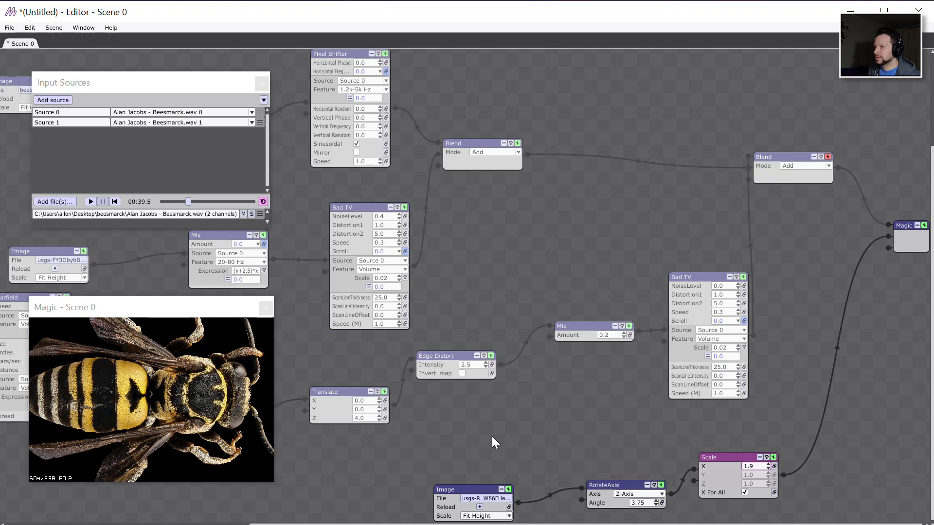
Step: Reactivate the second Blend and play a few seconds of the audio with the new bee image included
right_click(826, 406)
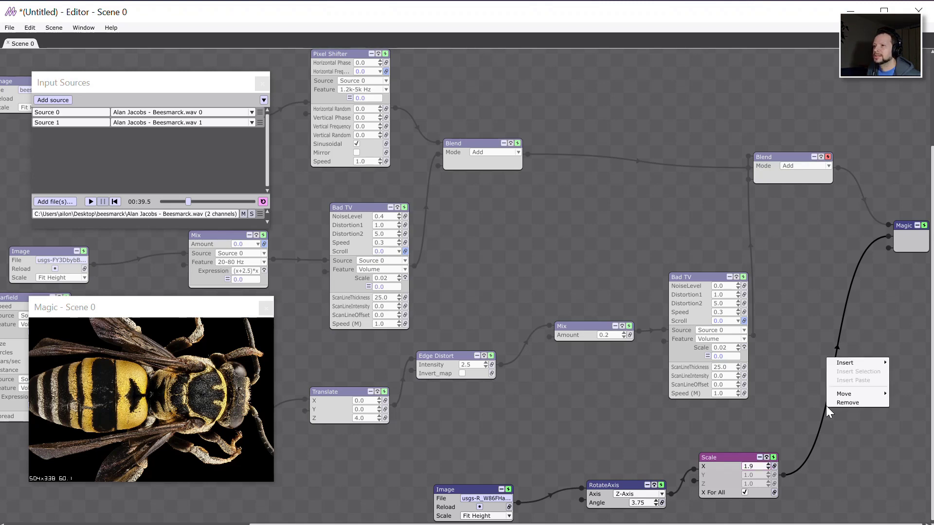
click(834, 458)
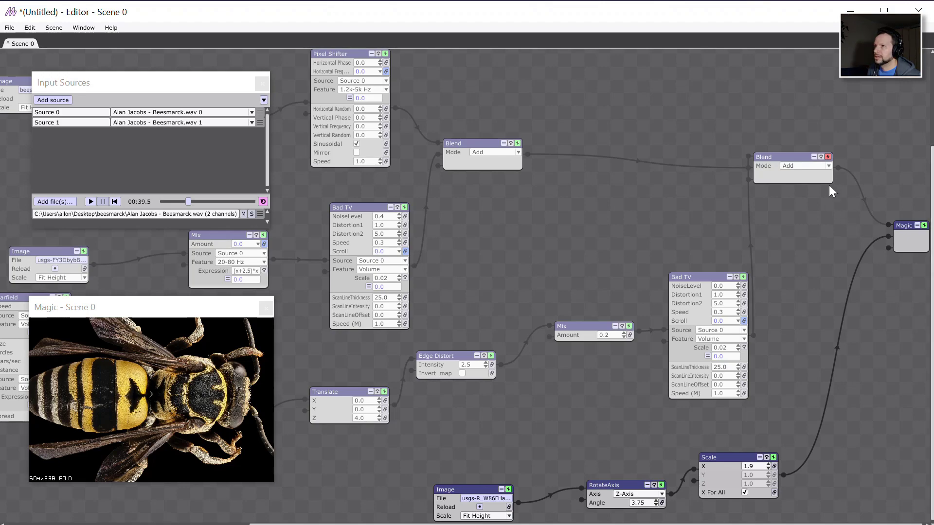
click(827, 157)
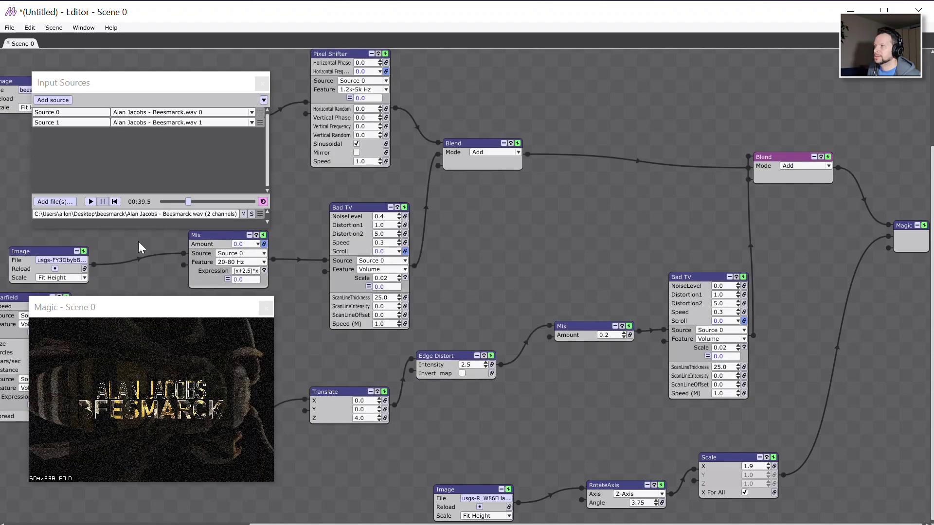
click(91, 201)
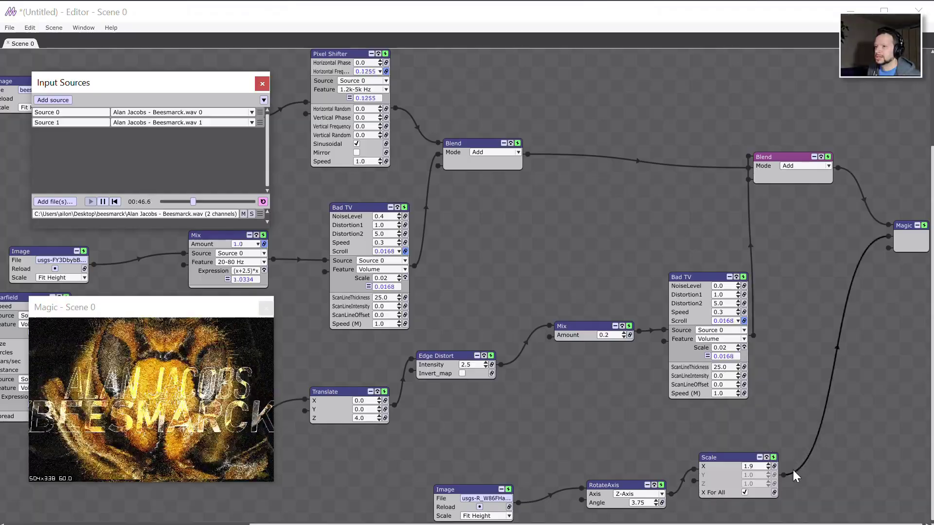
click(103, 202)
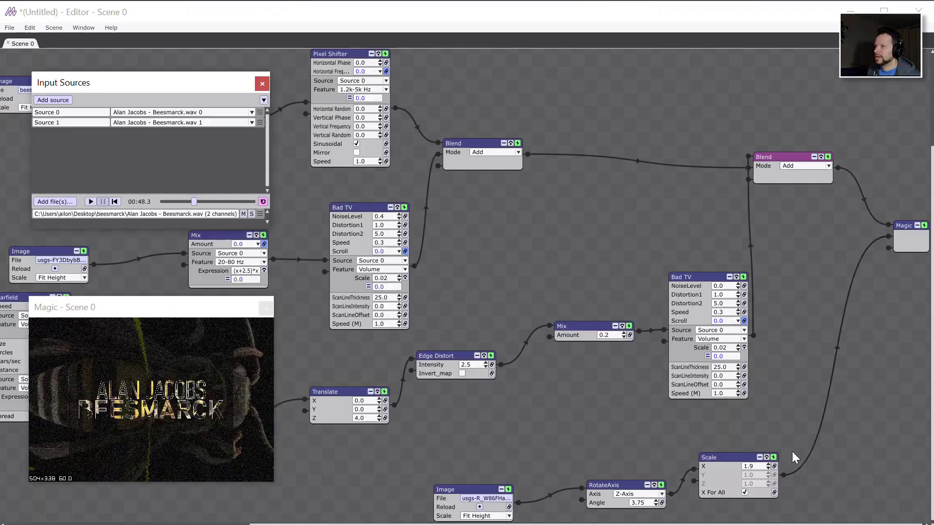
Step: Move Magic farther from the other modules and insert a MultiMix module between Scale and Magic
drag(901, 226, 841, 235)
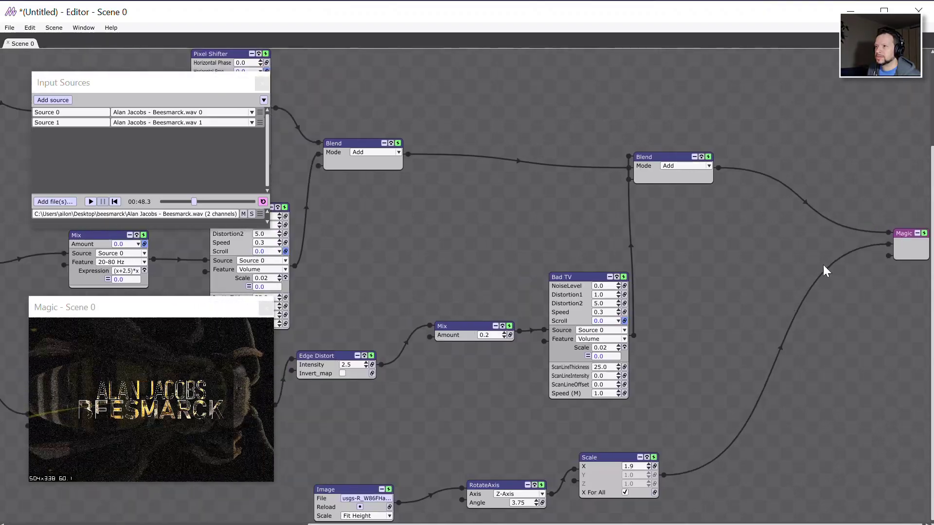
click(747, 421)
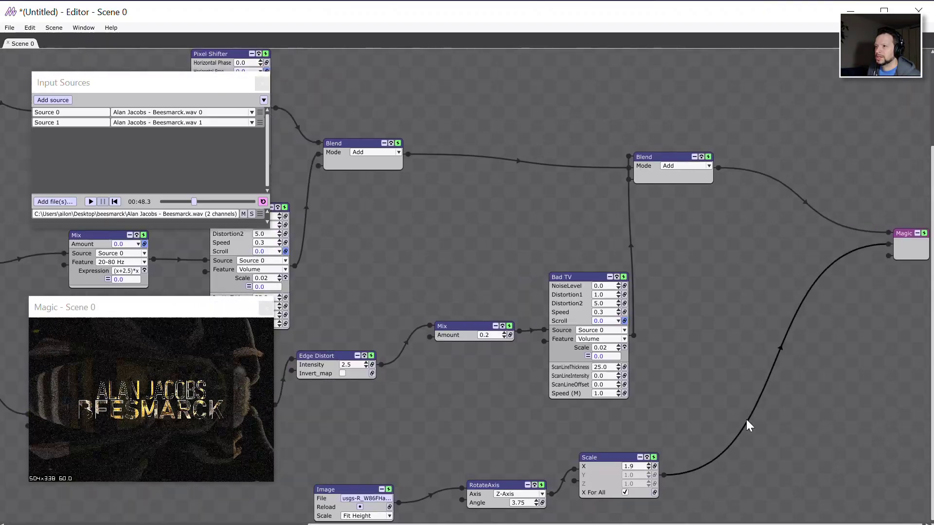
right_click(705, 461)
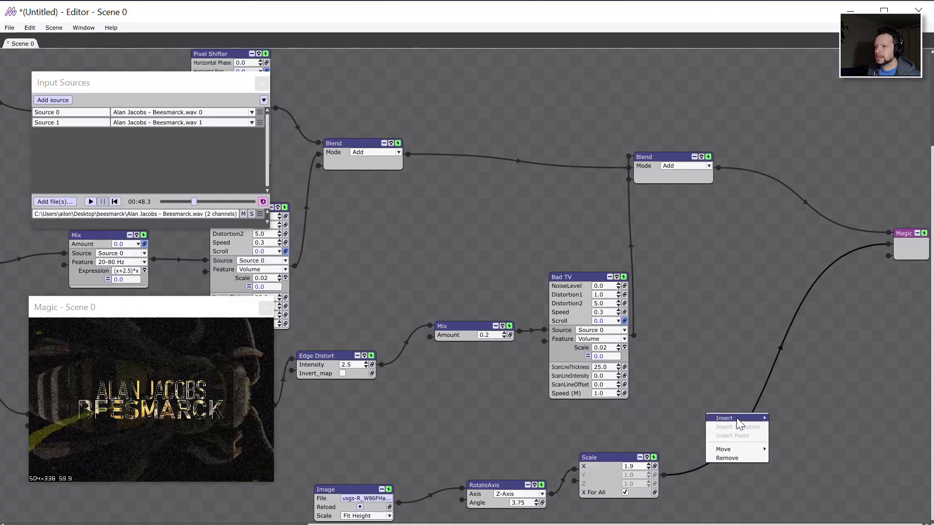
mouse_move(745, 419)
mouse_move(803, 370)
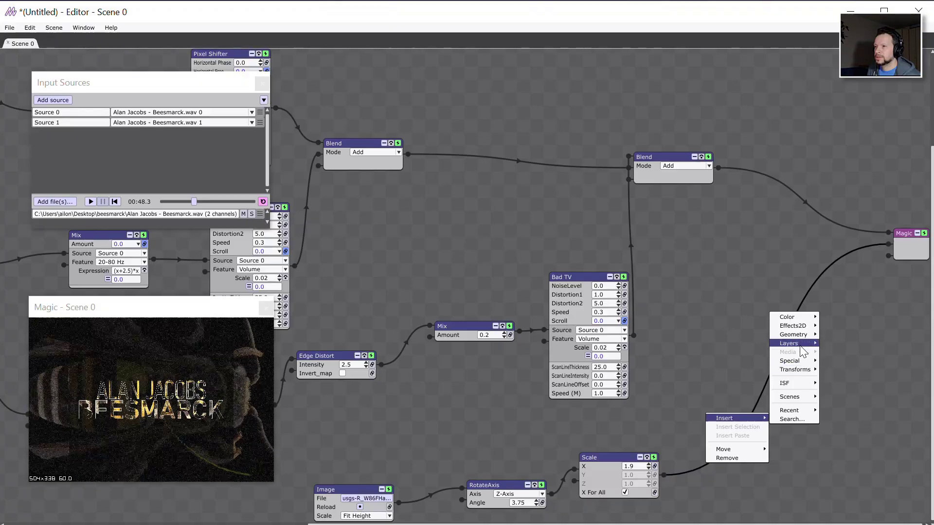
mouse_move(808, 343)
click(838, 345)
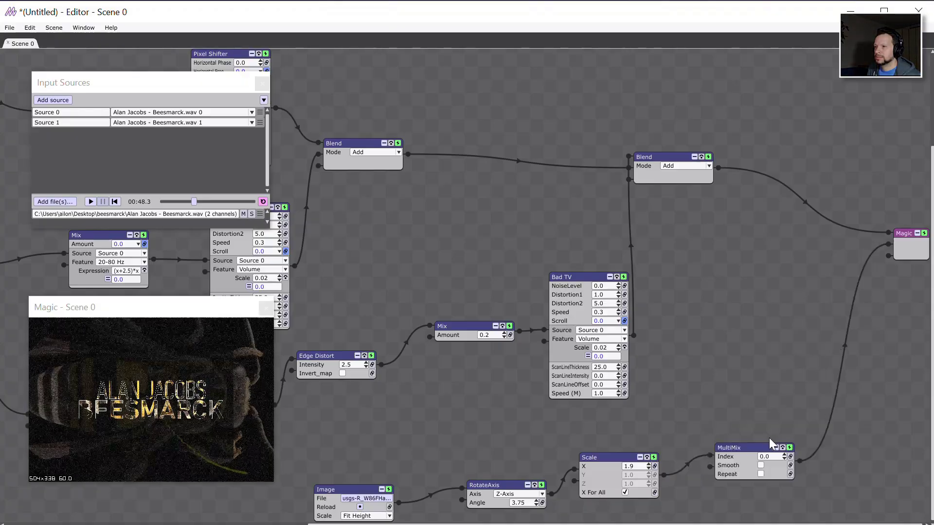
Step: Feed the second Blend's output into MultiMix's first input, ahead of the Scale branch, and enable Smooth
drag(761, 443, 758, 339)
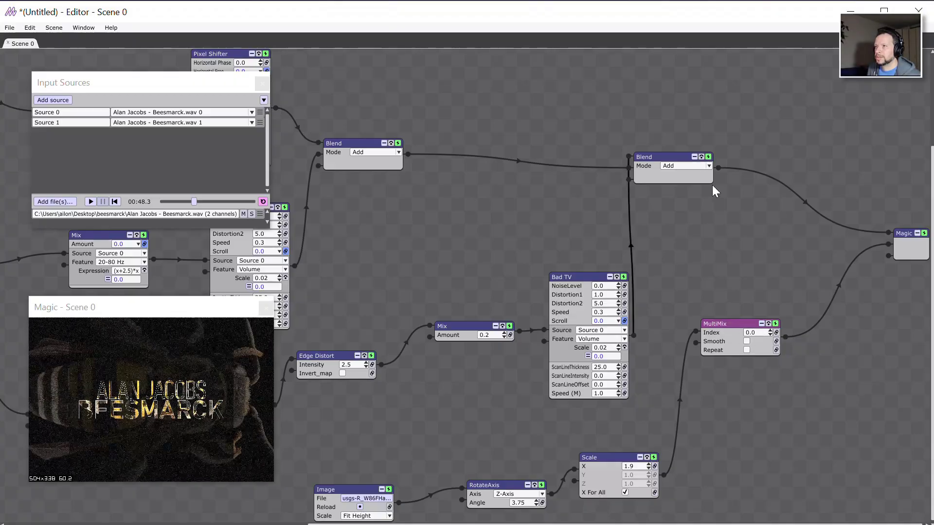
drag(826, 215, 694, 334)
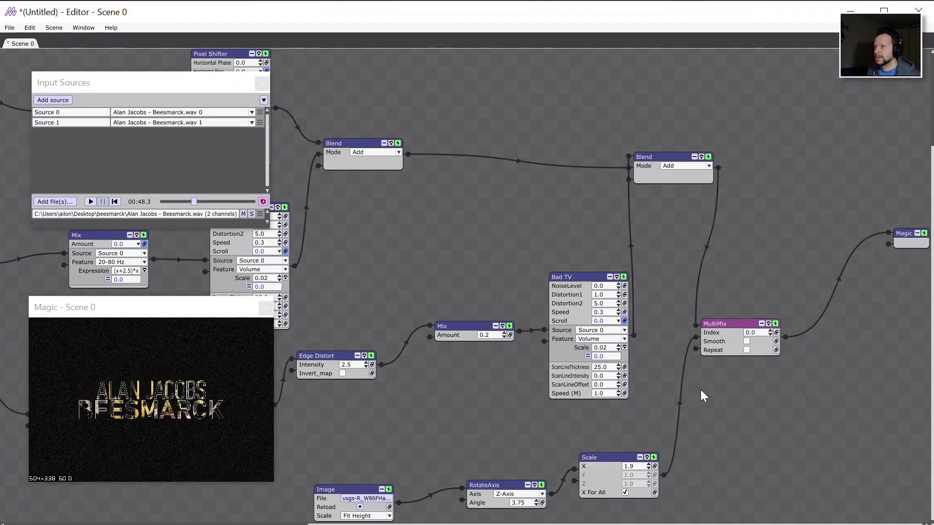
click(747, 343)
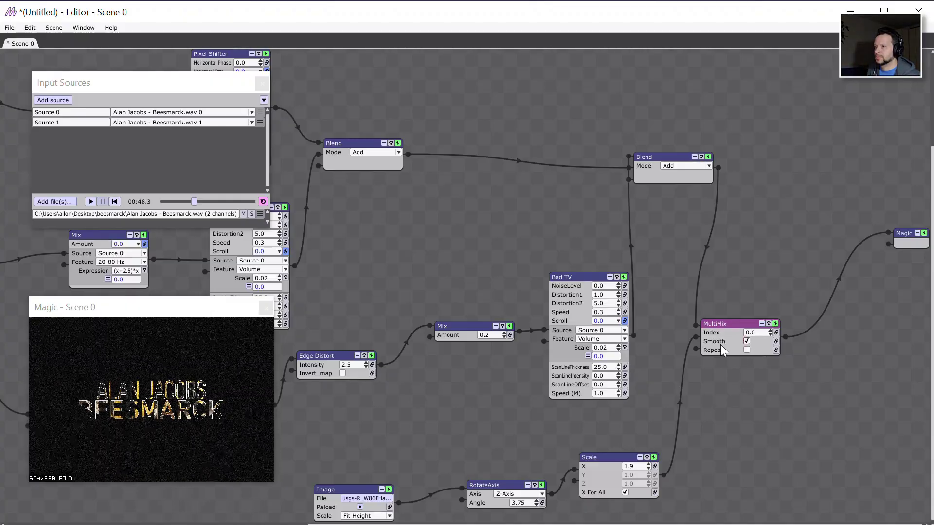
Step: Move MultiMix slightly closer to Magic and play part of the audio to preview the visuals
drag(731, 322, 753, 306)
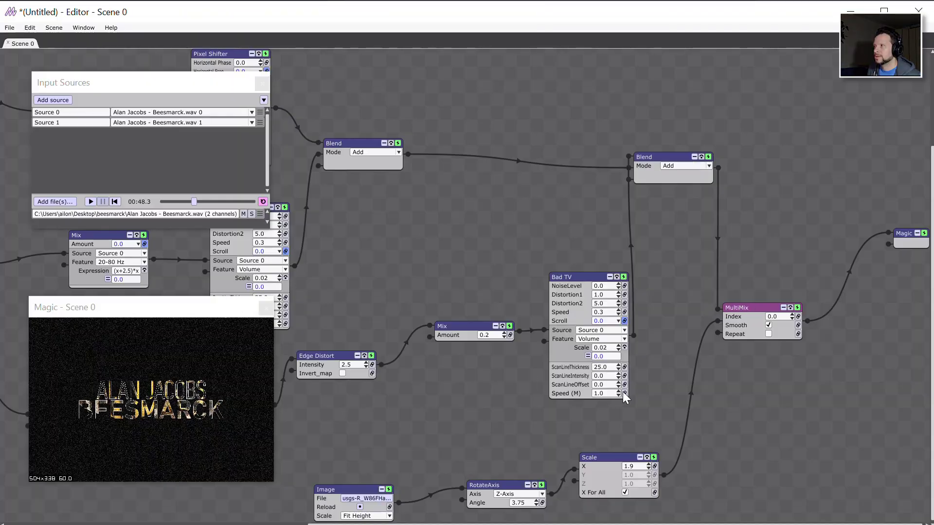
click(91, 201)
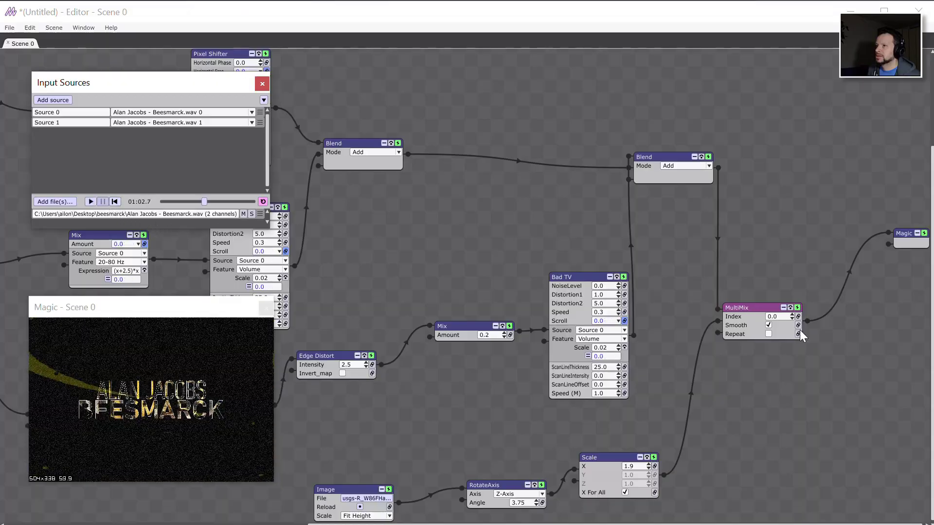
Step: Link MultiMix's Index to Source 0's Volume, add a Gate modifier at 0.85, and play the audio to test it
click(798, 317)
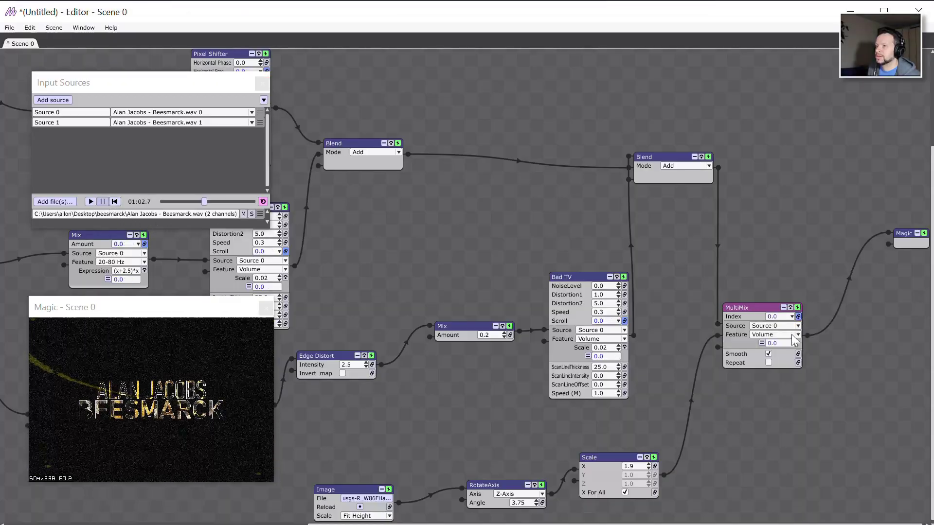
click(761, 343)
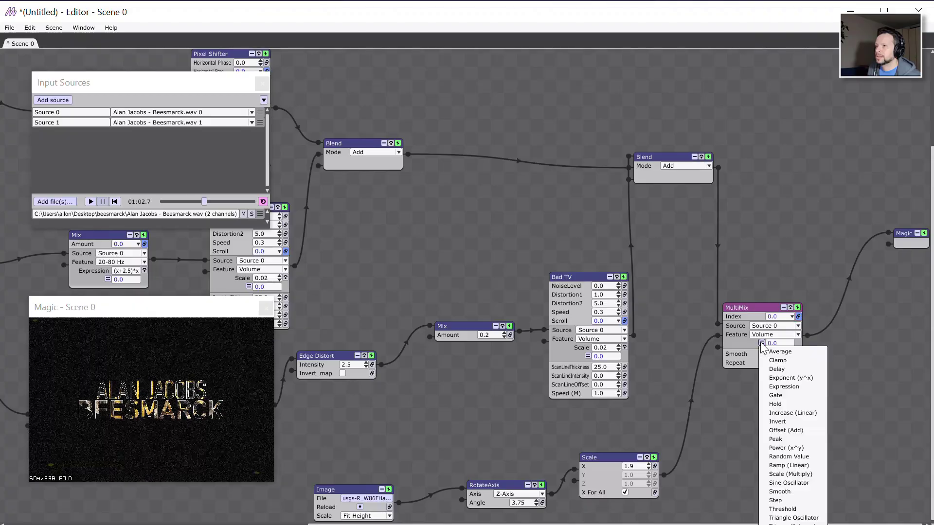
click(779, 396)
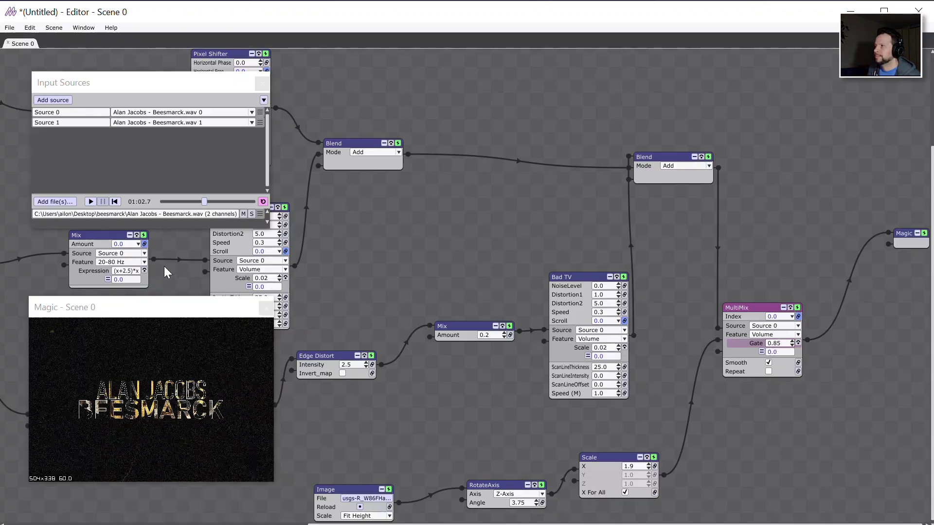
click(90, 201)
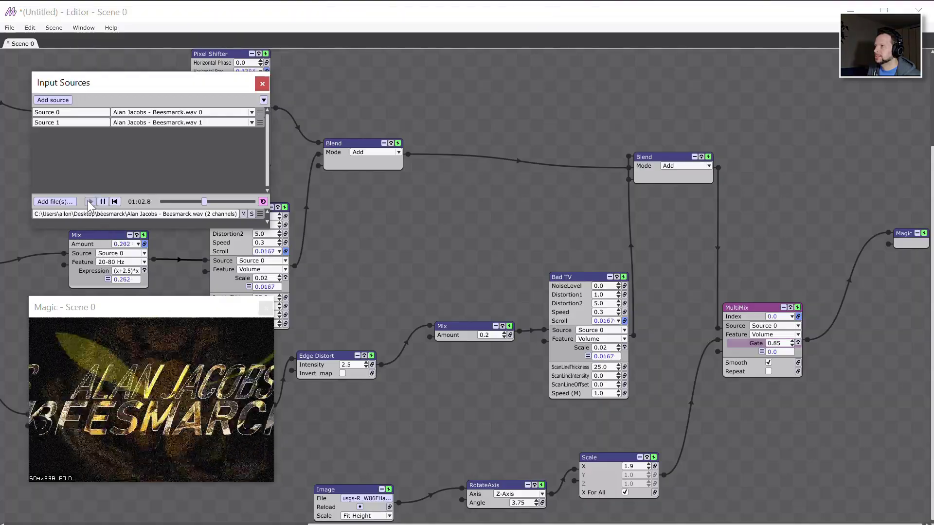